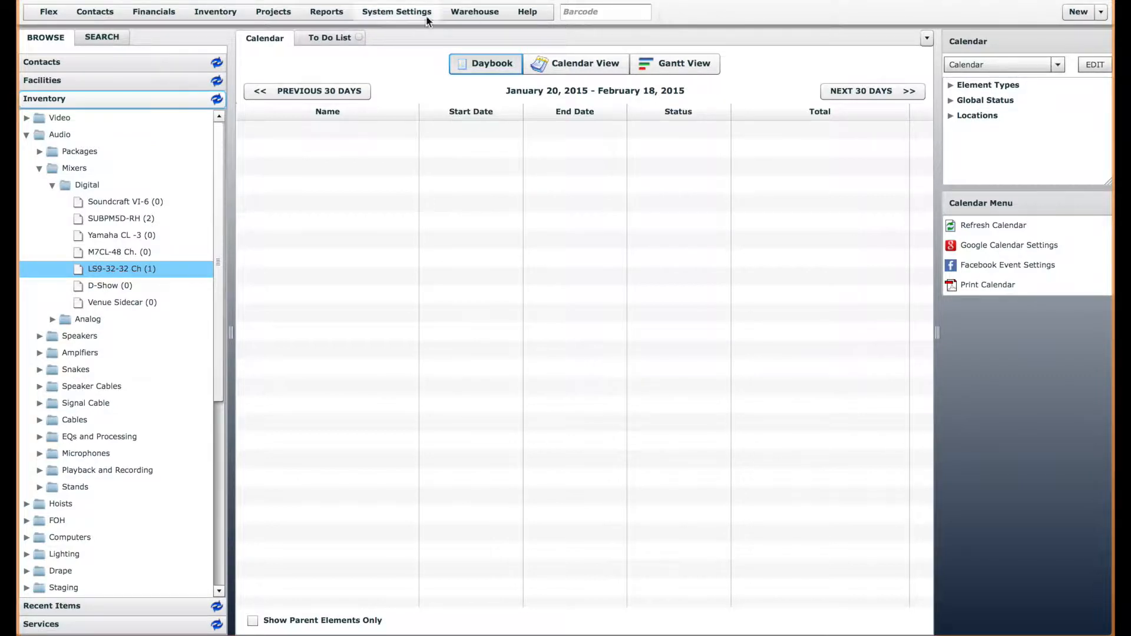
Step: Open the inventory module settings to view the item numbering scheme and current inventory sequence
left_click(206, 12)
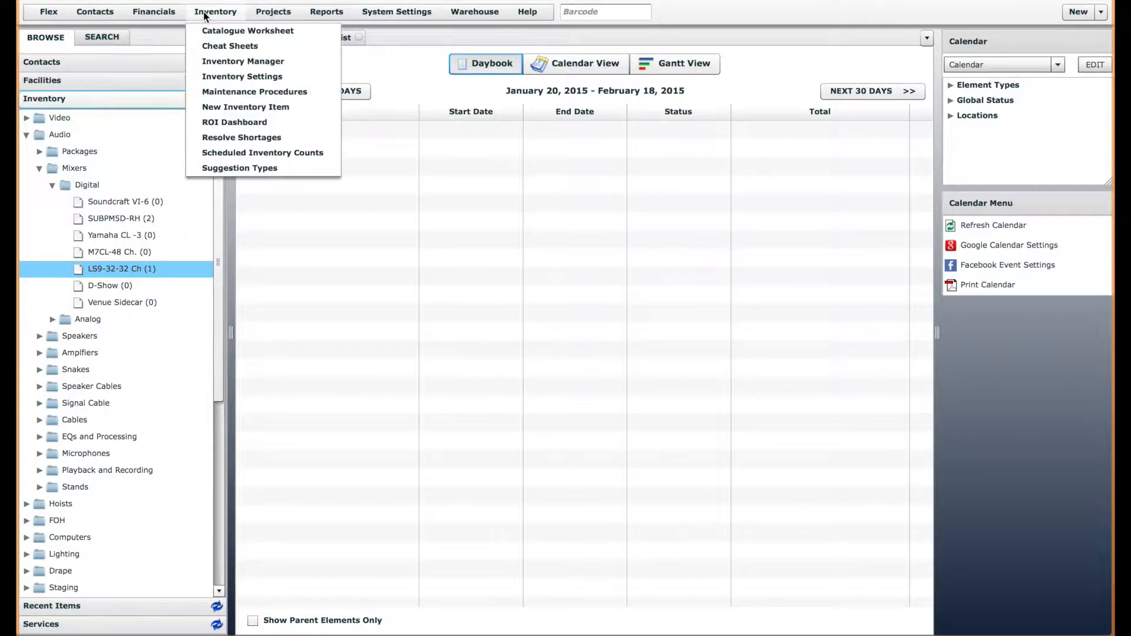
left_click(236, 78)
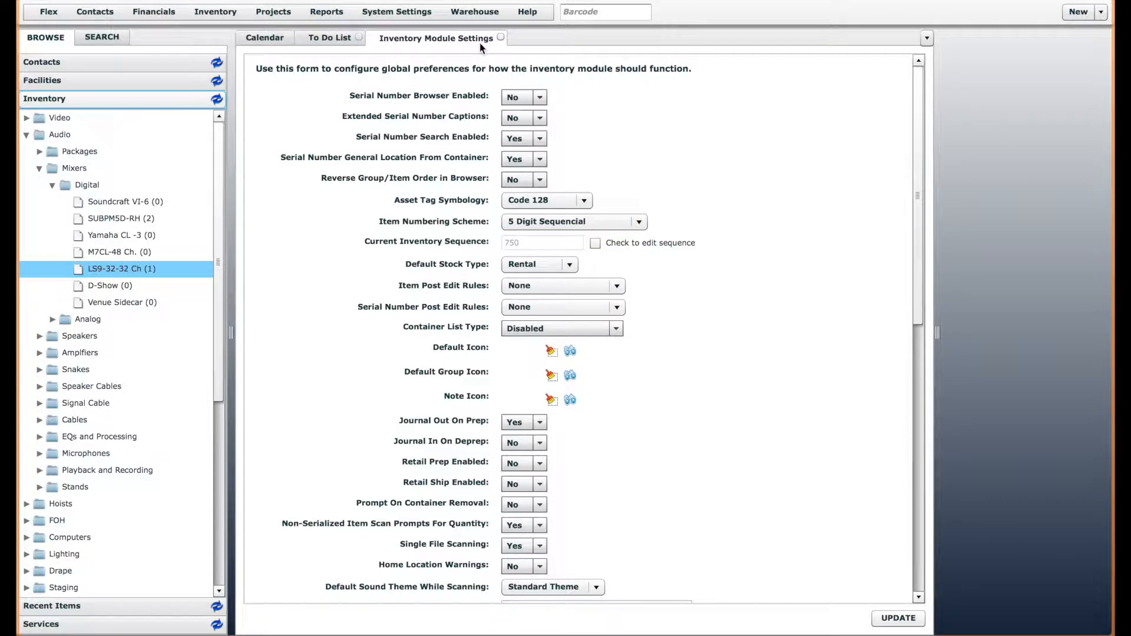
left_click(215, 12)
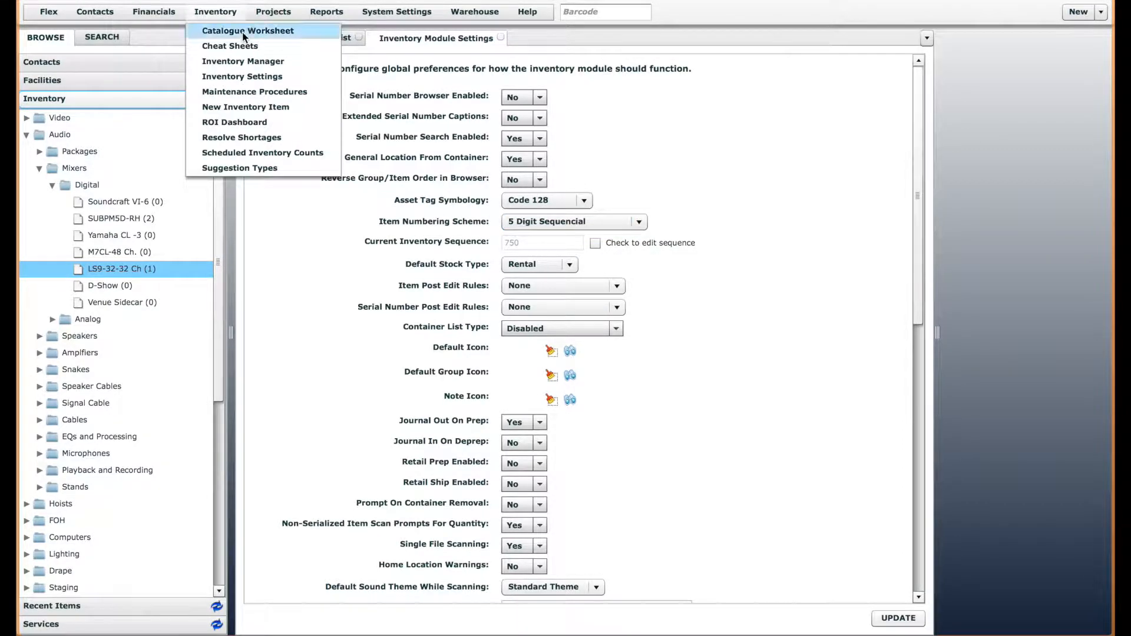
left_click(263, 80)
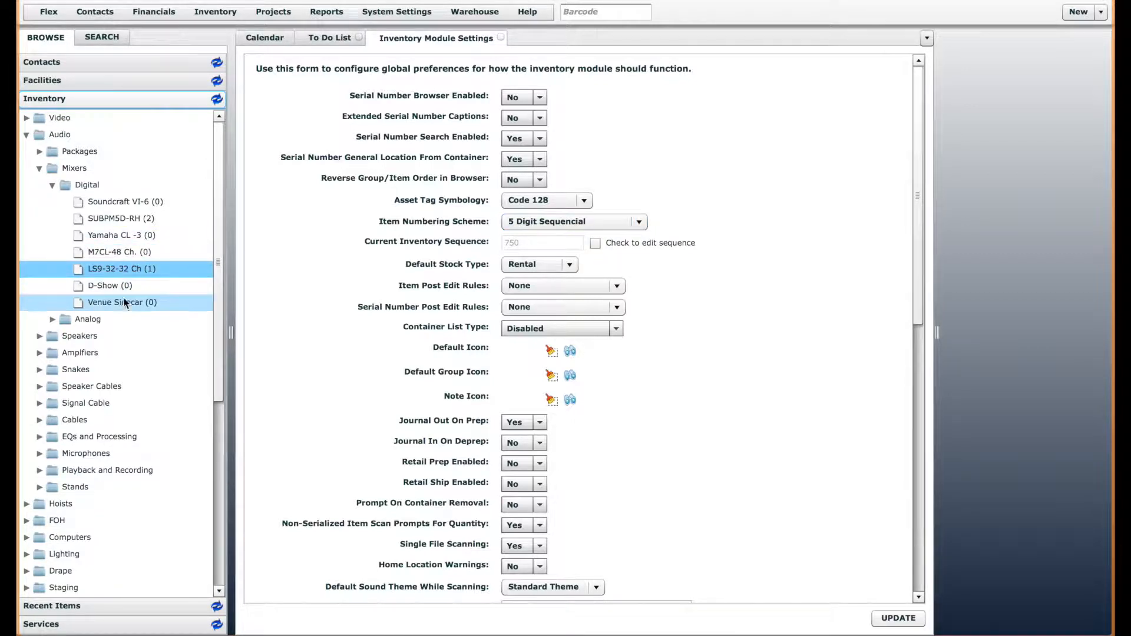
left_click(82, 186)
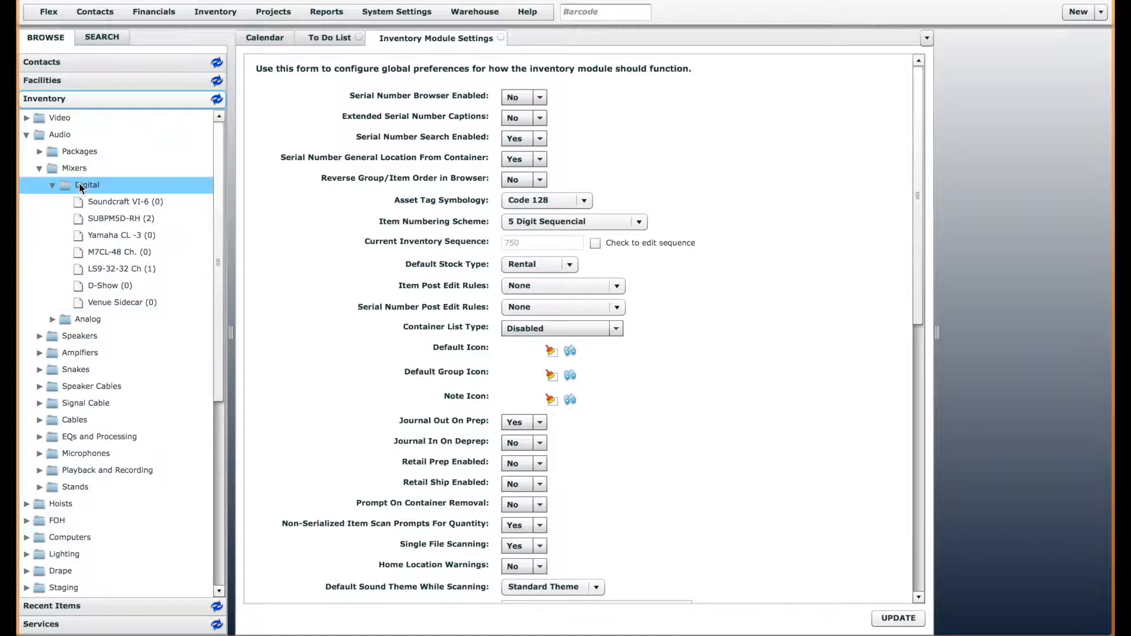
right_click(81, 186)
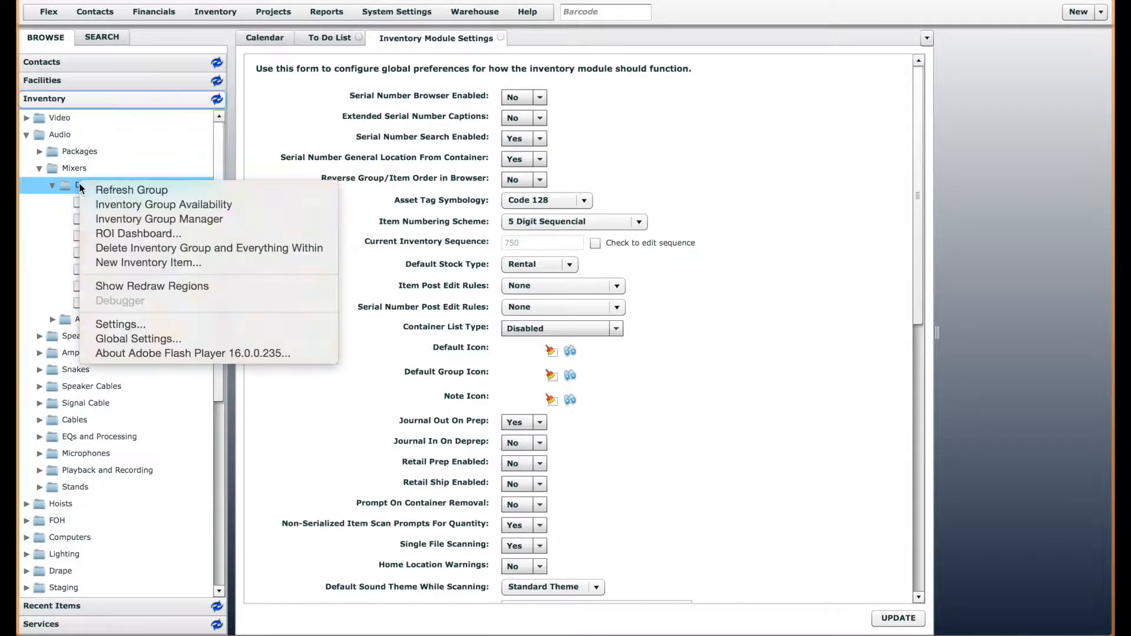
left_click(62, 255)
Step: Start a new inventory item and name it Test Item
left_click(199, 15)
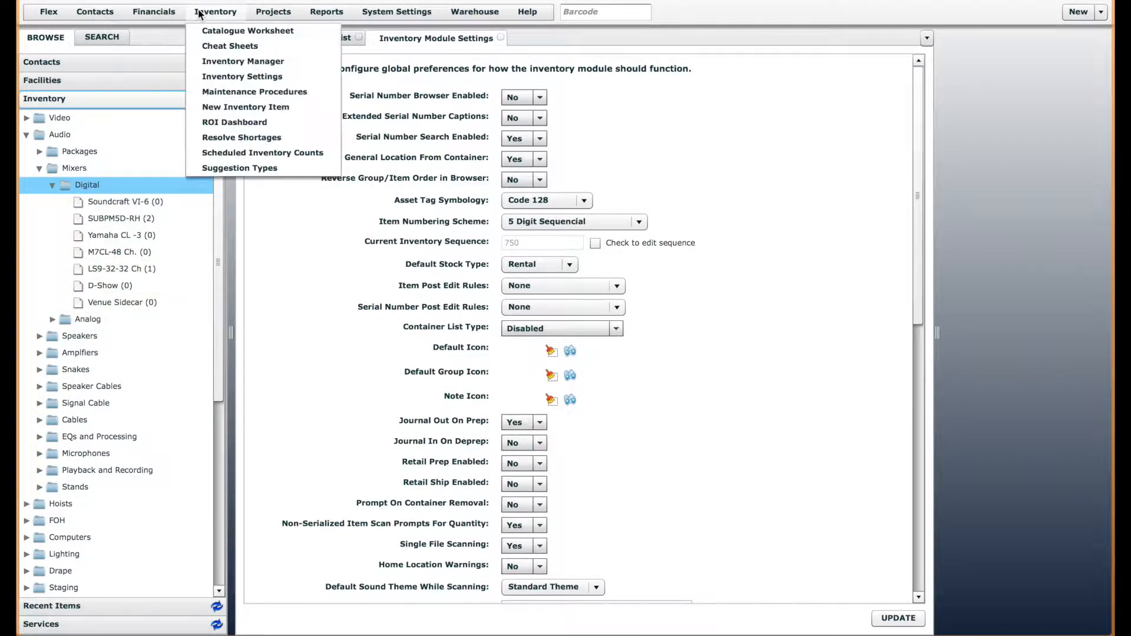
left_click(262, 111)
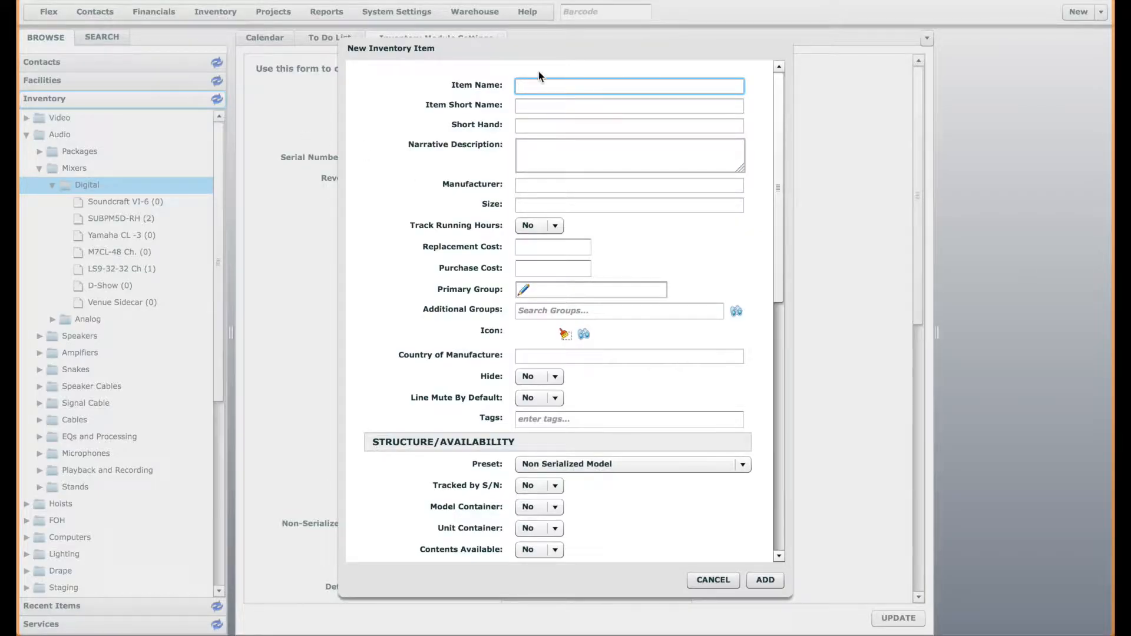
type("Test 1")
type("tem")
Step: Set the new item's structure preset to Serialized Model
left_click_drag(775, 295, 777, 321)
left_click(687, 405)
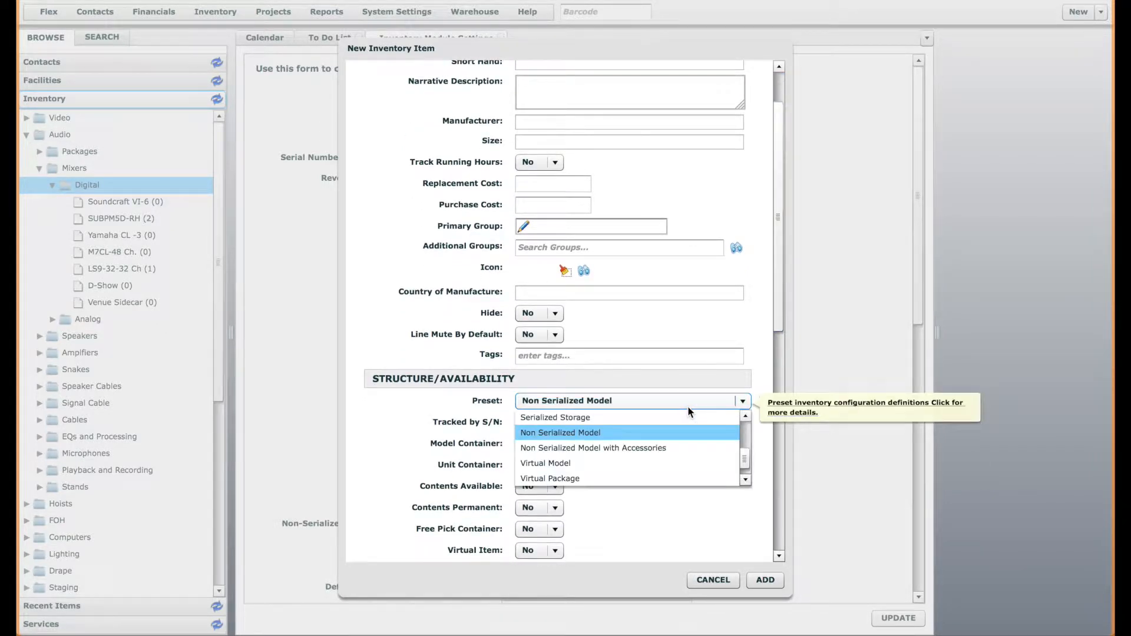
scroll(742, 461, "up", 1)
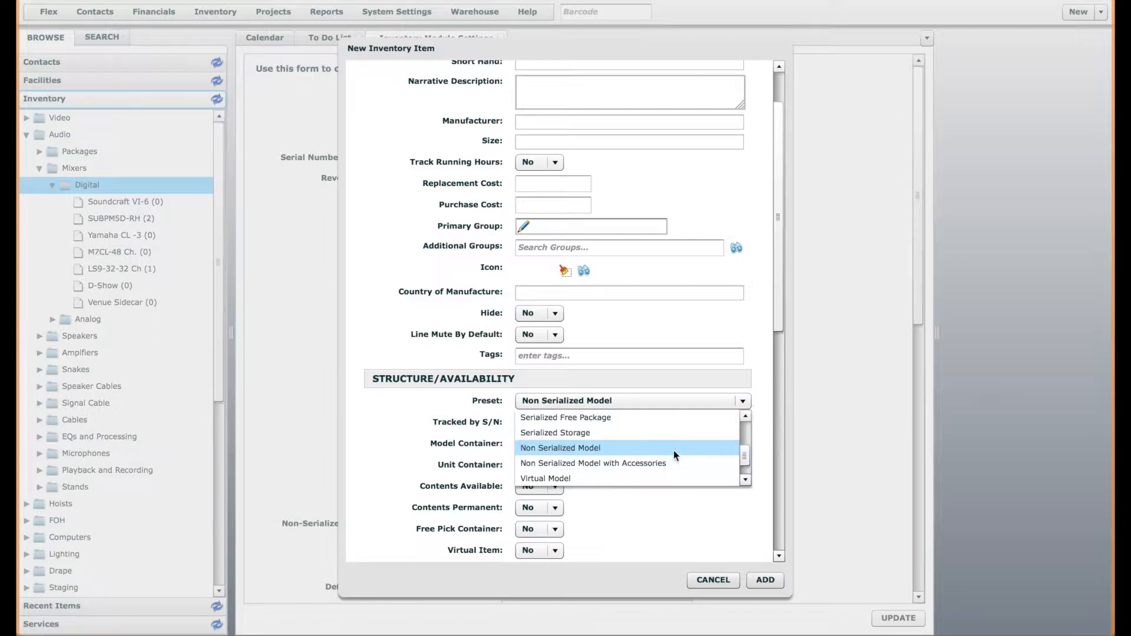
left_click_drag(741, 464, 747, 416)
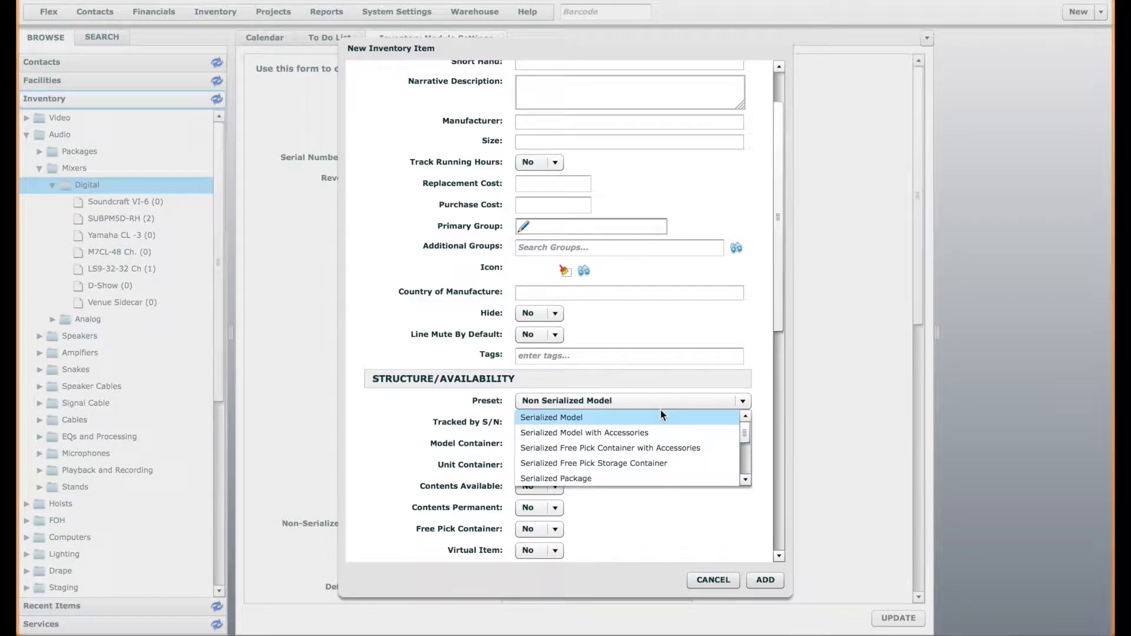
mouse_move(745, 434)
left_mouse_down()
mouse_move(745, 472)
mouse_move(744, 421)
left_mouse_up()
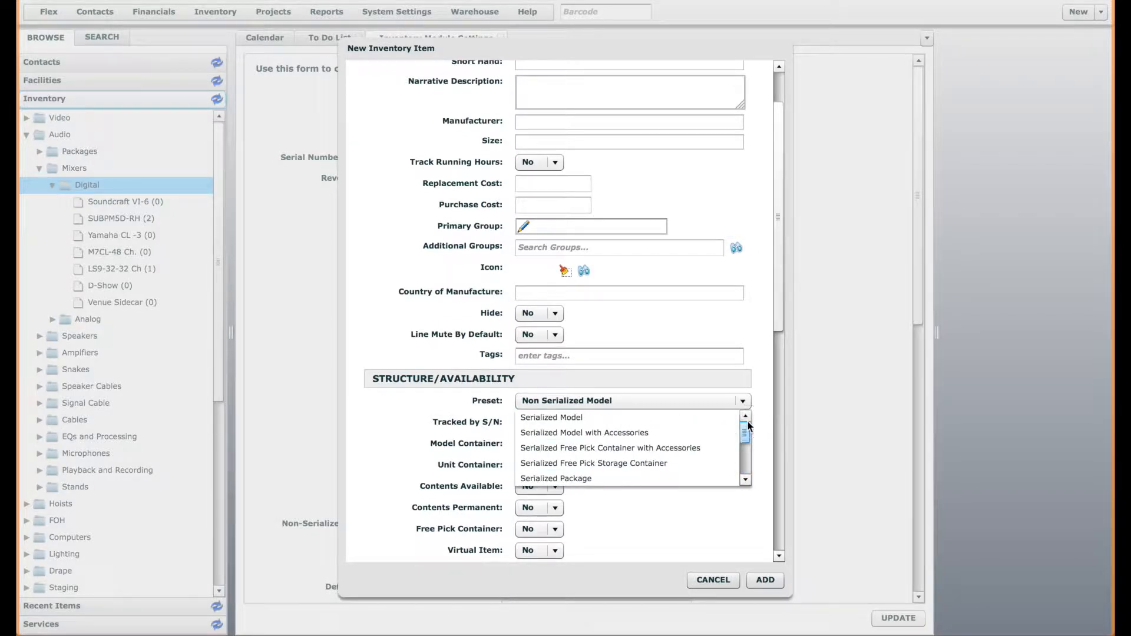
left_click(706, 418)
left_click(706, 419)
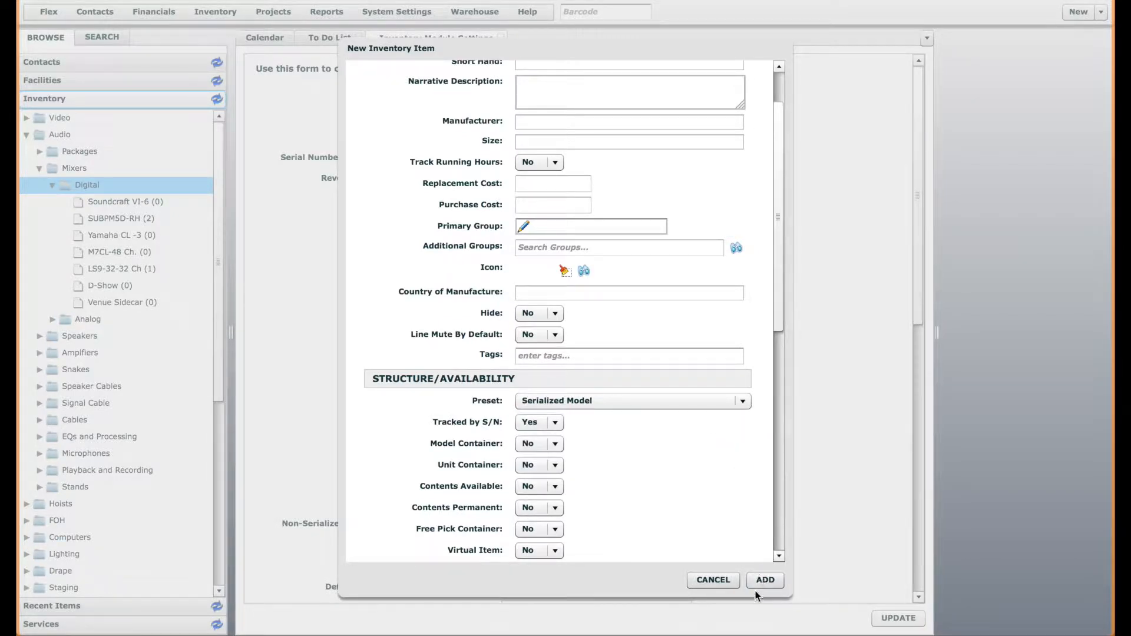
Step: Assign Audio as the item's primary group and add the item to the inventory
left_click(765, 580)
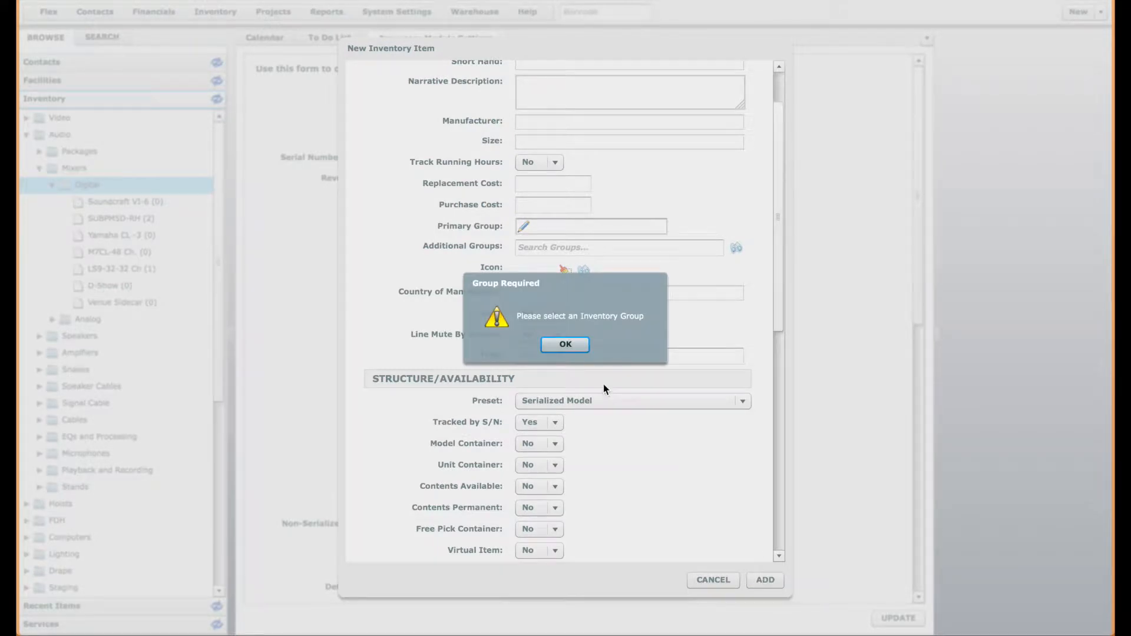
left_click(566, 344)
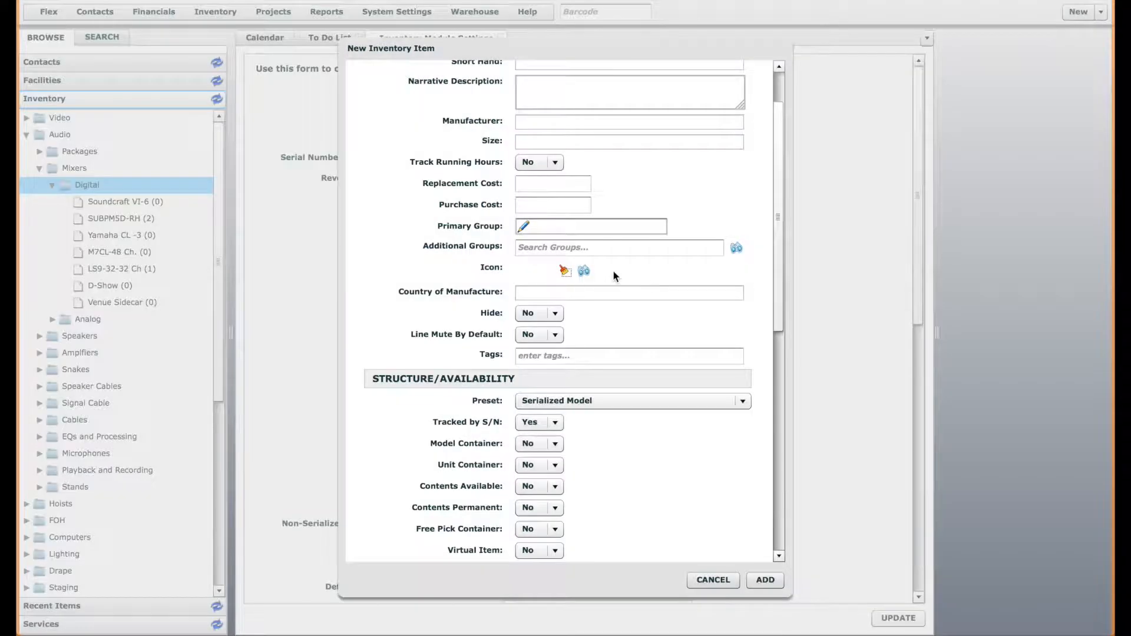
left_click(519, 227)
left_click(460, 137)
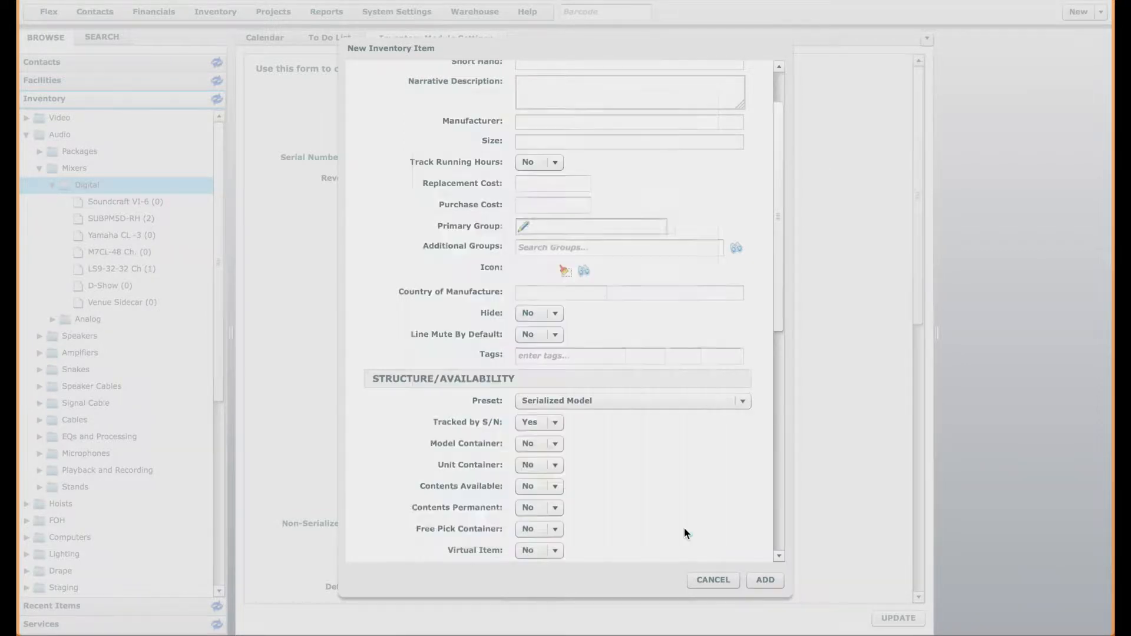
left_click(685, 530)
left_click(765, 580)
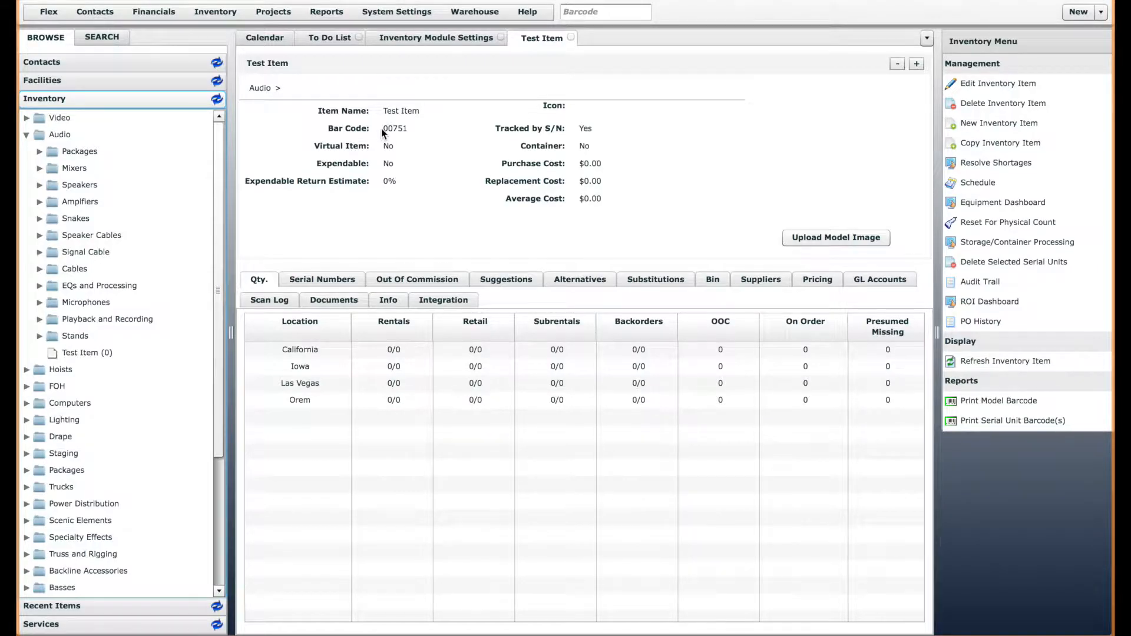
Step: Examine the bar code assigned to Test Item and show its serial numbers
left_click_drag(383, 129, 423, 127)
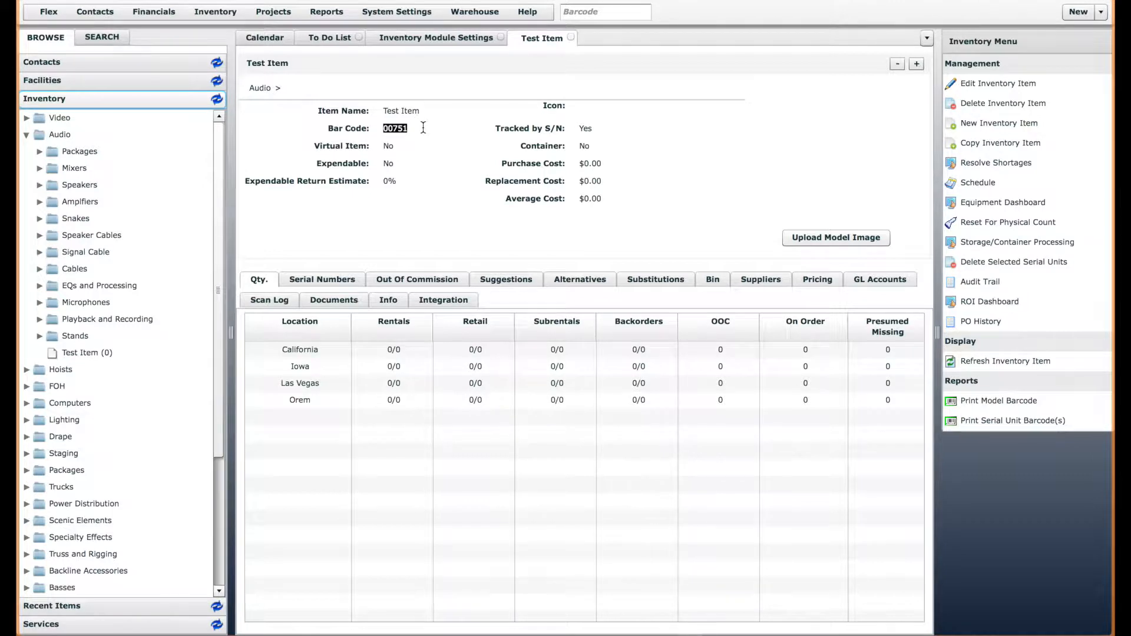
left_click(412, 127)
left_click(335, 278)
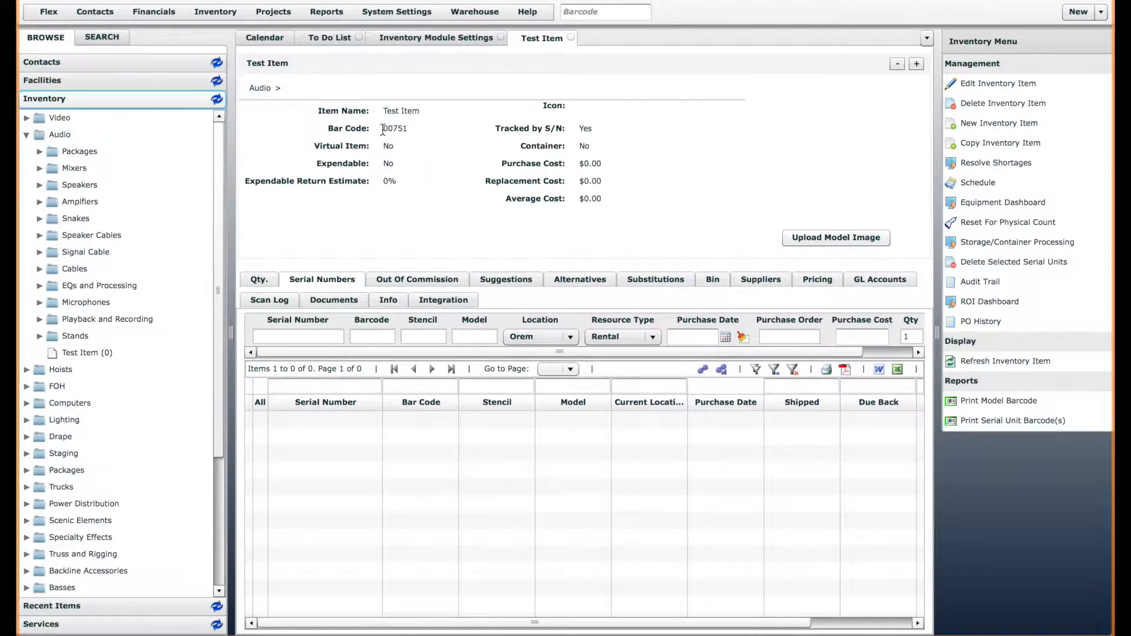
Step: Return to the inventory module settings and review the available item numbering schemes without changing the selection
left_click(417, 37)
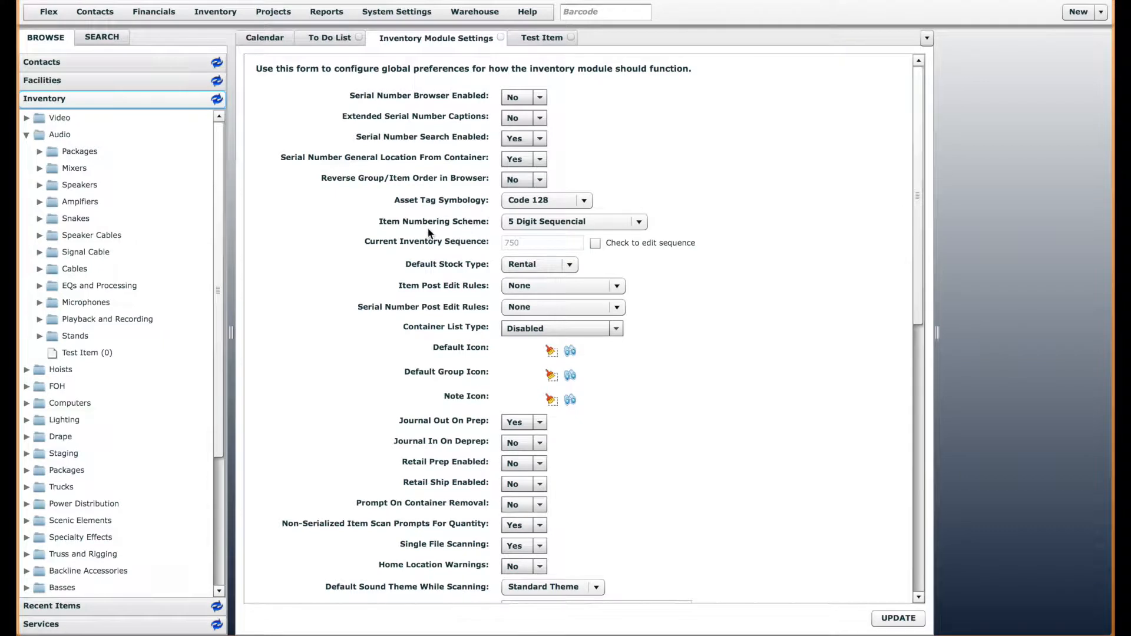
left_click(619, 228)
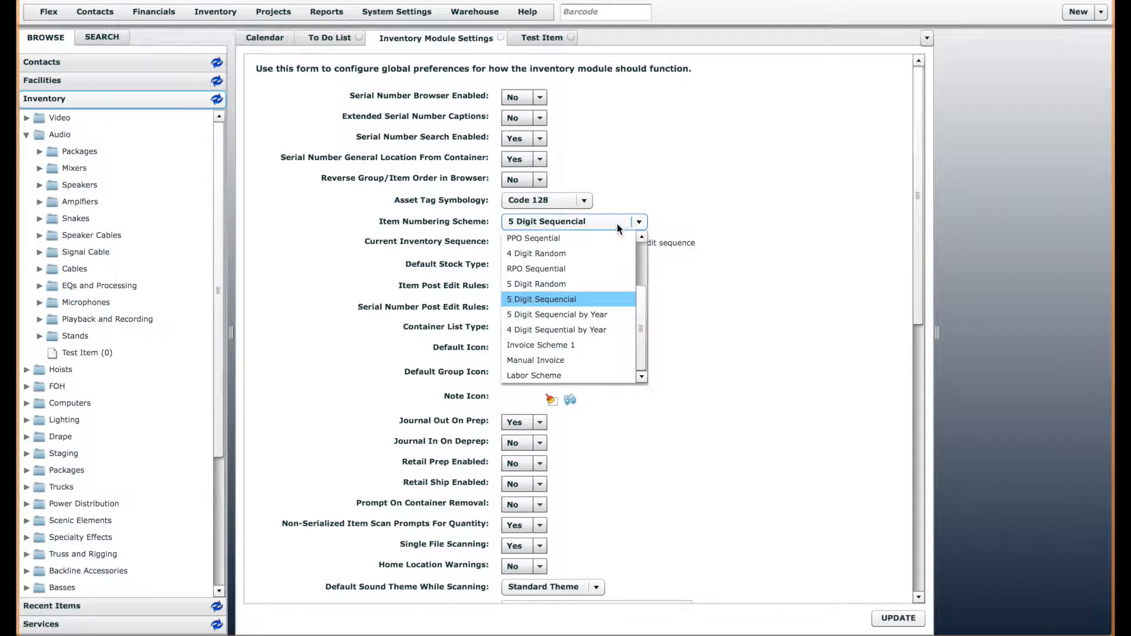
left_click(617, 227)
scroll(639, 206, "down", 1)
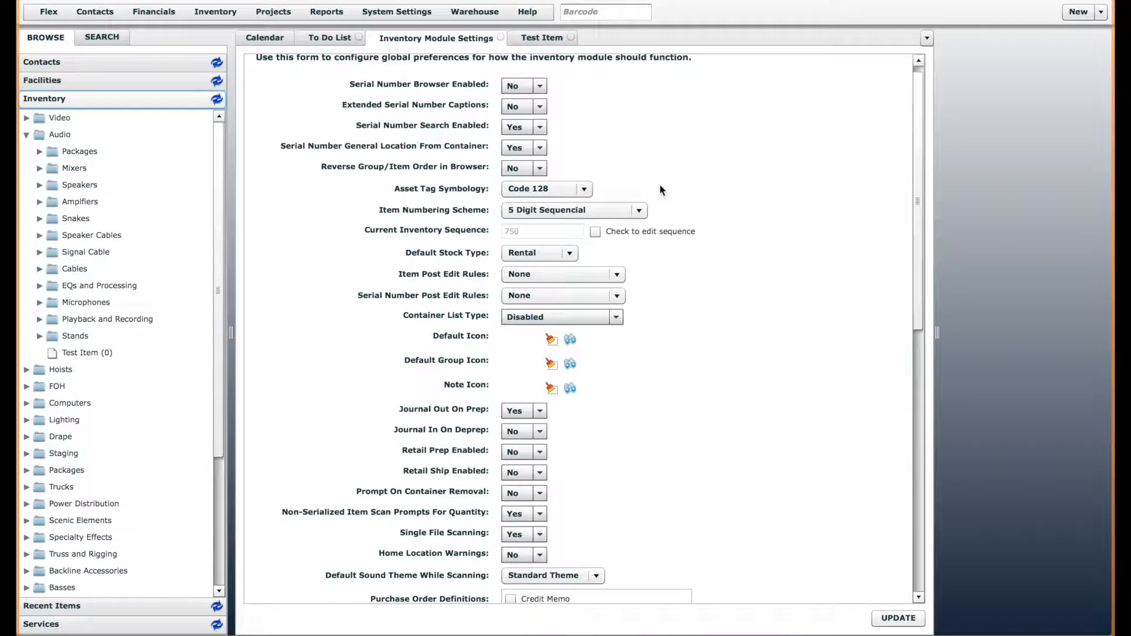
Step: Go back to Test Item and review the resource types offered for its serial units
left_click(531, 37)
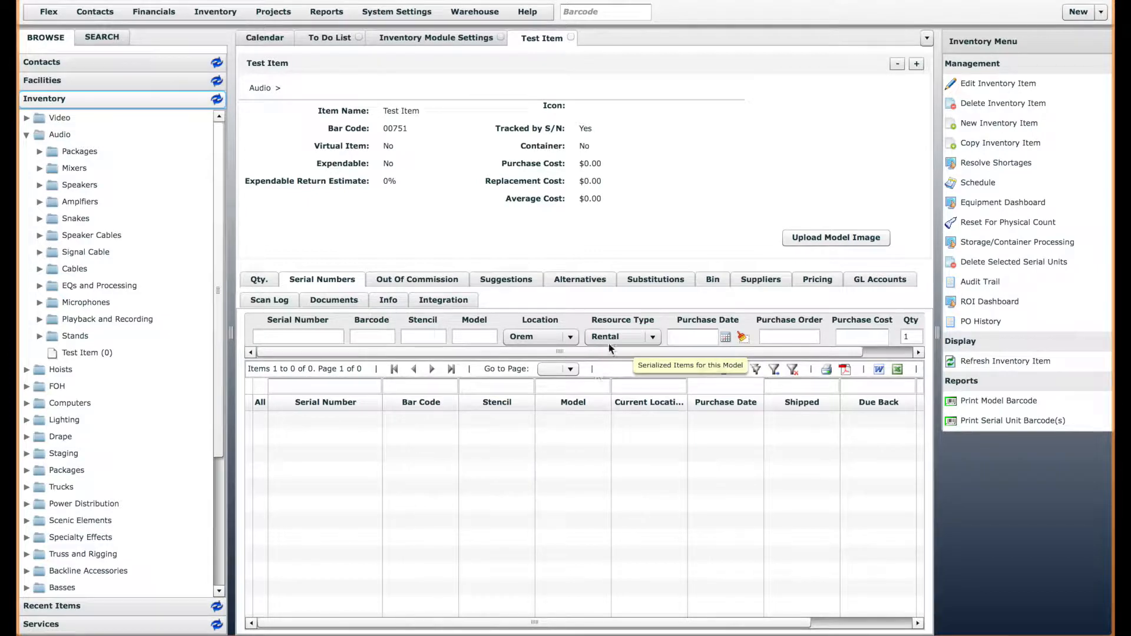
left_click(650, 337)
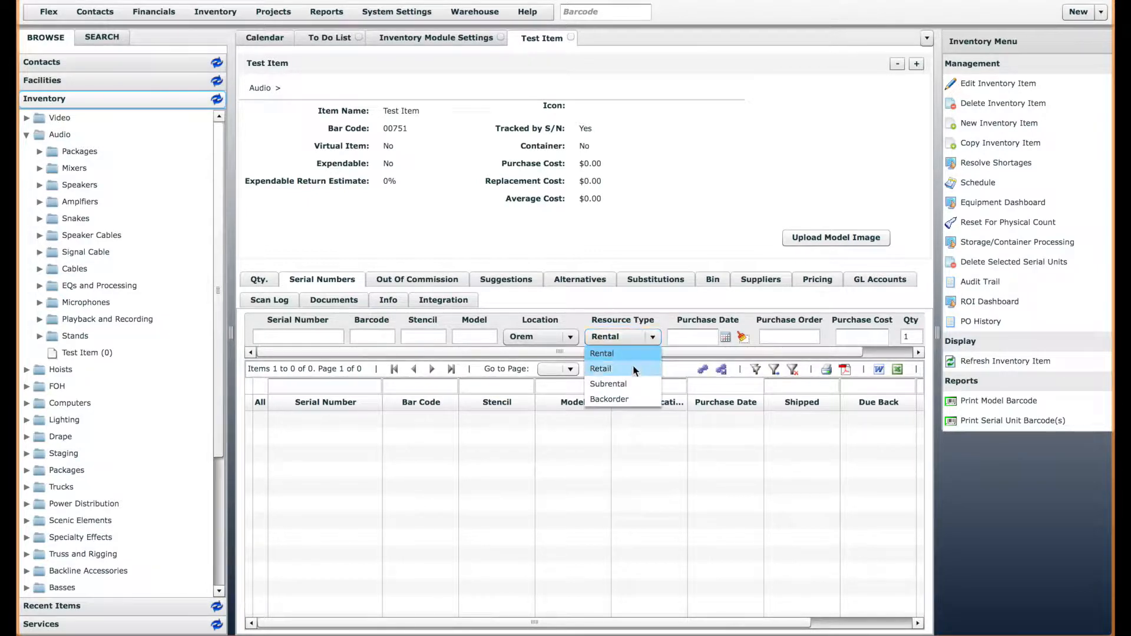
left_click(603, 217)
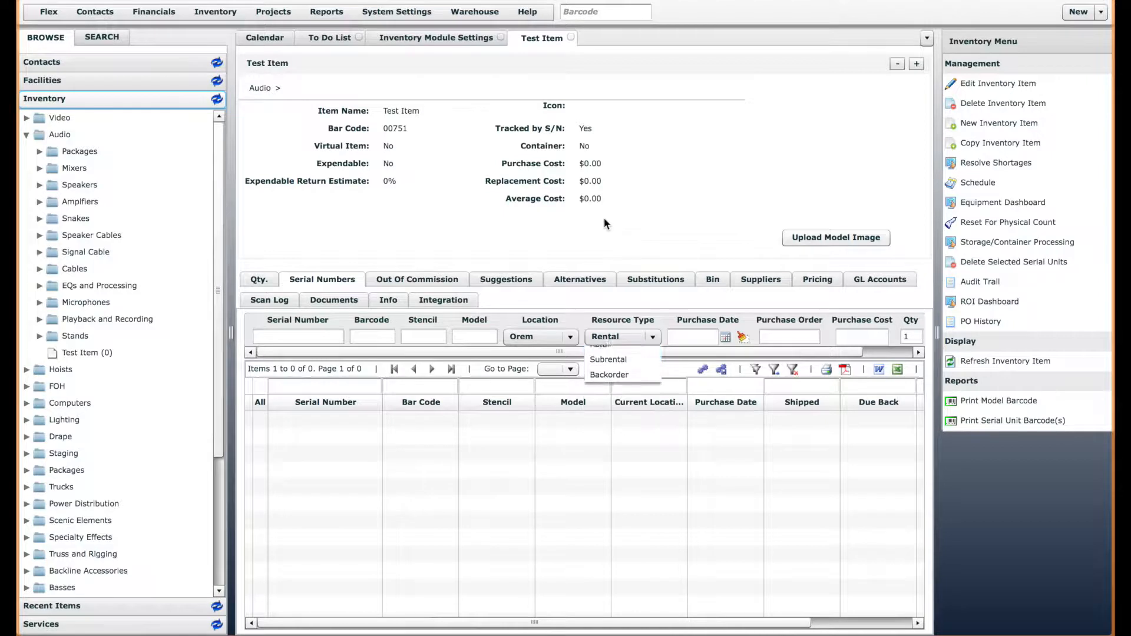
Step: In the system's resource types, set the Rental type's numbering scheme to 5 Digit Random and save it
left_click(406, 12)
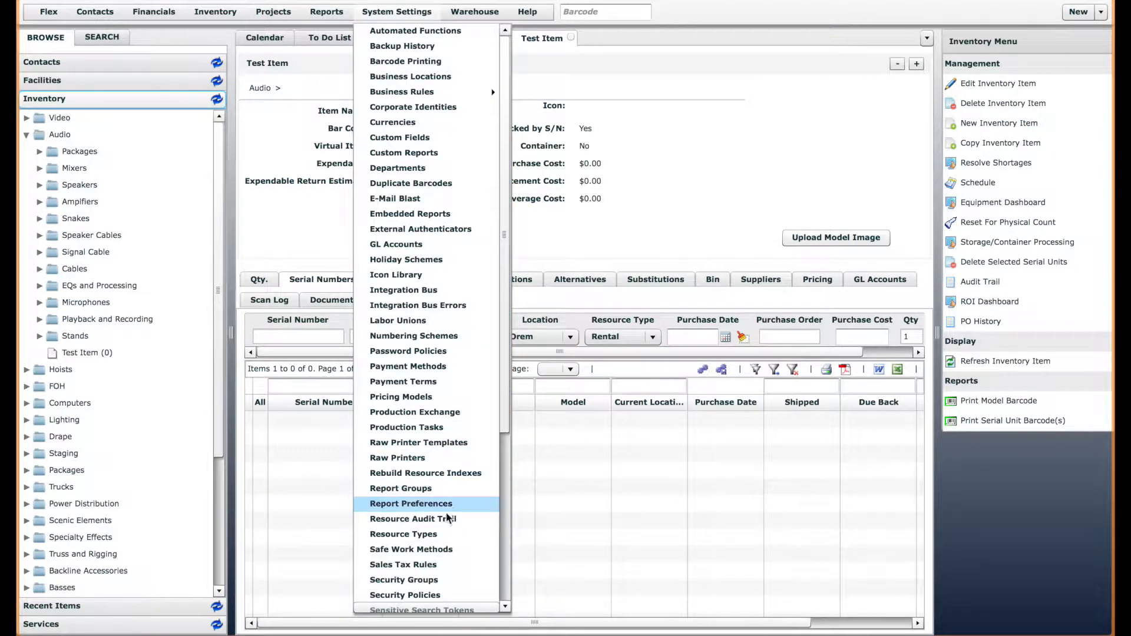
left_click(423, 534)
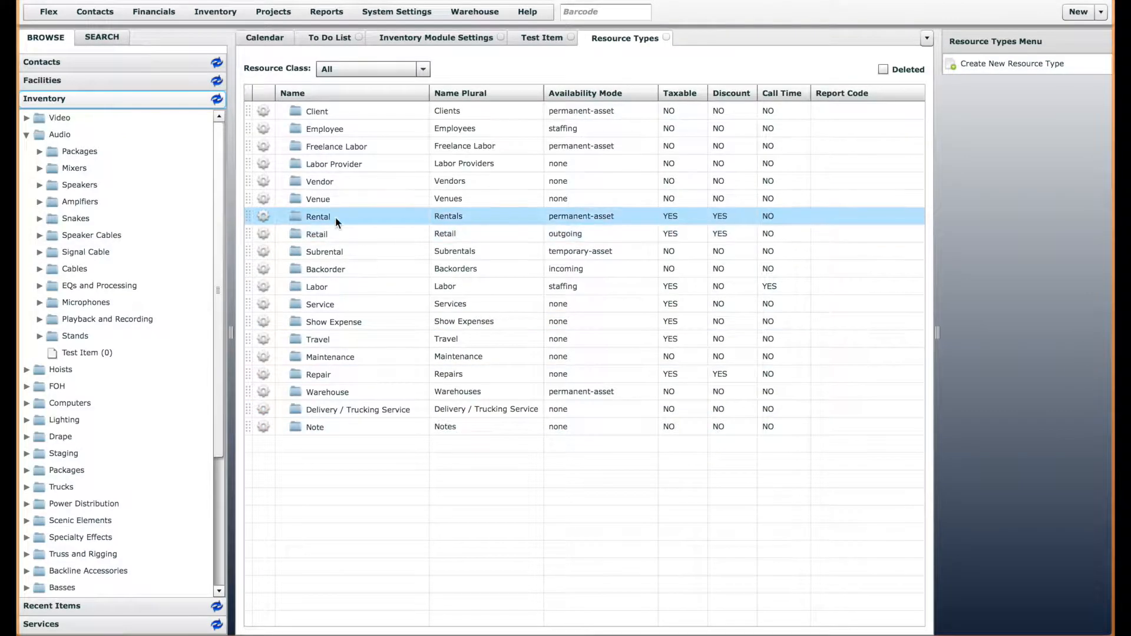
left_click(337, 222)
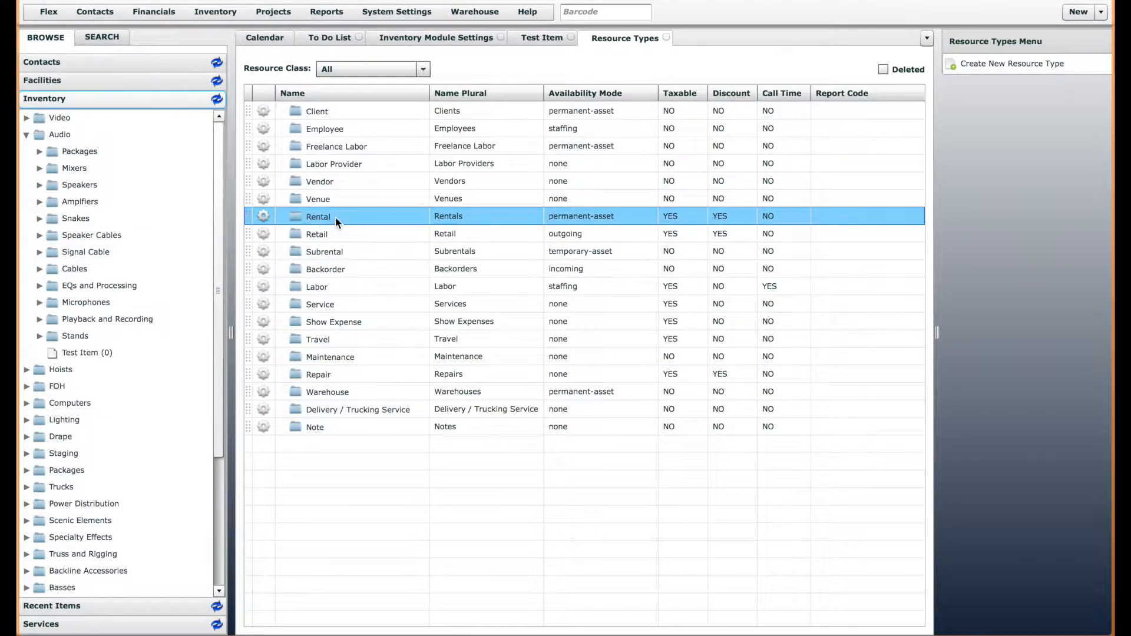
double_click(319, 217)
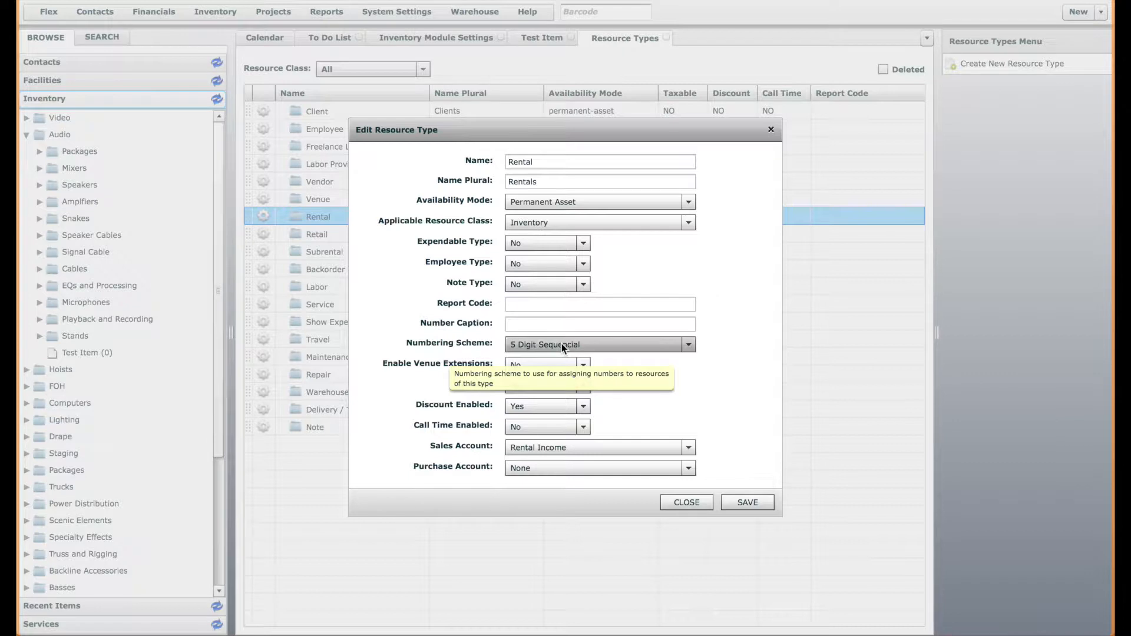
left_click(616, 344)
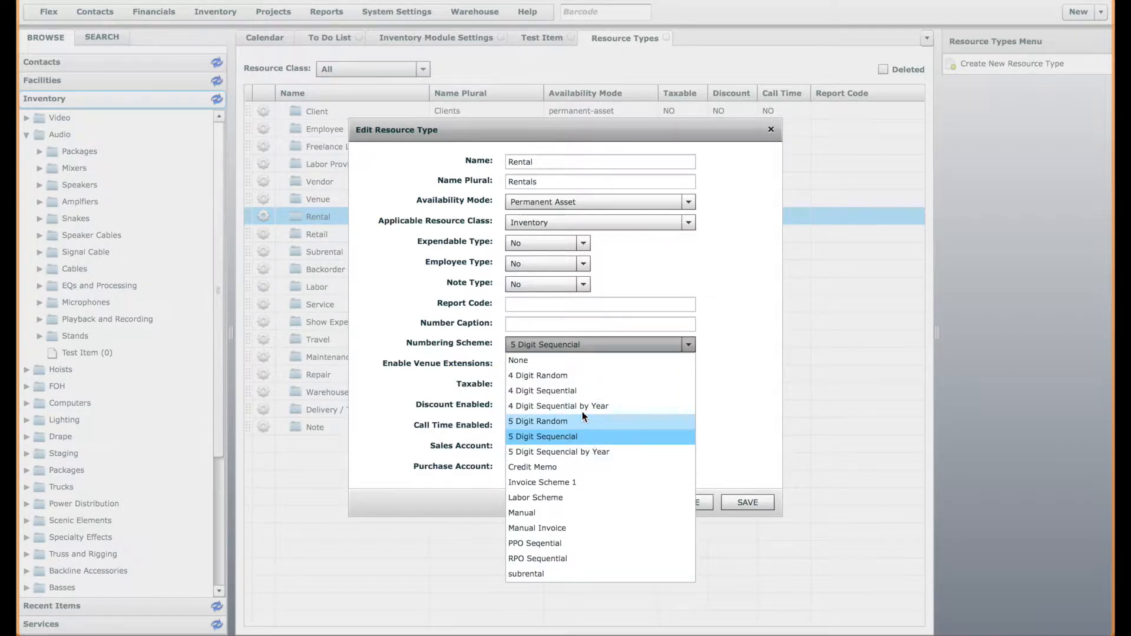
left_click(562, 422)
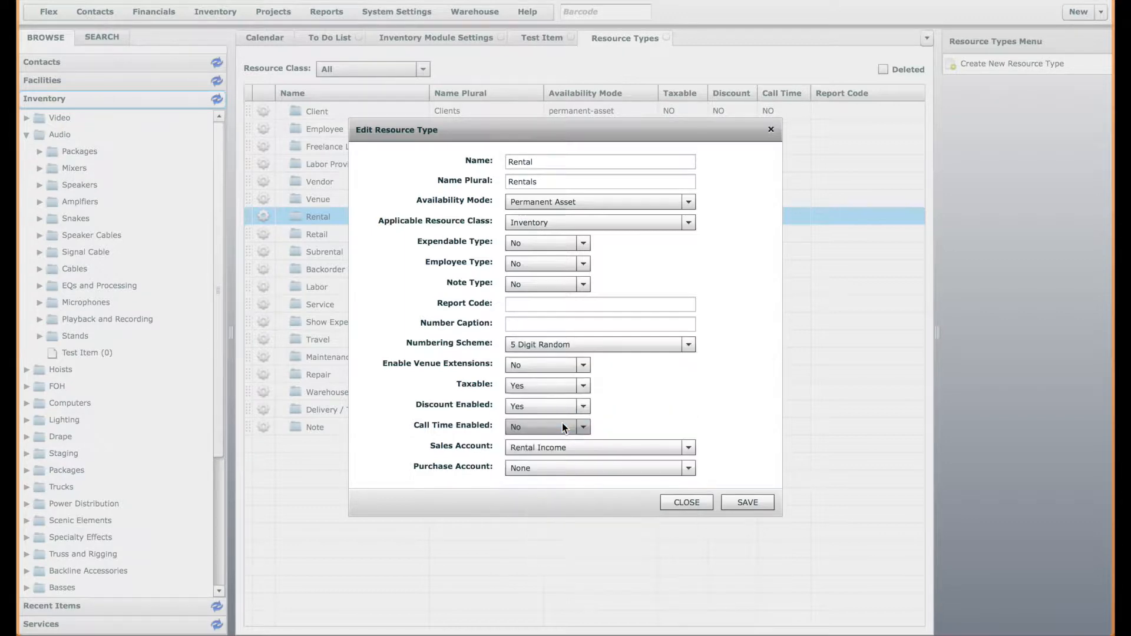
left_click(742, 502)
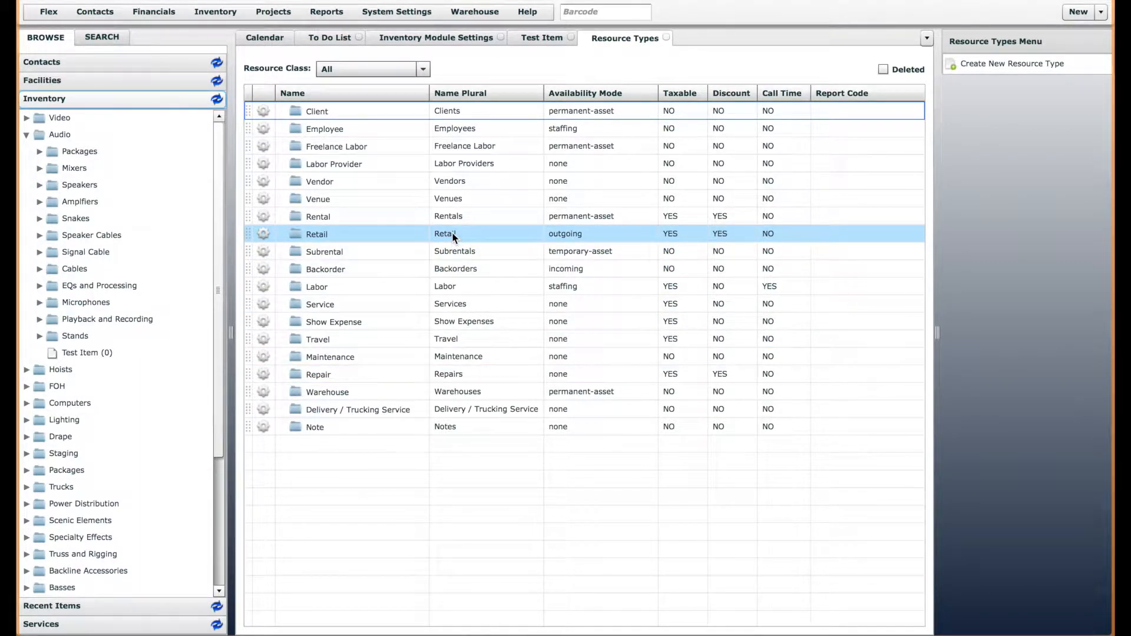
Step: Check the Retail resource type's numbering scheme, close it without saving, and select the Subrental type
double_click(452, 235)
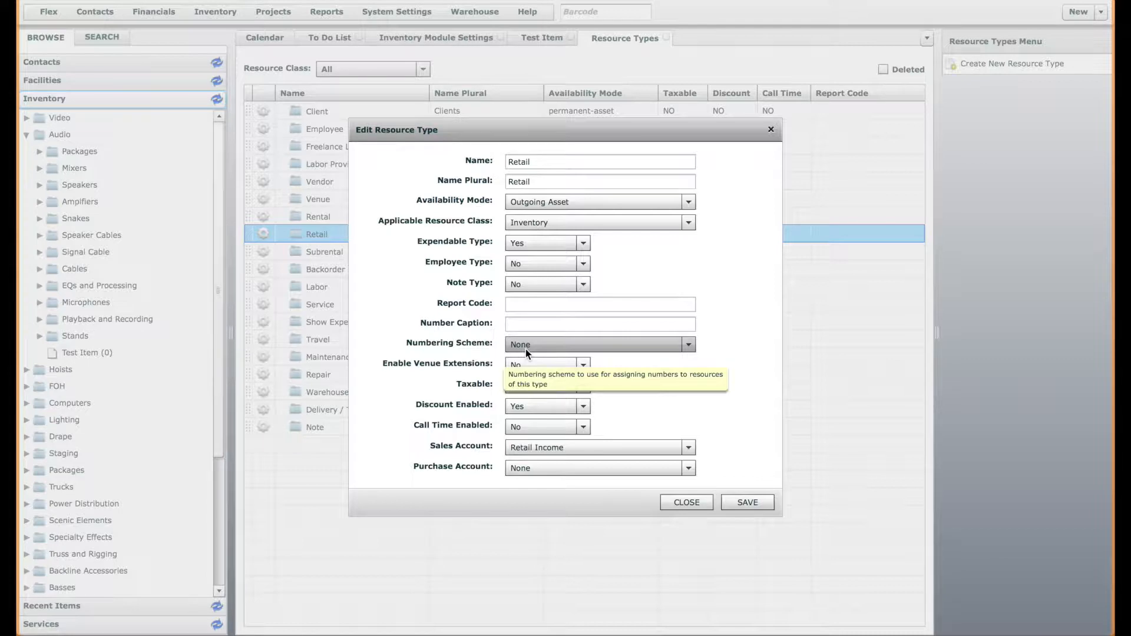
left_click(690, 502)
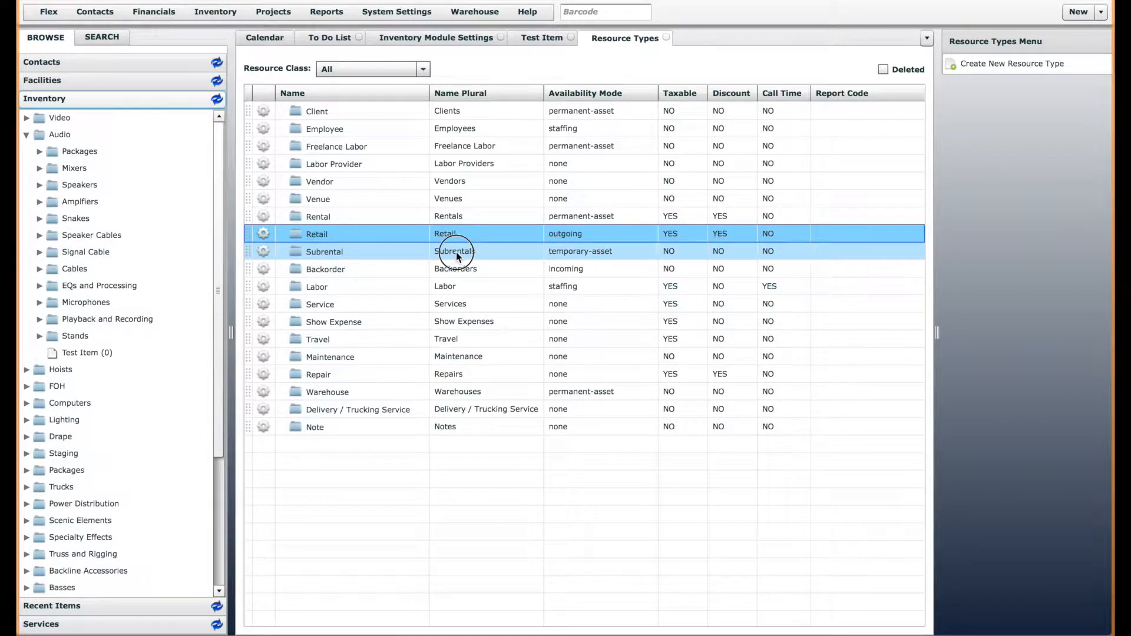
left_click(456, 252)
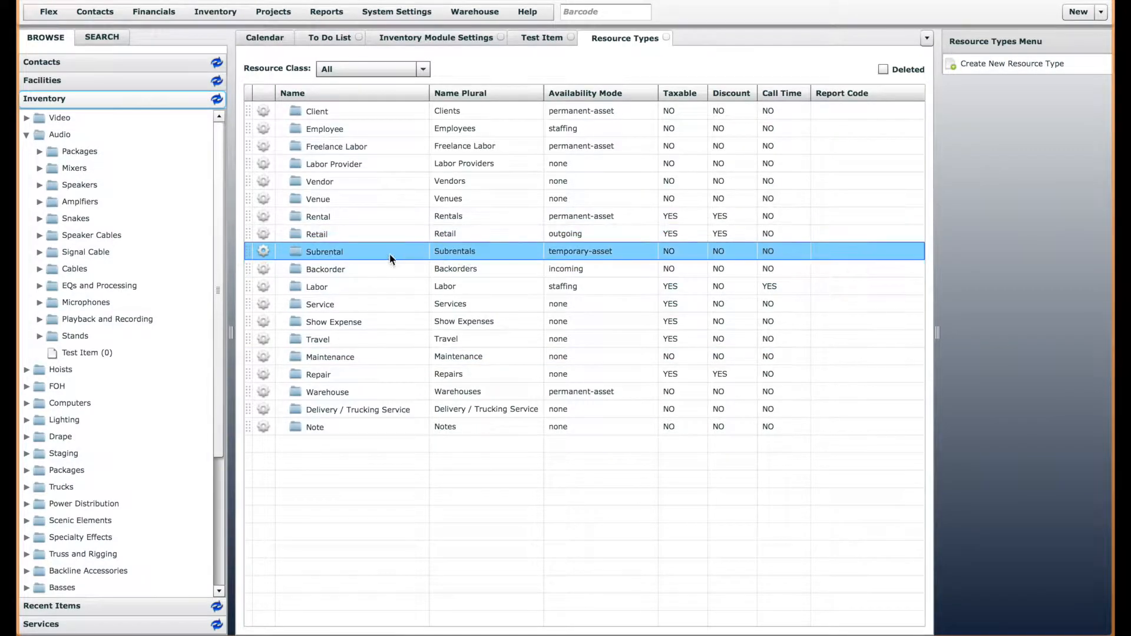
Step: Check the numbering scheme options of the Subrental resource type and close it without saving
double_click(458, 250)
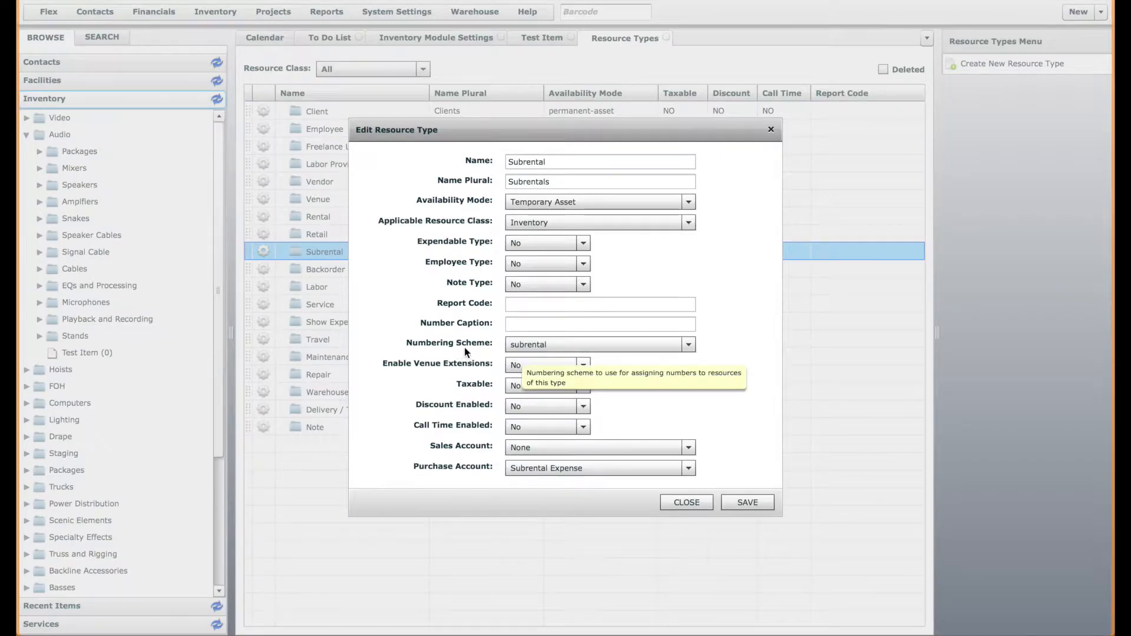
left_click(526, 345)
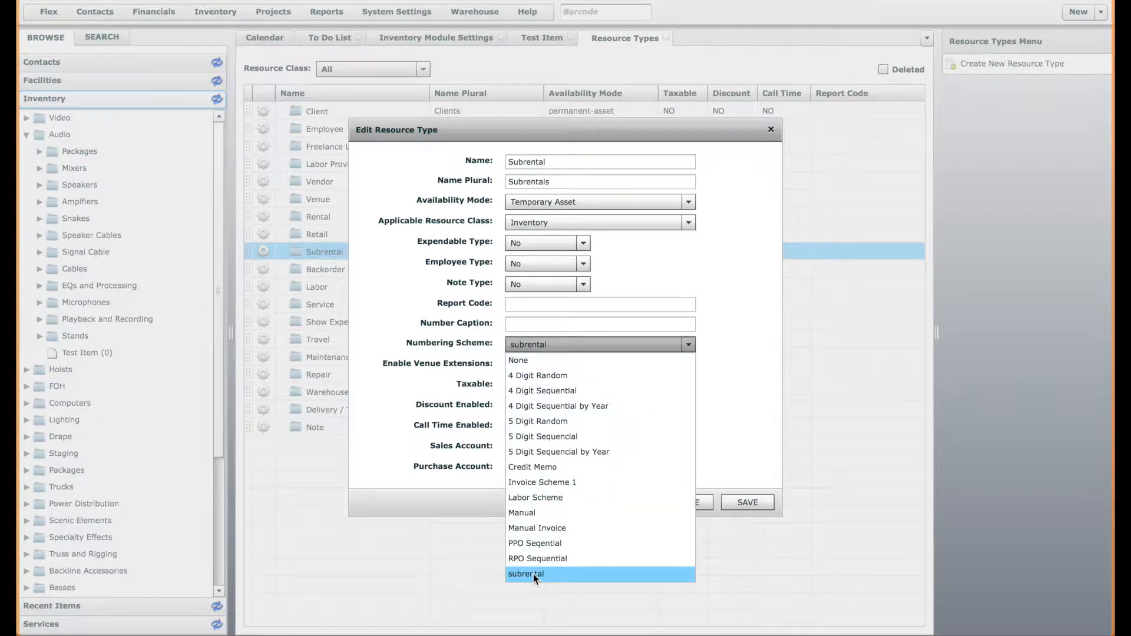
left_click(697, 478)
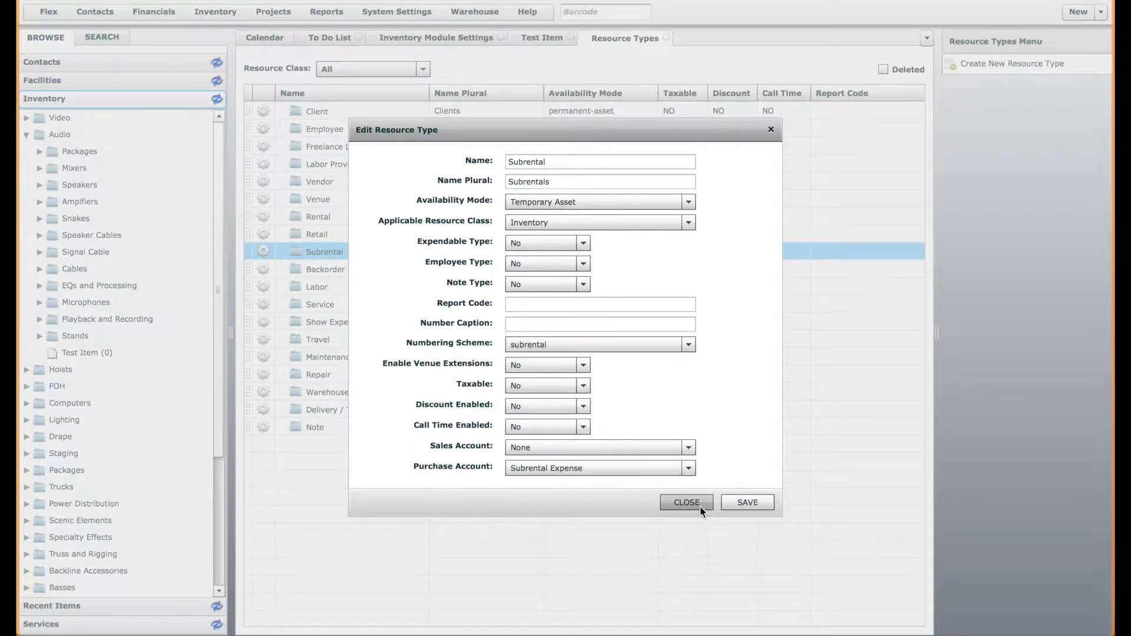
left_click(691, 502)
Step: Open the subrental scheme from the system's numbering schemes and examine its custom prefix
left_click(401, 13)
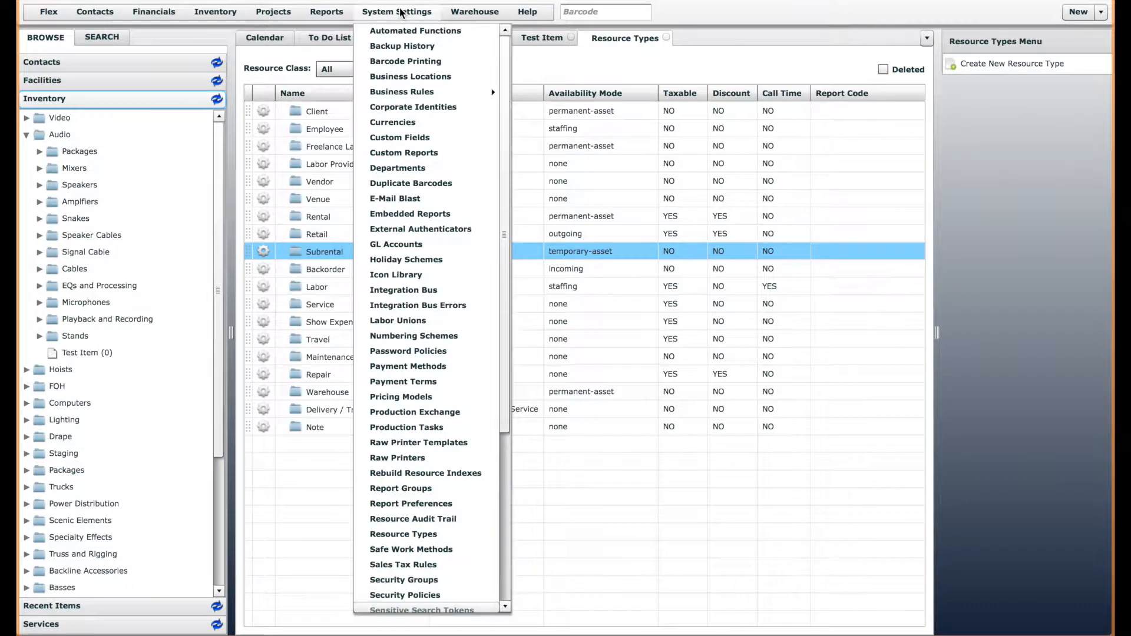
left_click(442, 335)
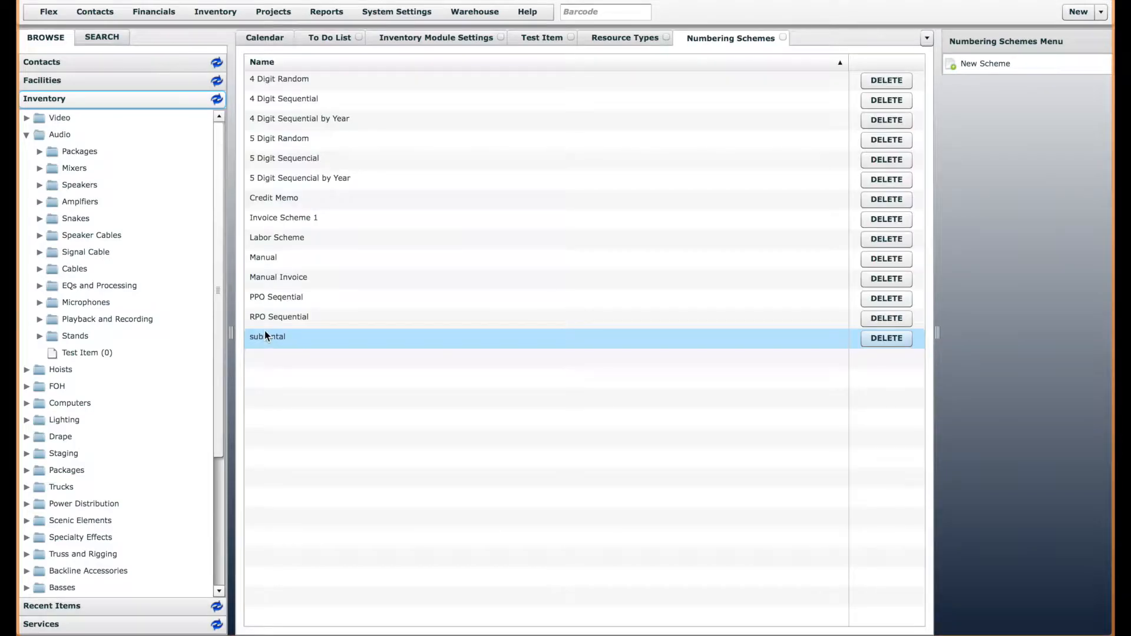
double_click(257, 343)
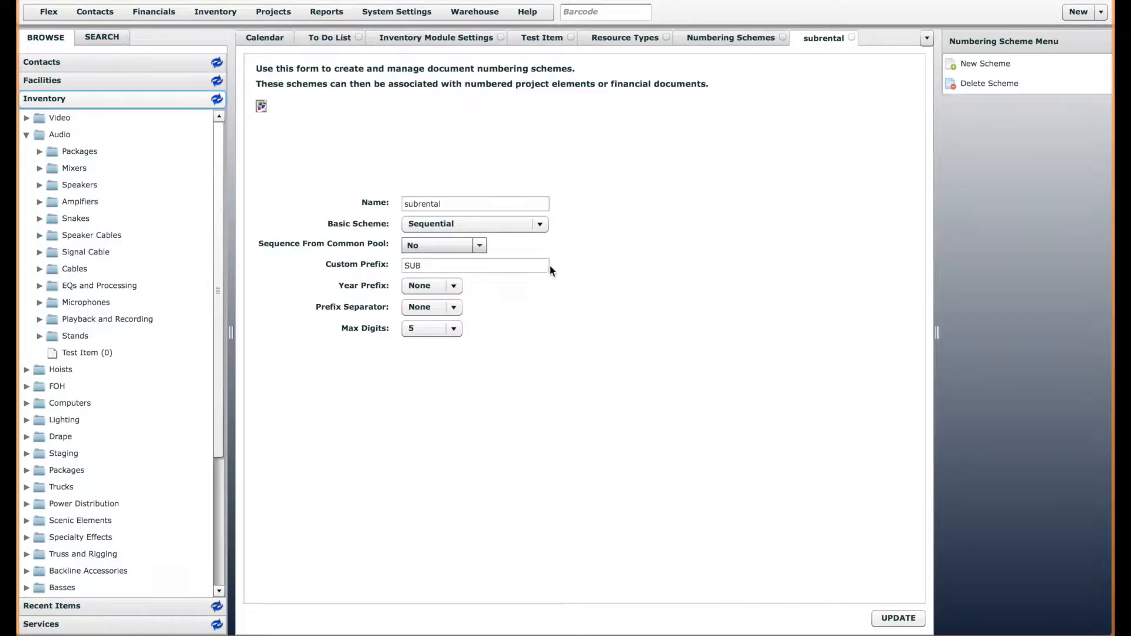
left_click(454, 266)
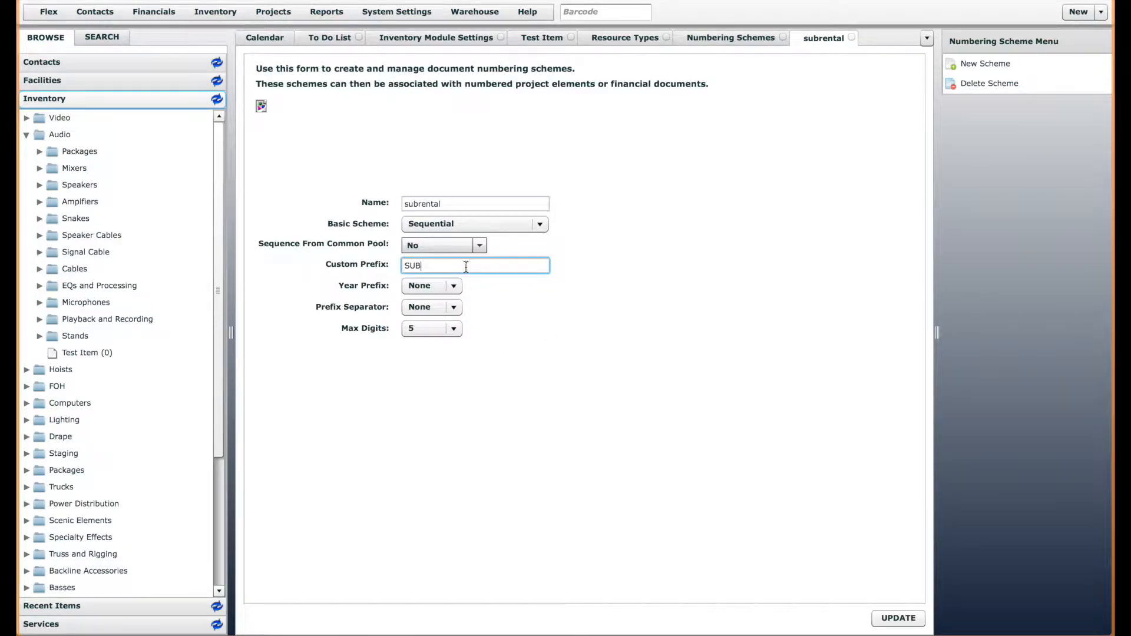
double_click(411, 266)
left_click(427, 266)
Step: Add one Rental serial unit to Test Item at the Orem location and select its row to inspect the barcode
left_click(548, 37)
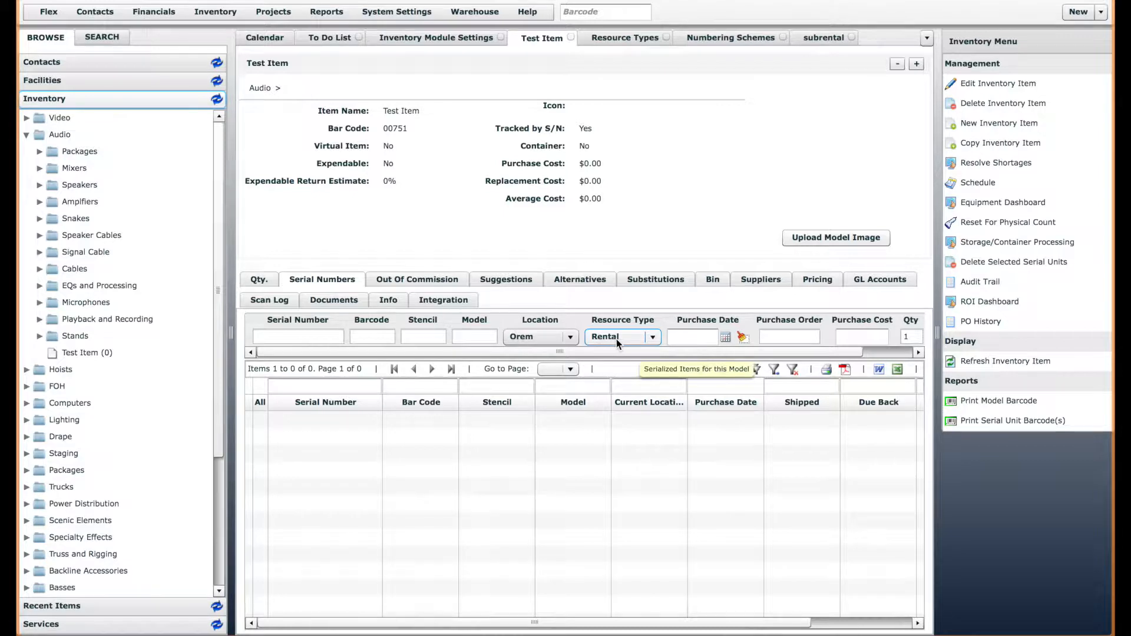
left_click_drag(840, 354, 890, 353)
left_click(898, 337)
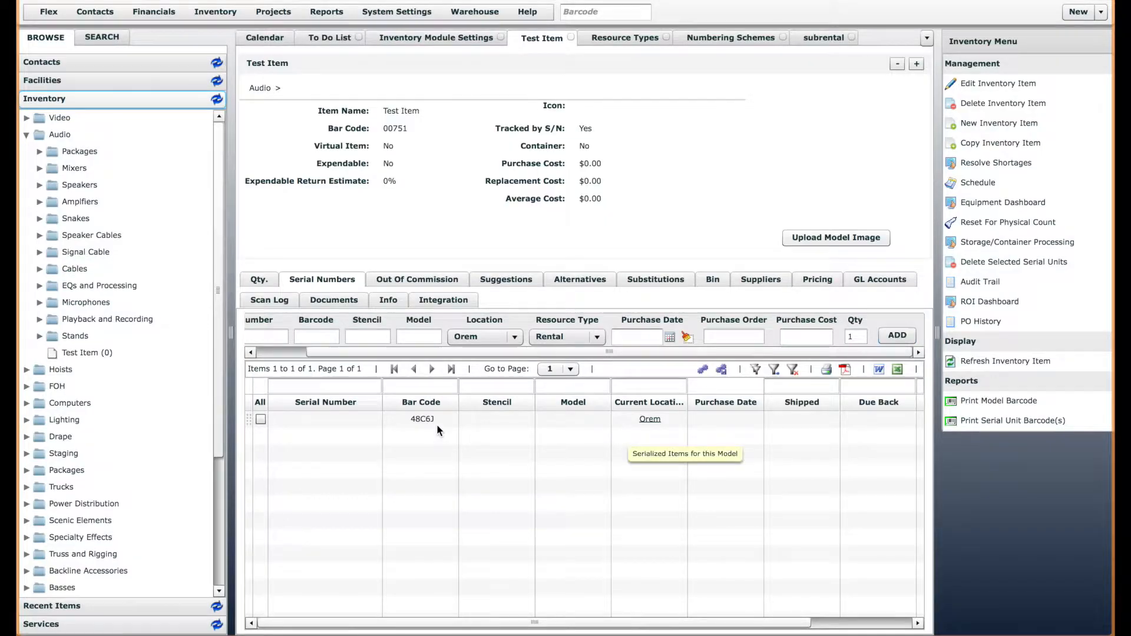
left_click(420, 425)
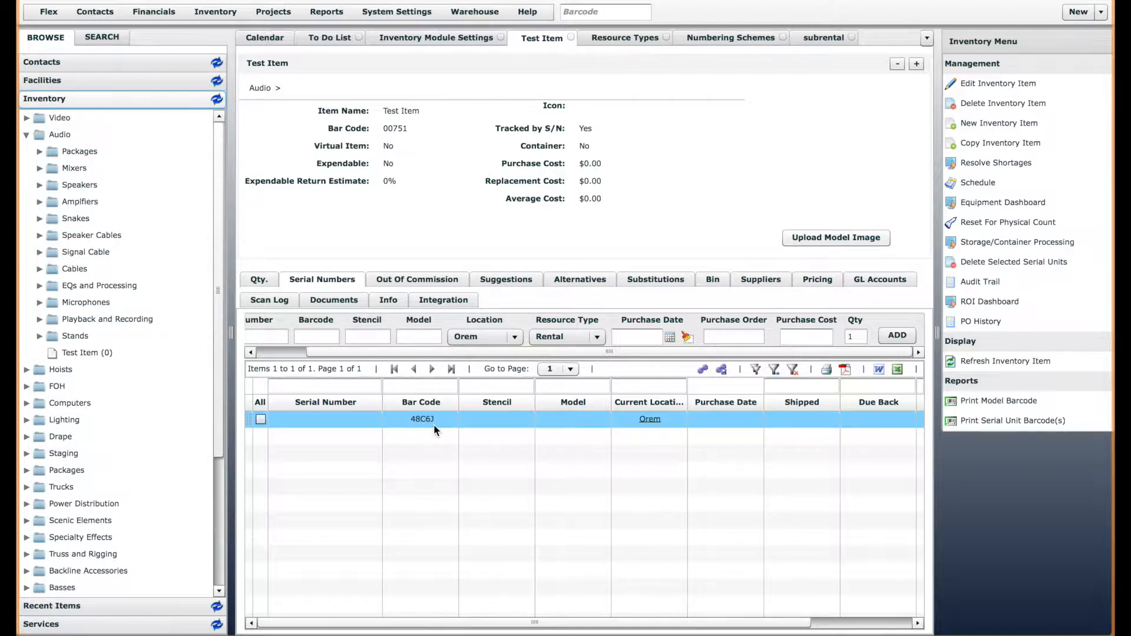
Step: Add one Retail serial unit to Test Item at the Orem location and select its row to inspect the barcode
left_click(581, 338)
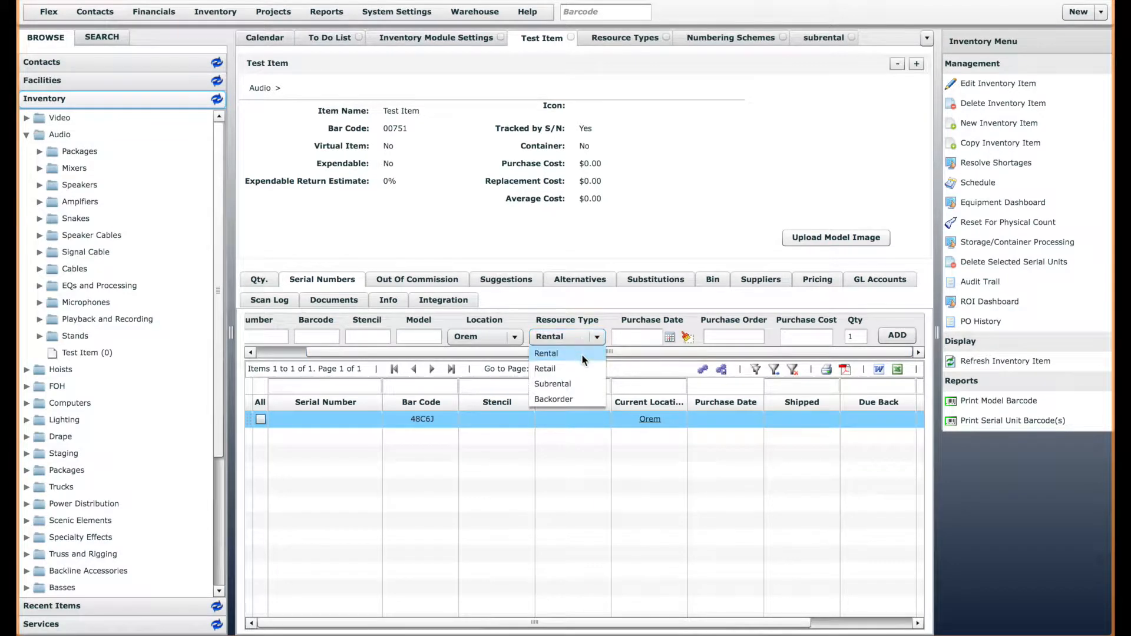
left_click(557, 368)
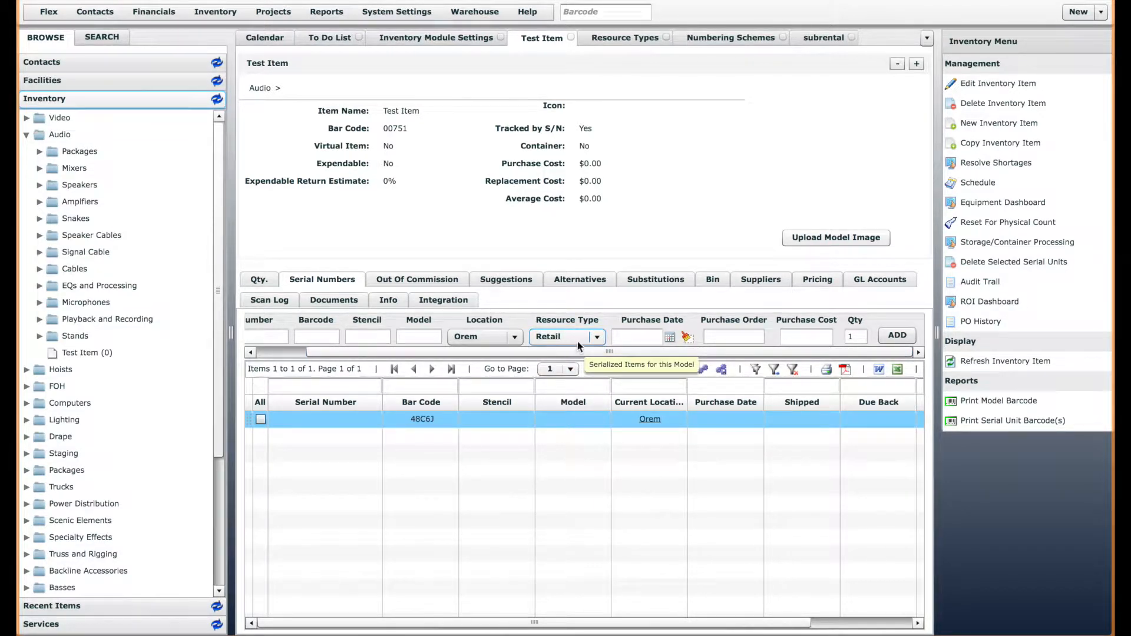
left_click(902, 341)
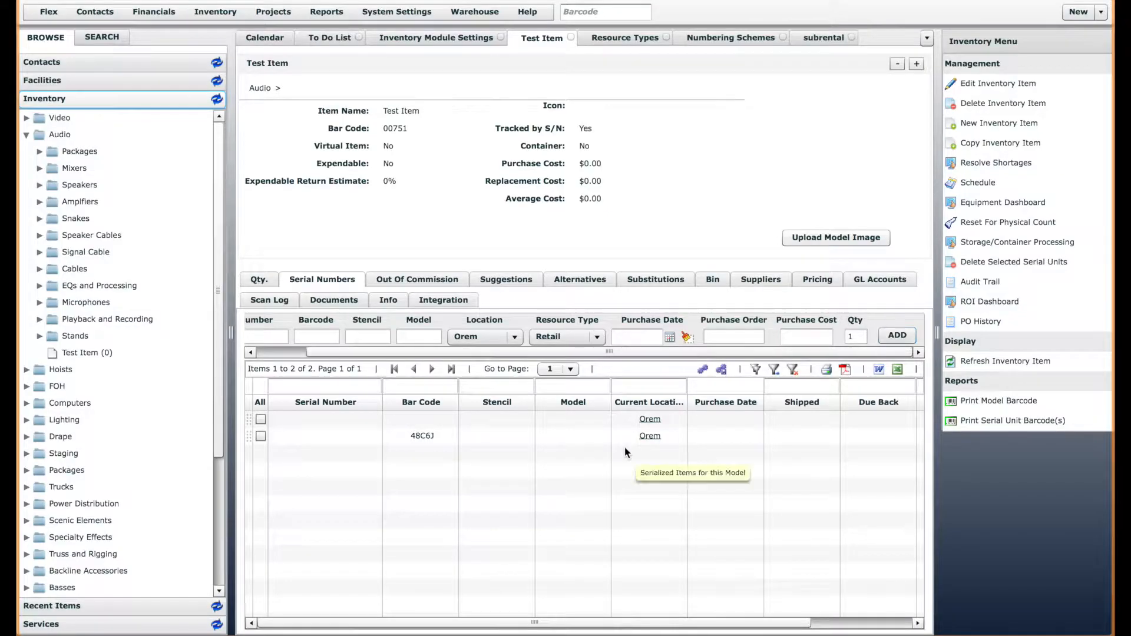
left_click(438, 420)
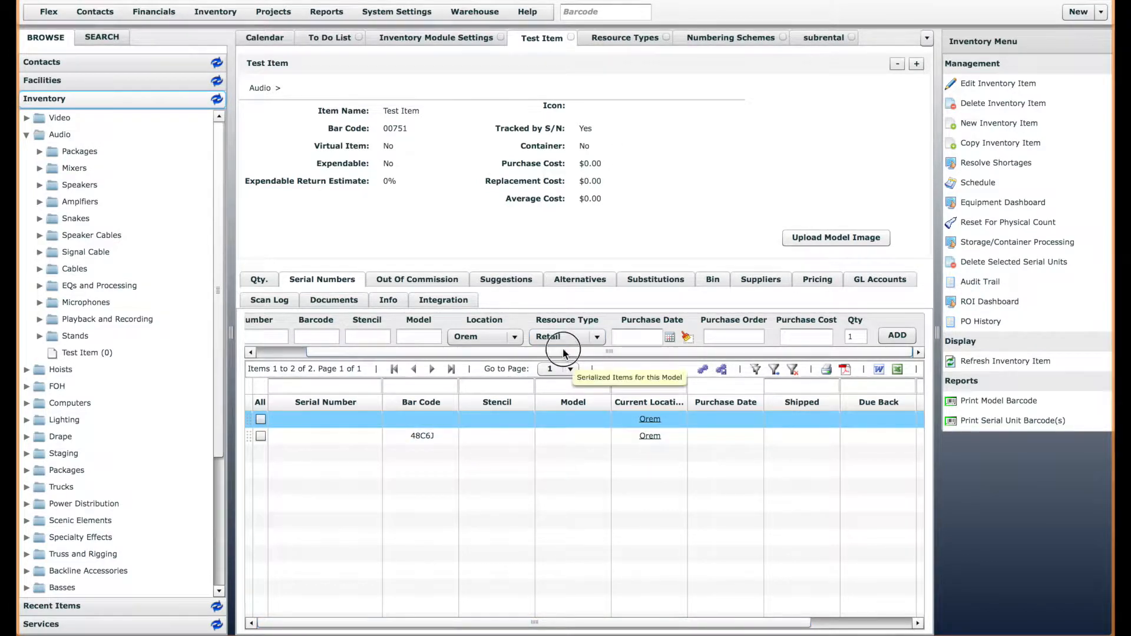
left_click_drag(566, 352, 490, 354)
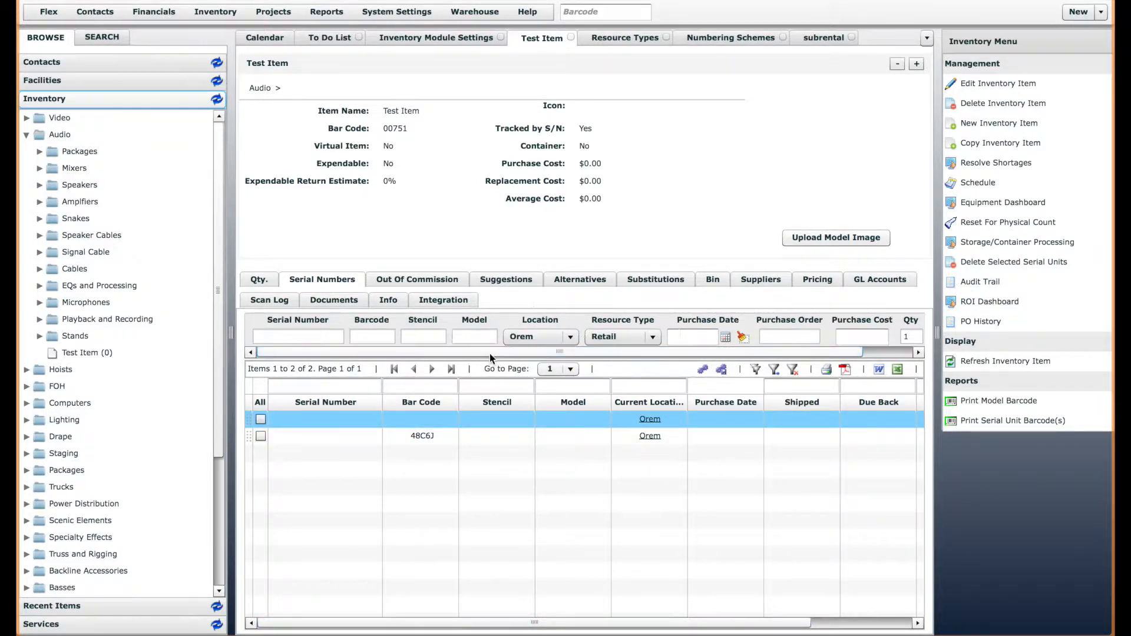
Step: In the resource types, set the Retail type's numbering scheme to 5 Digit Sequencial and save it
left_click(632, 41)
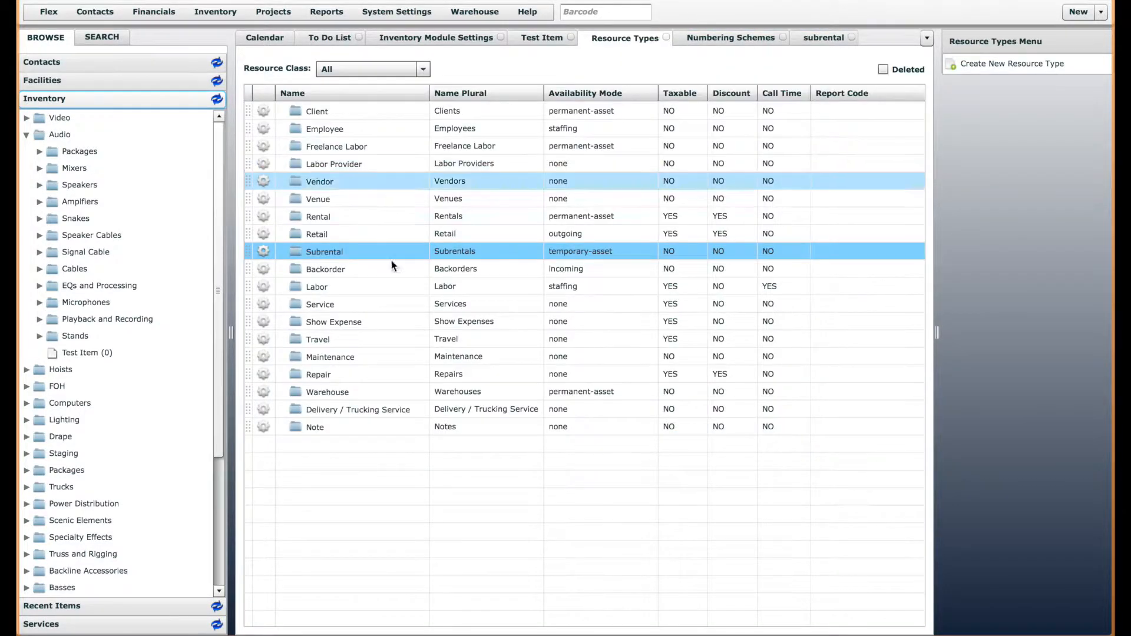
left_click(337, 234)
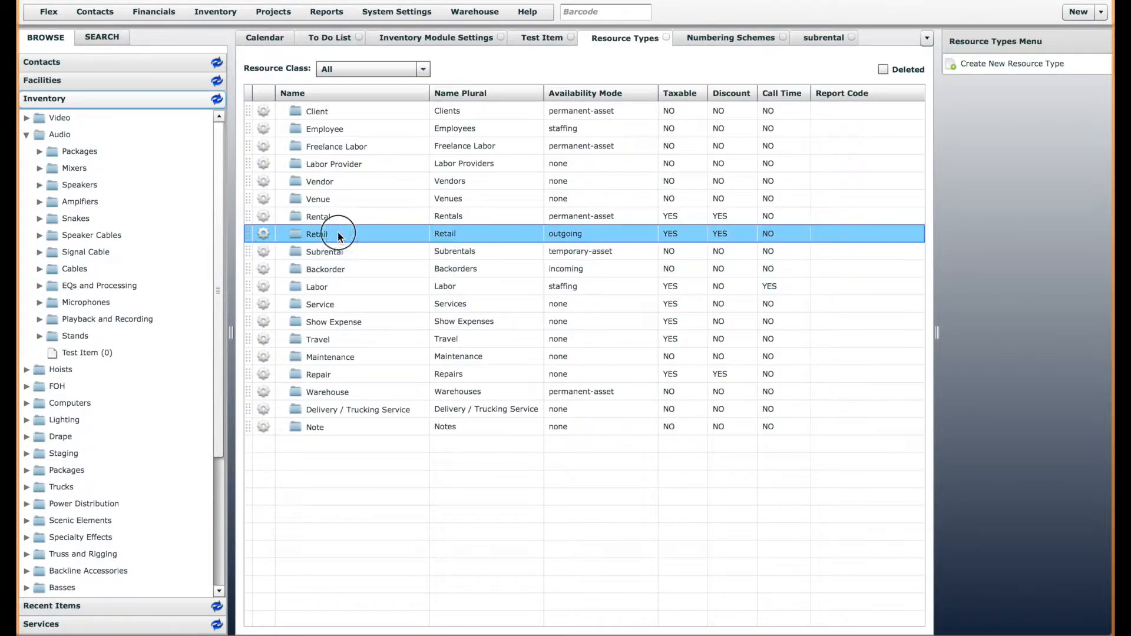
double_click(464, 234)
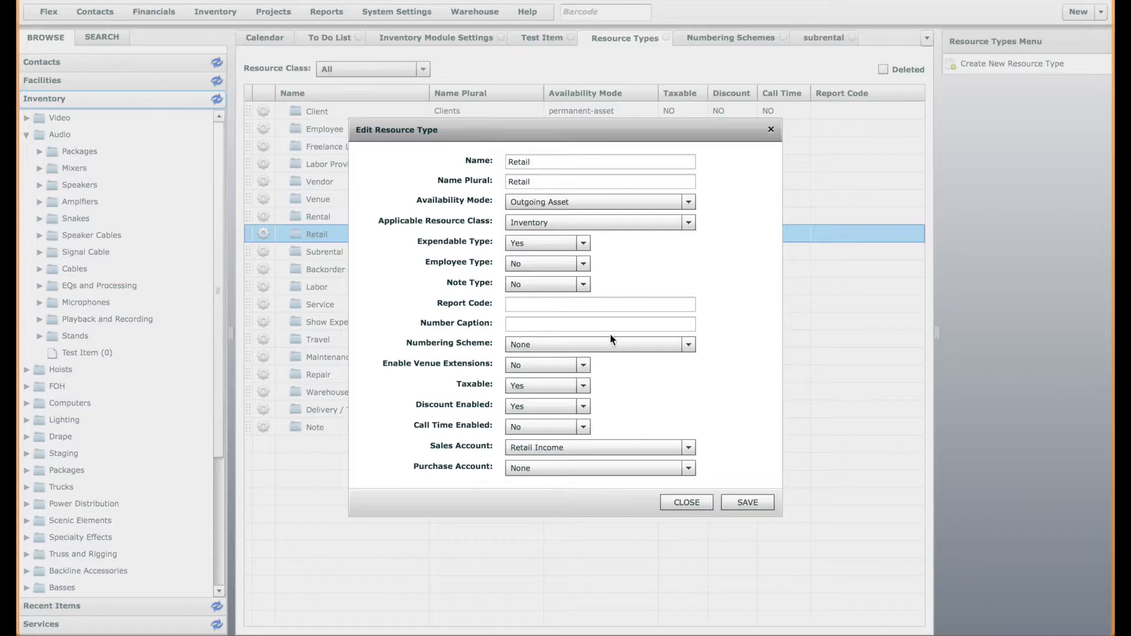
left_click(612, 345)
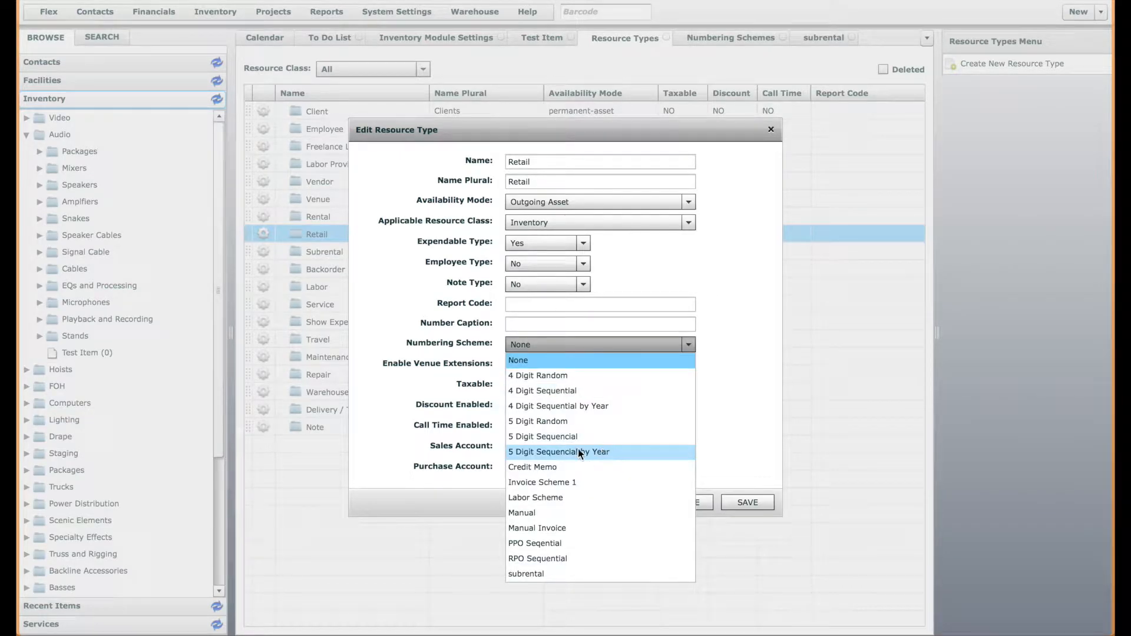
left_click(570, 438)
left_click(744, 502)
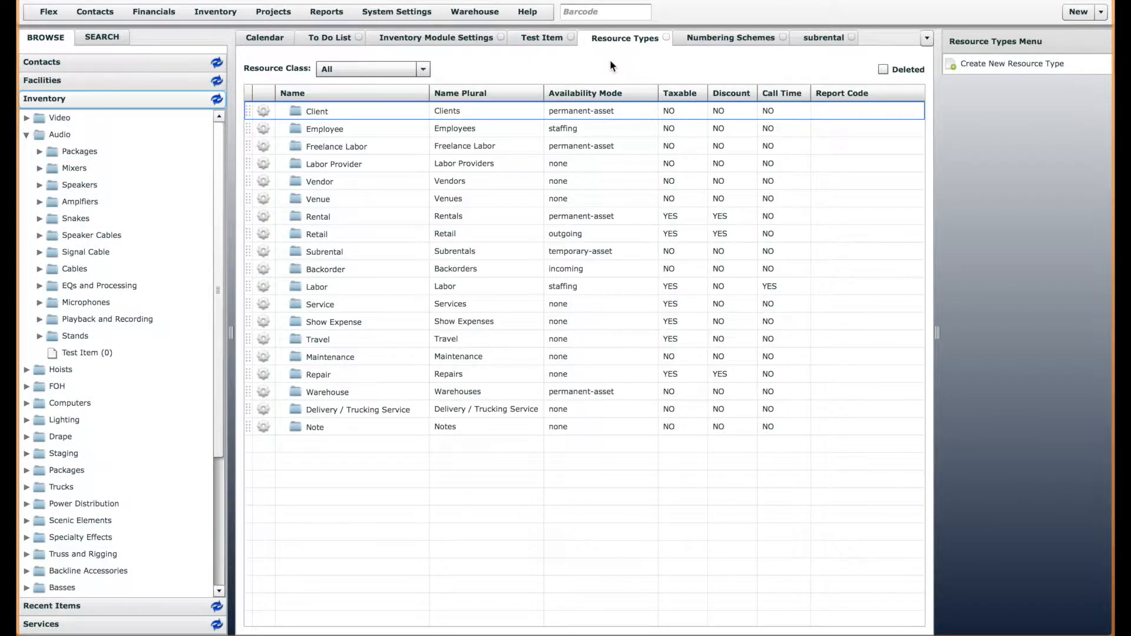
Step: Return to Test Item, add another Retail serial unit, and select its row to check the barcode
left_click(820, 38)
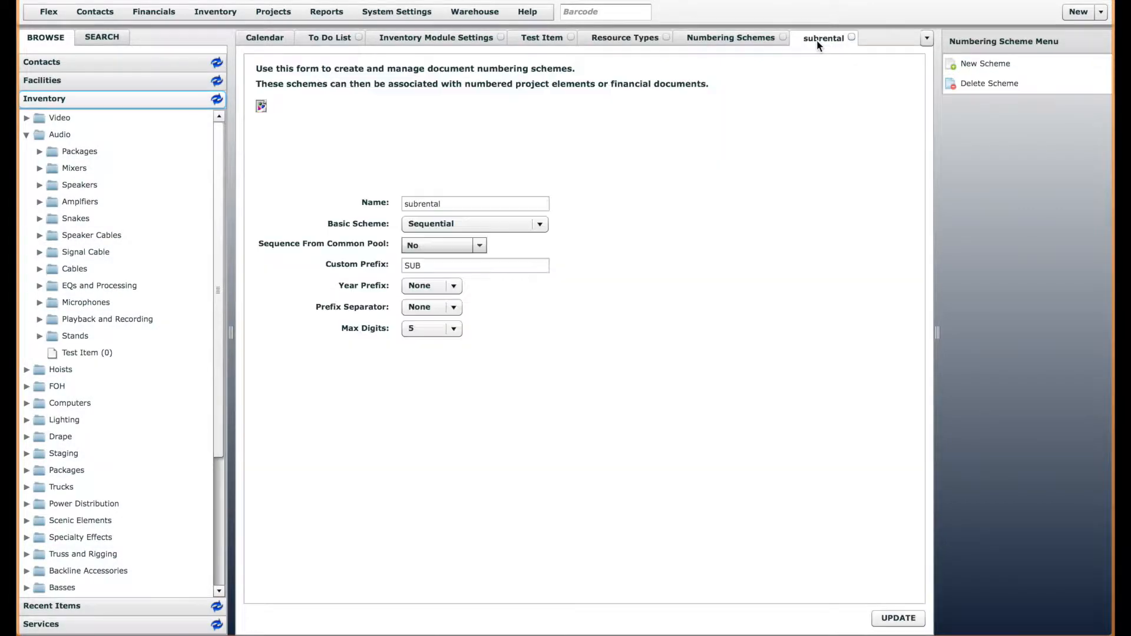
left_click(531, 40)
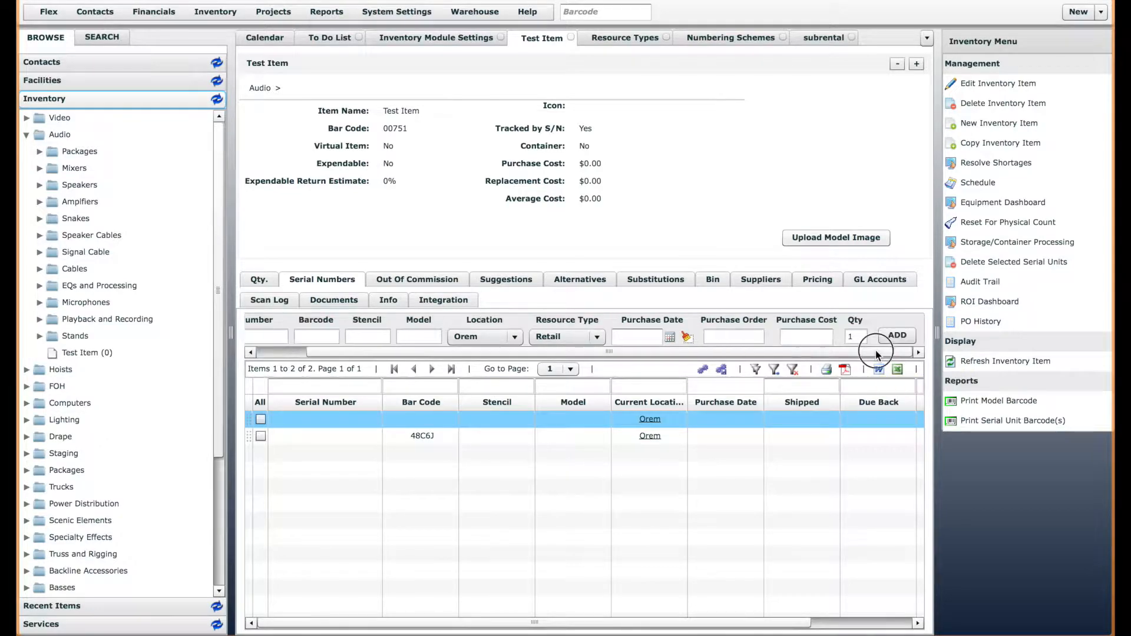
left_click(907, 337)
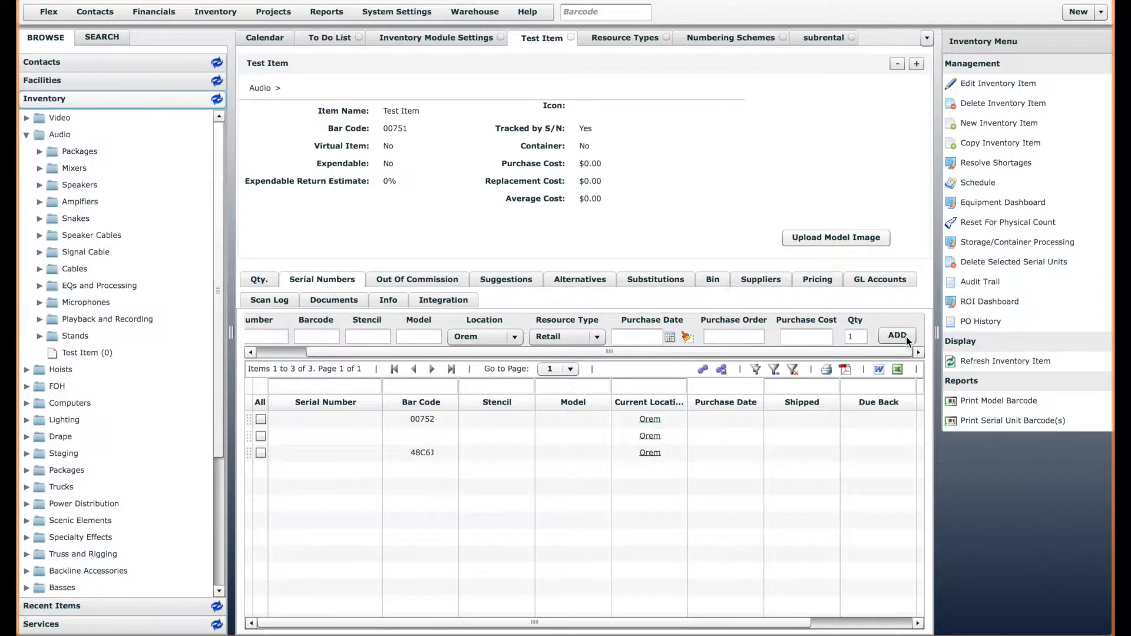
left_click(438, 421)
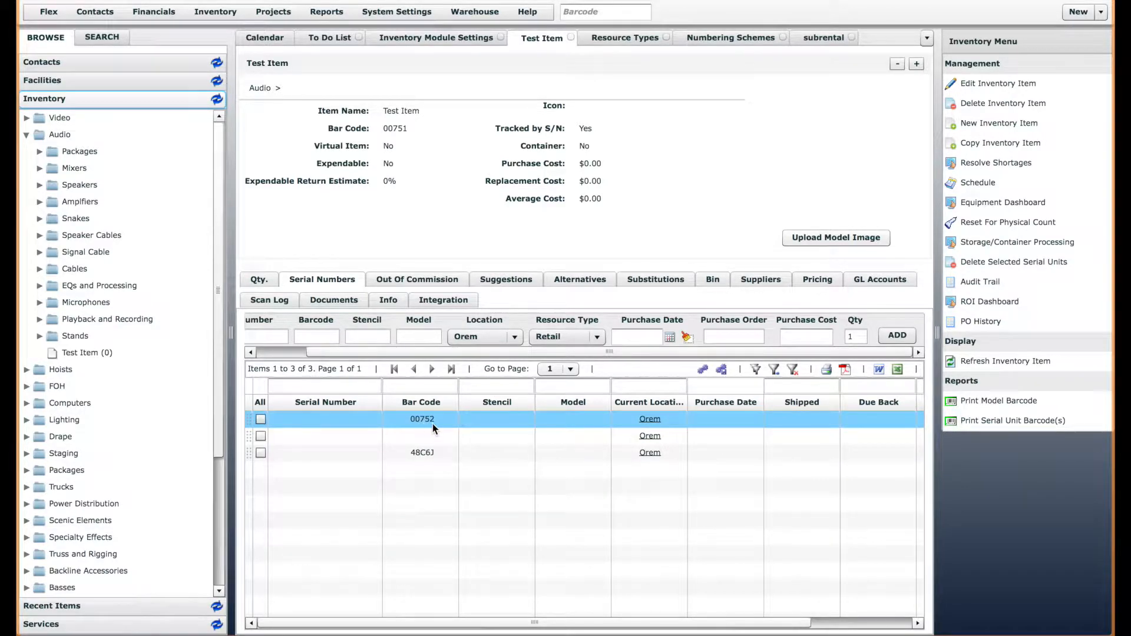
Step: Close and reopen the inventory module settings, enable sequence editing, and update the current inventory sequence to 1000
left_click(436, 38)
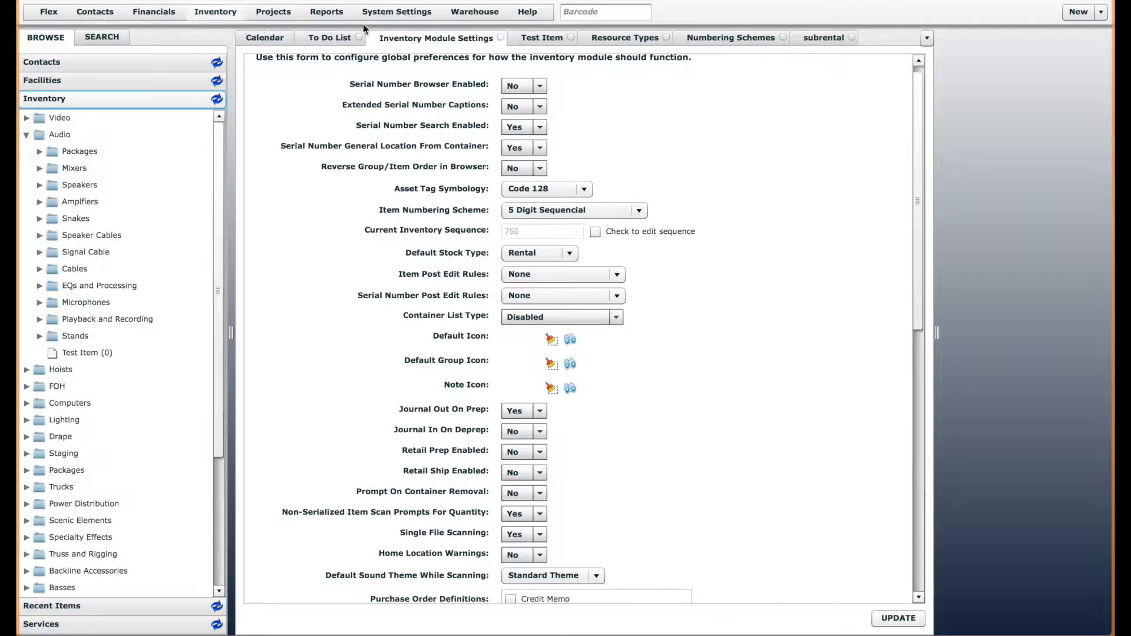
left_click(500, 37)
left_click(215, 11)
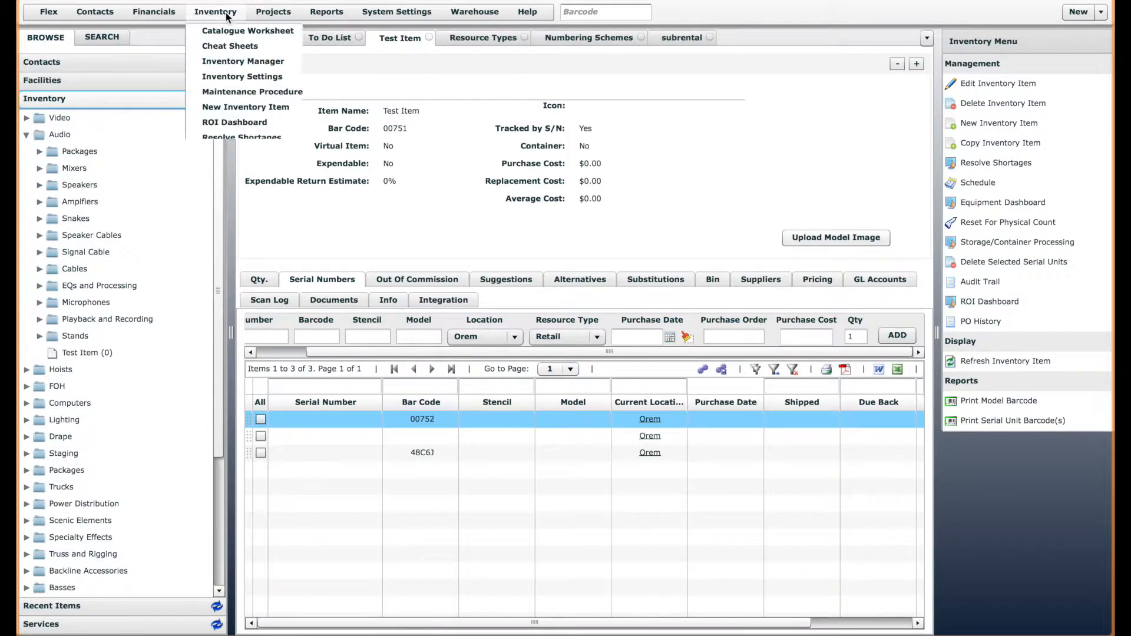
left_click(264, 77)
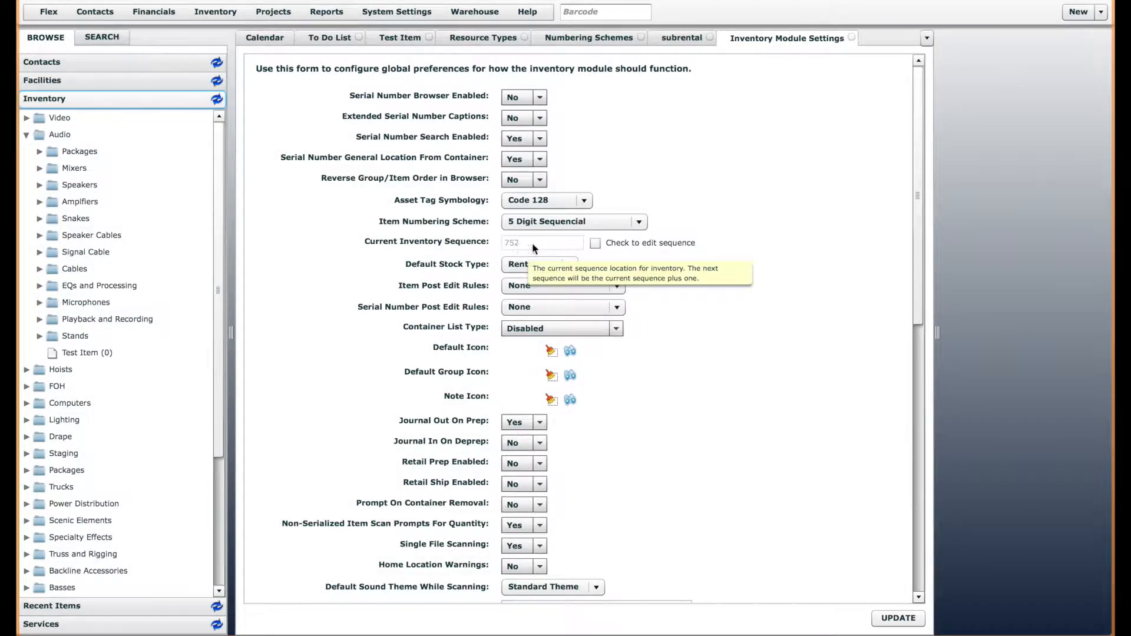
left_click(595, 243)
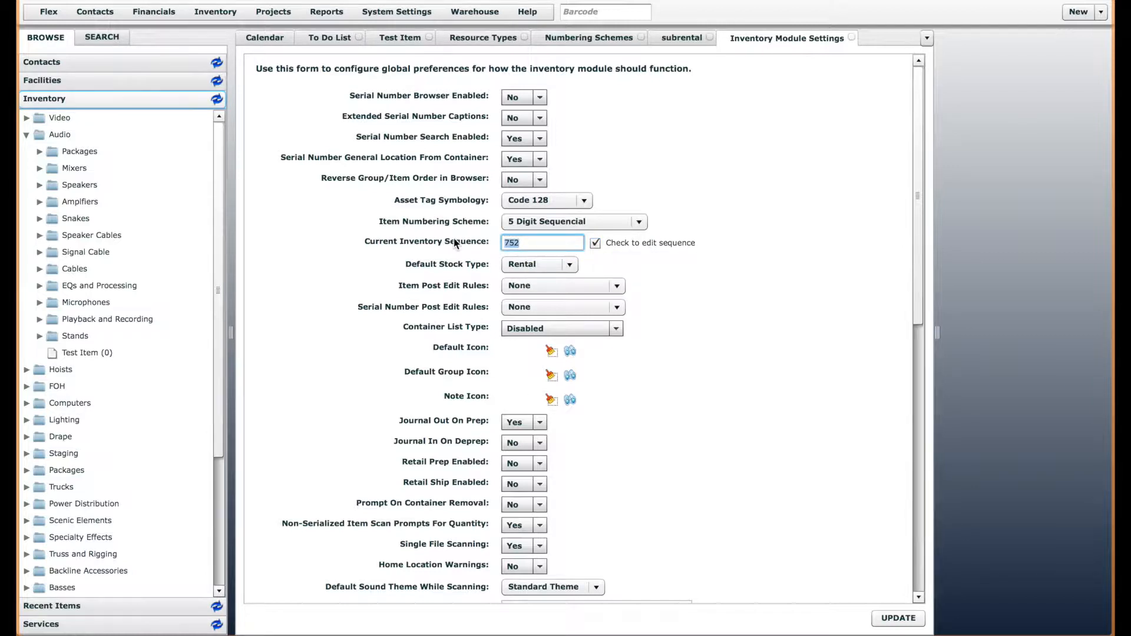
type("1000")
left_click(898, 618)
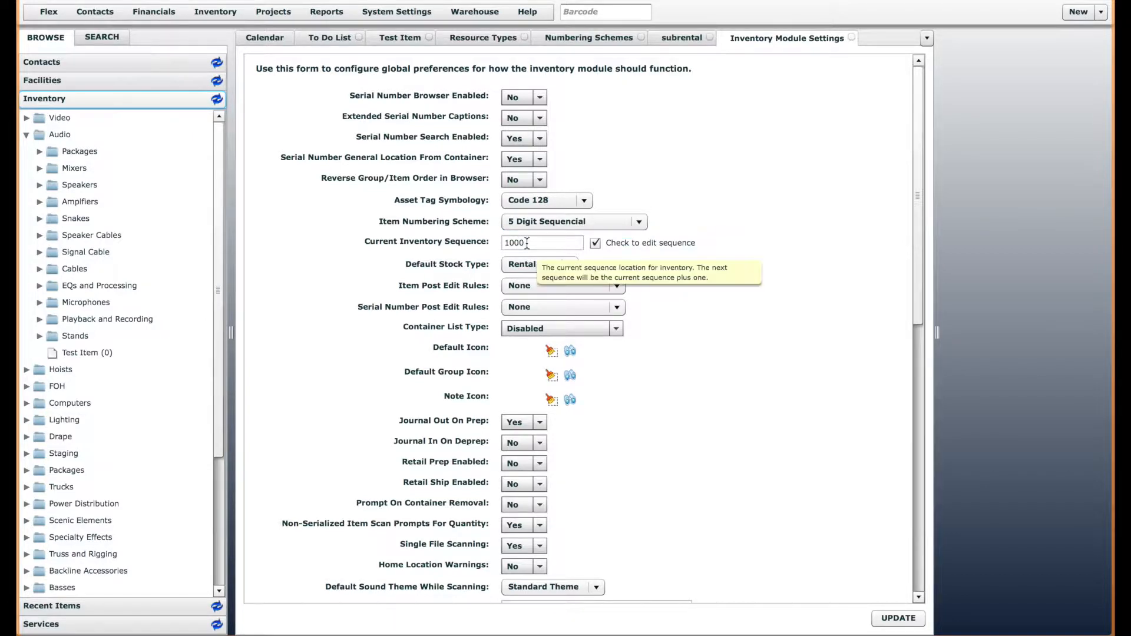
Step: Try to lower the current inventory sequence to 300 and dismiss the resulting dialog
left_click(471, 243)
type("300")
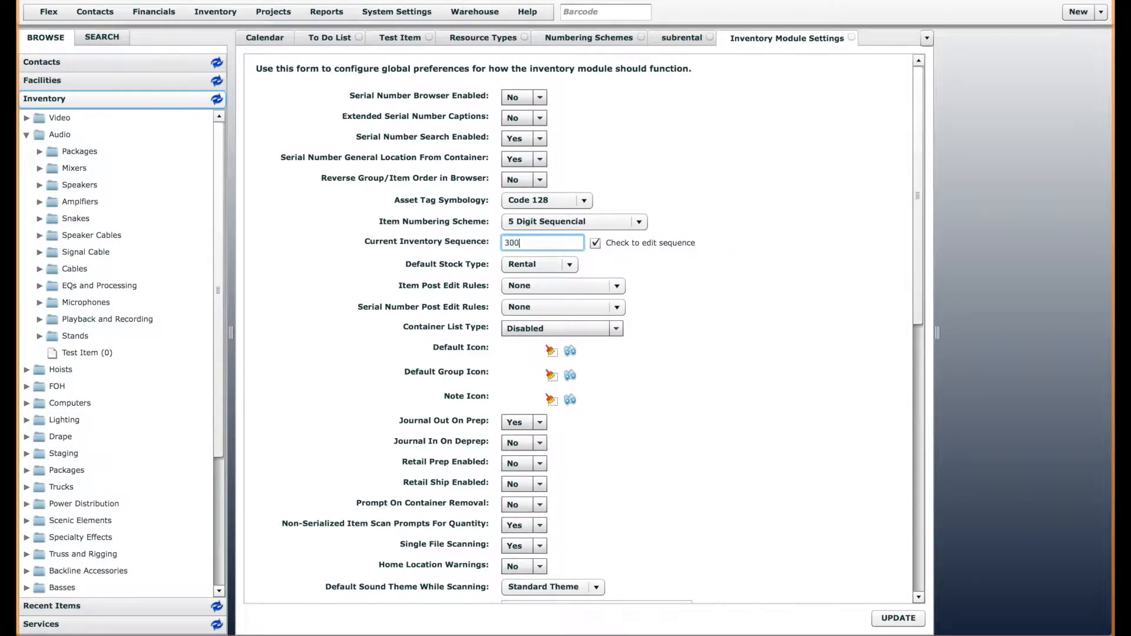
left_click(684, 270)
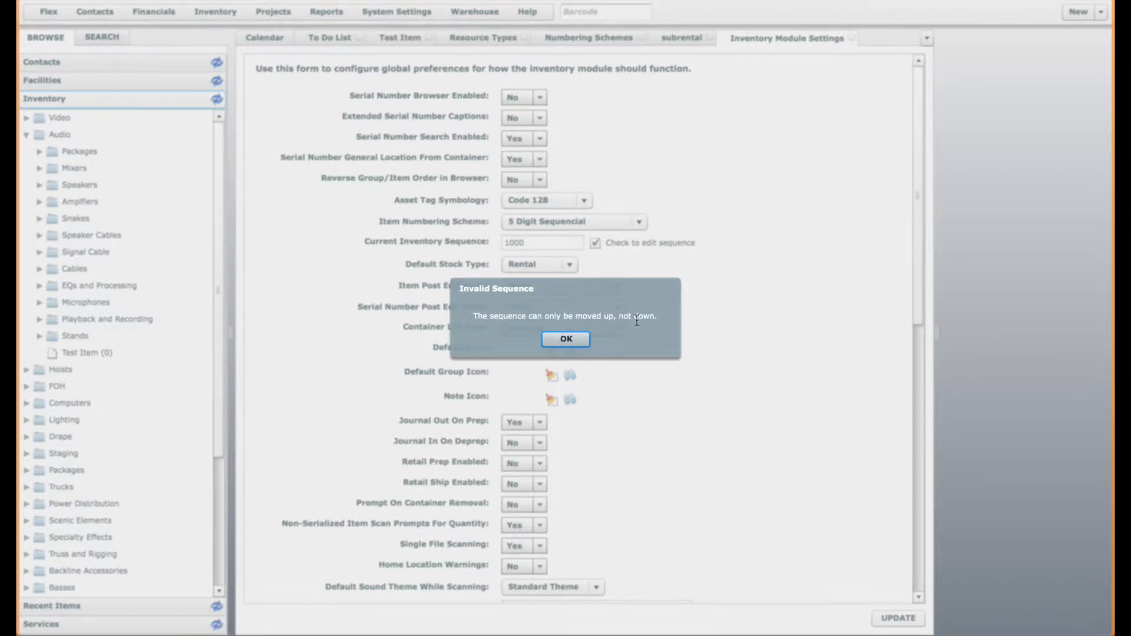
left_click(565, 339)
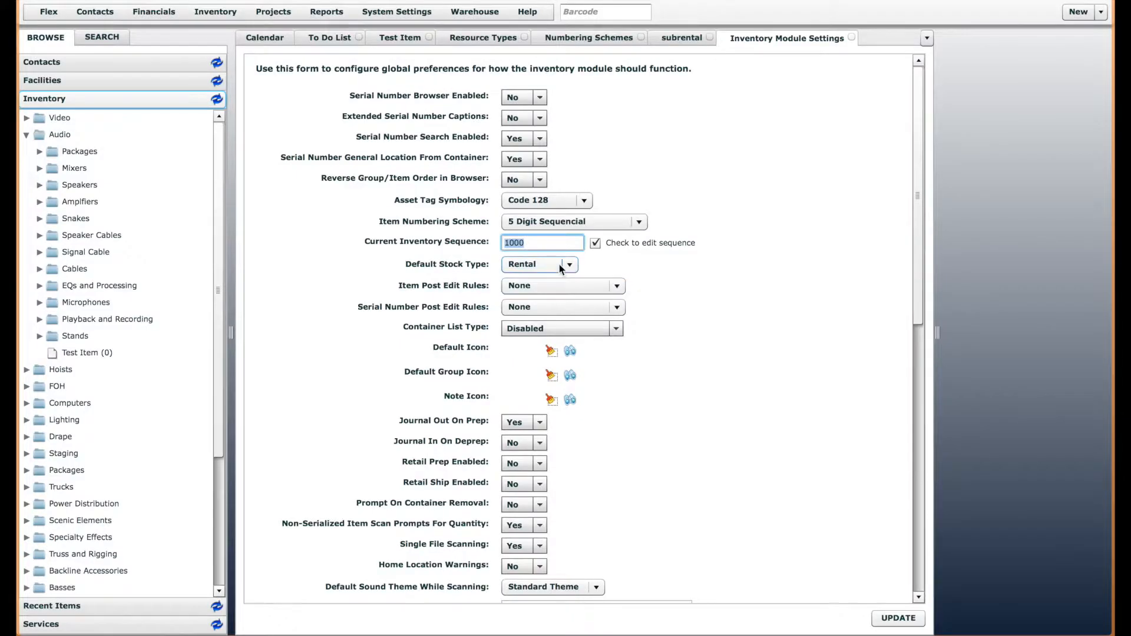
Step: Update the inventory module settings with the sequence at 1000 and go back to Test Item's serial numbers
left_click(898, 618)
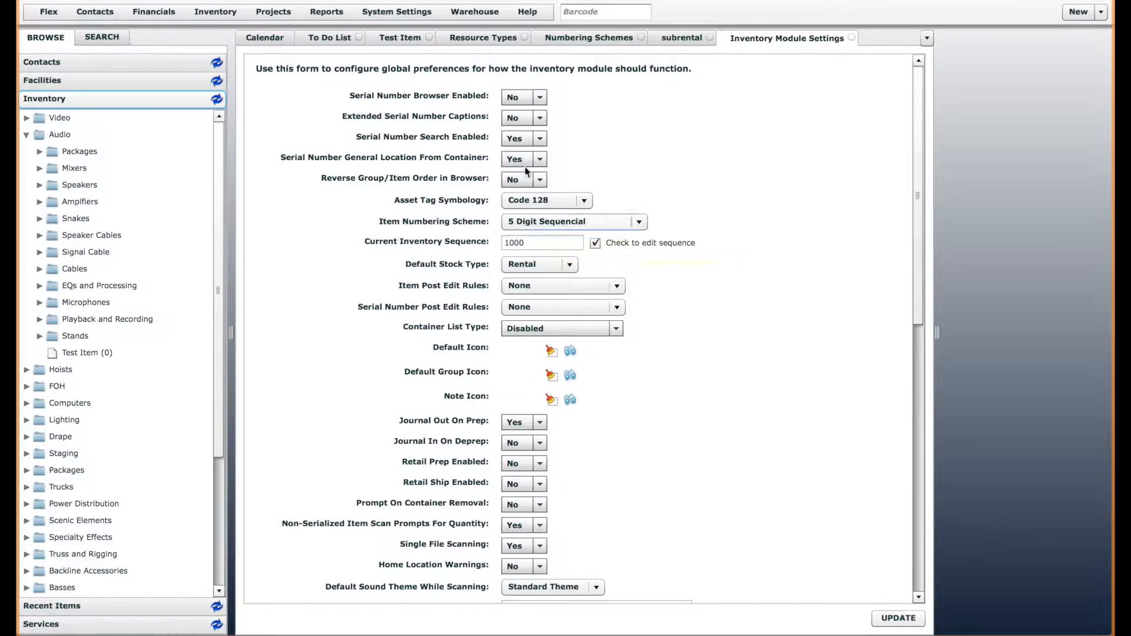
left_click(472, 39)
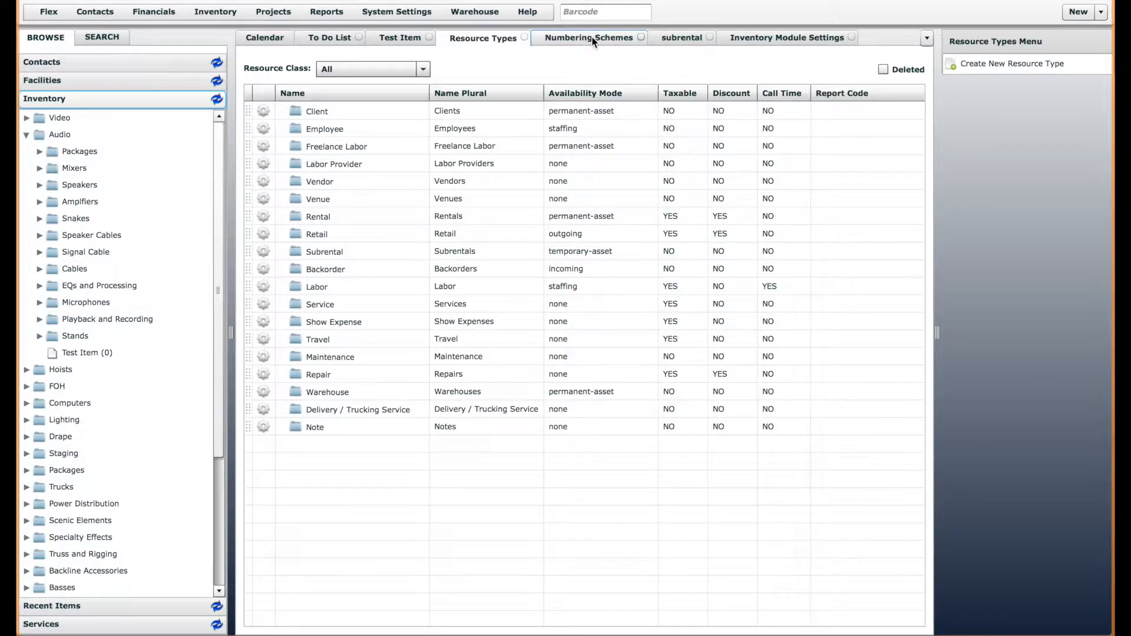
left_click(400, 38)
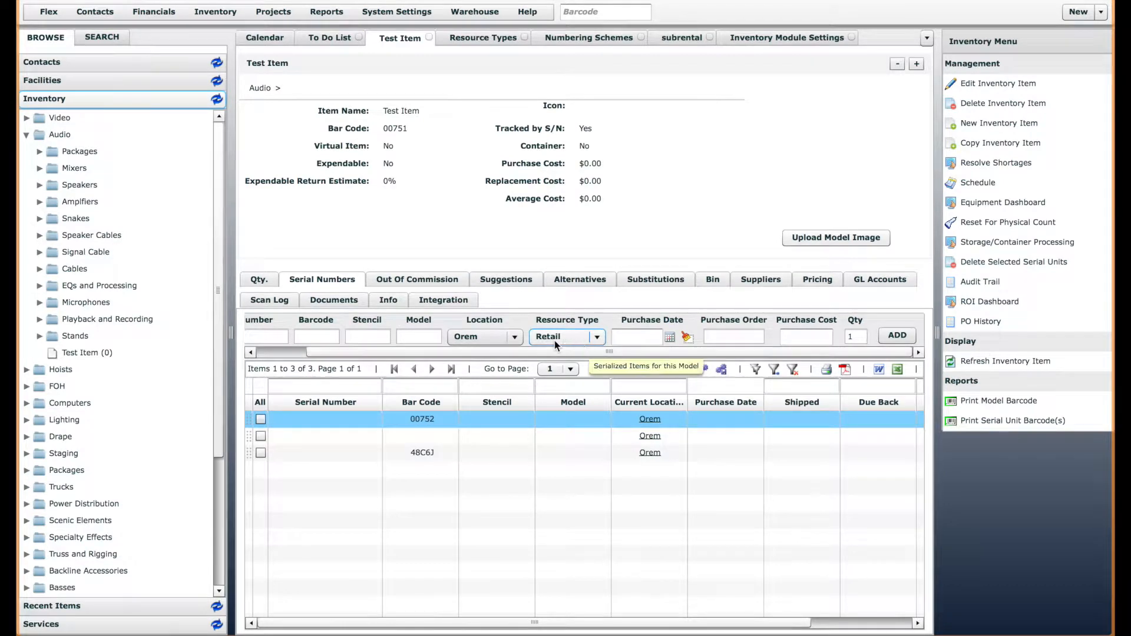
Step: Add one Retail and one Subrental serial unit to Test Item at Orem, and select the new Subrental unit
left_click(896, 335)
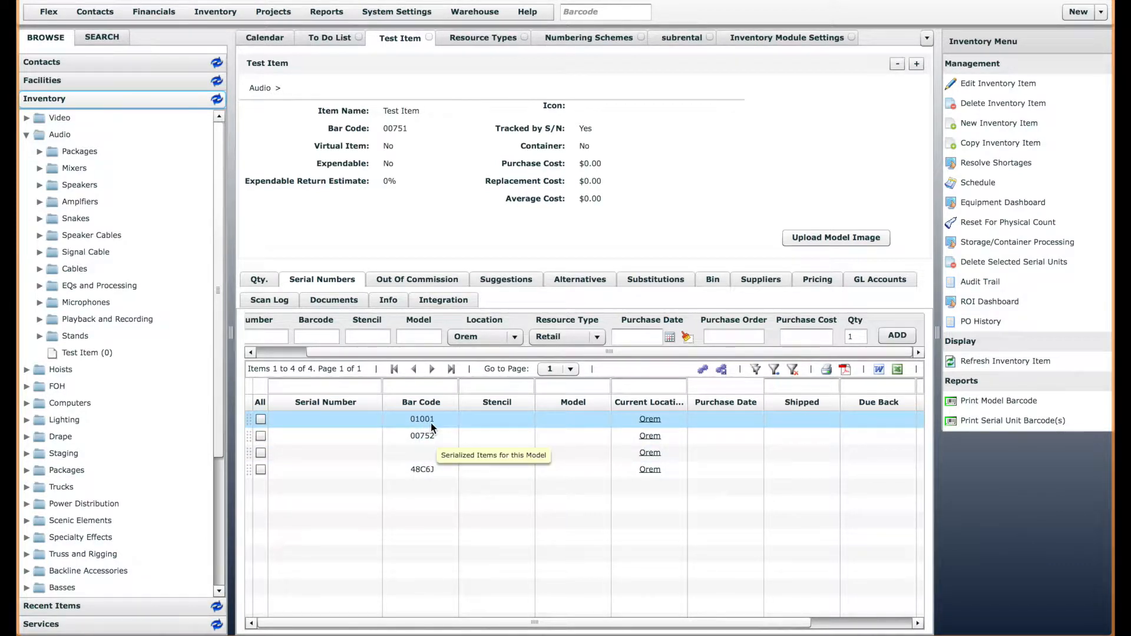
left_click(586, 343)
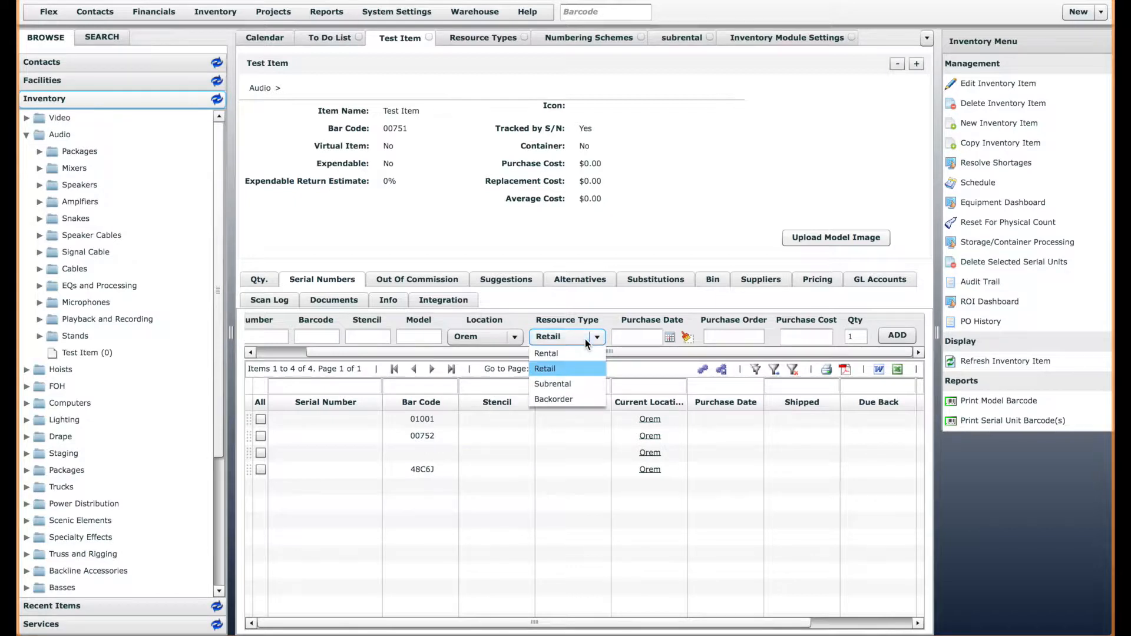
left_click(575, 386)
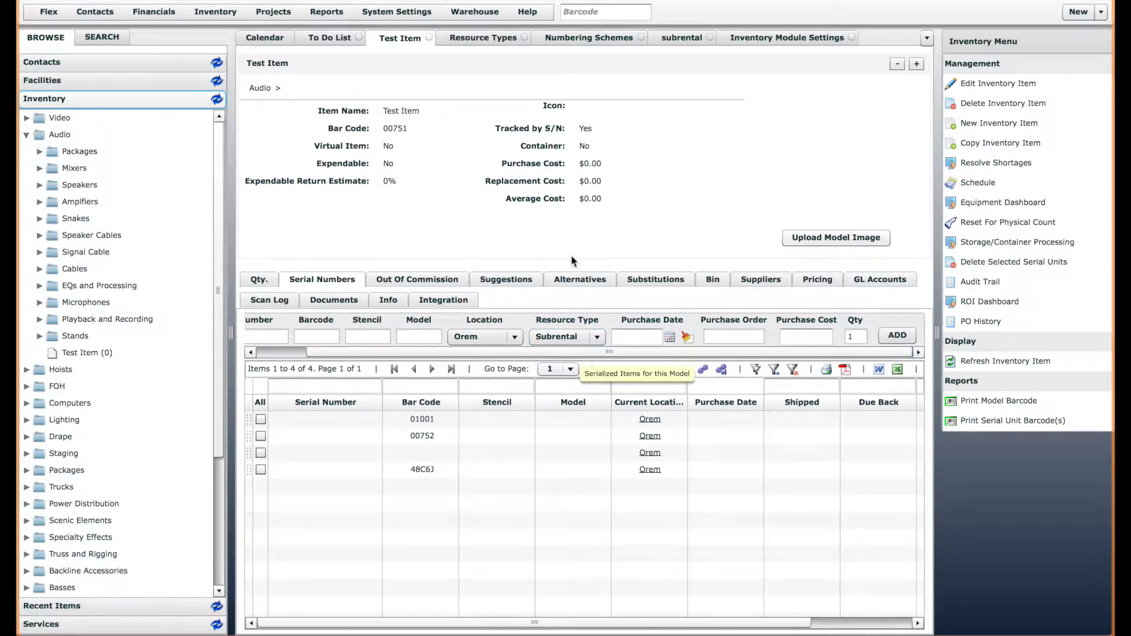
left_click(475, 12)
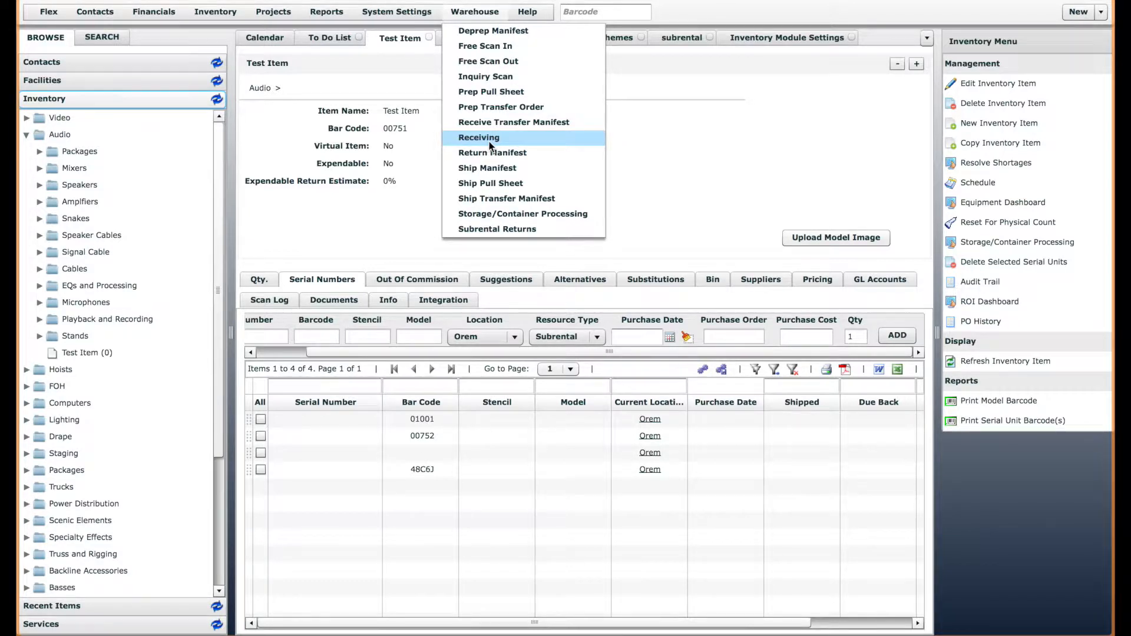
left_click(680, 142)
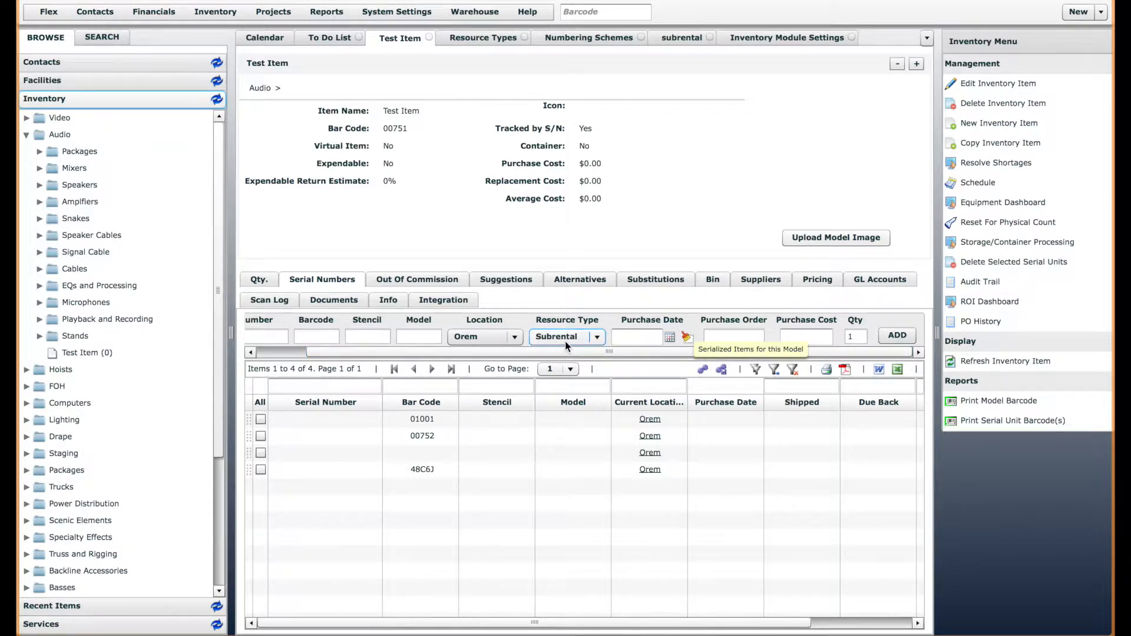
left_click(898, 335)
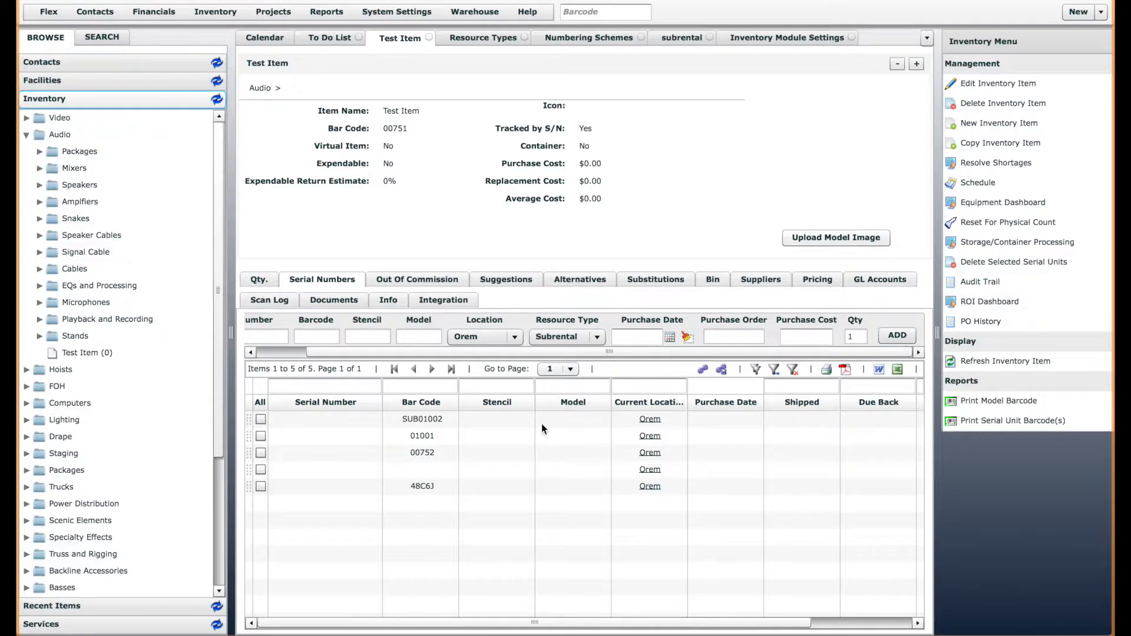
left_click(415, 426)
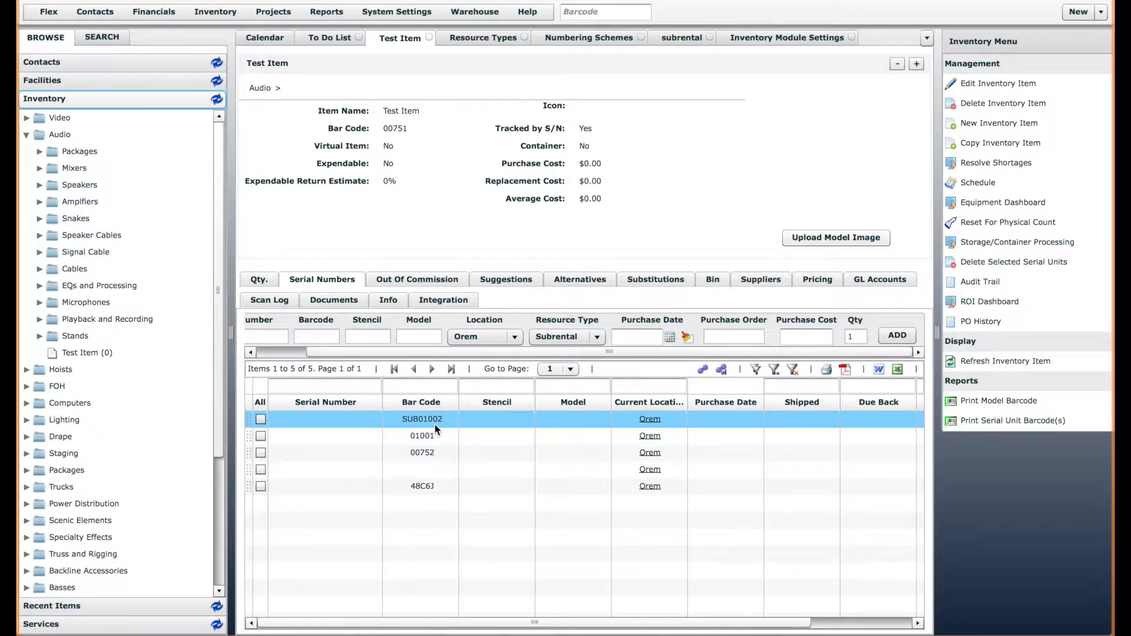
left_click_drag(460, 353, 413, 352)
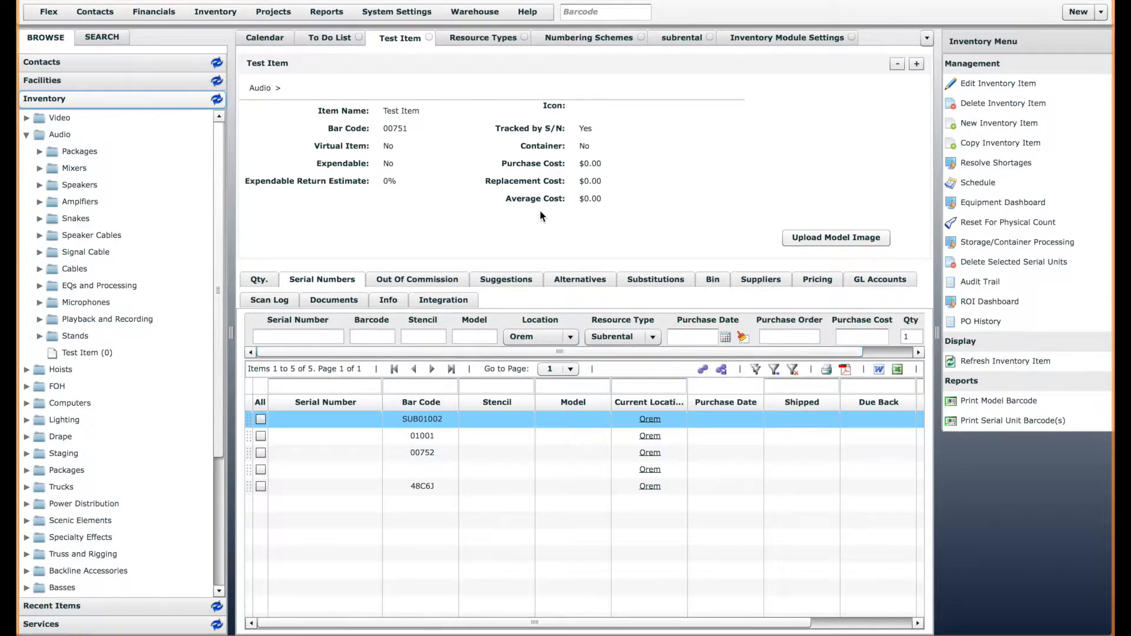
Step: Open the subrental numbering scheme from the schemes list and compare its custom prefix with the current sequence in the inventory module settings
left_click(586, 42)
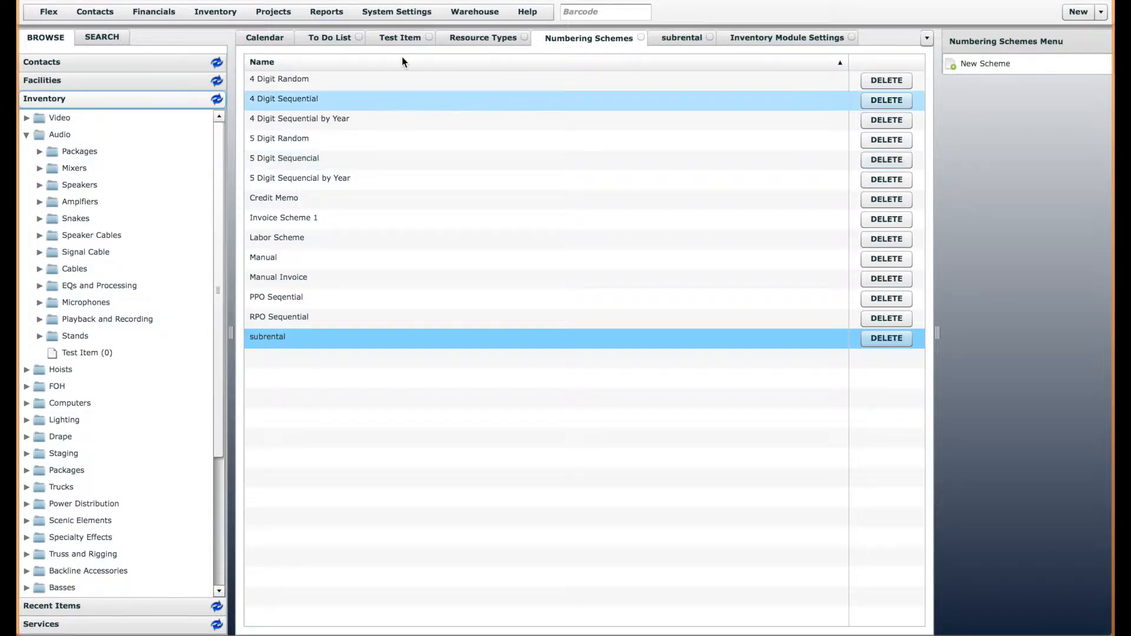
left_click(397, 13)
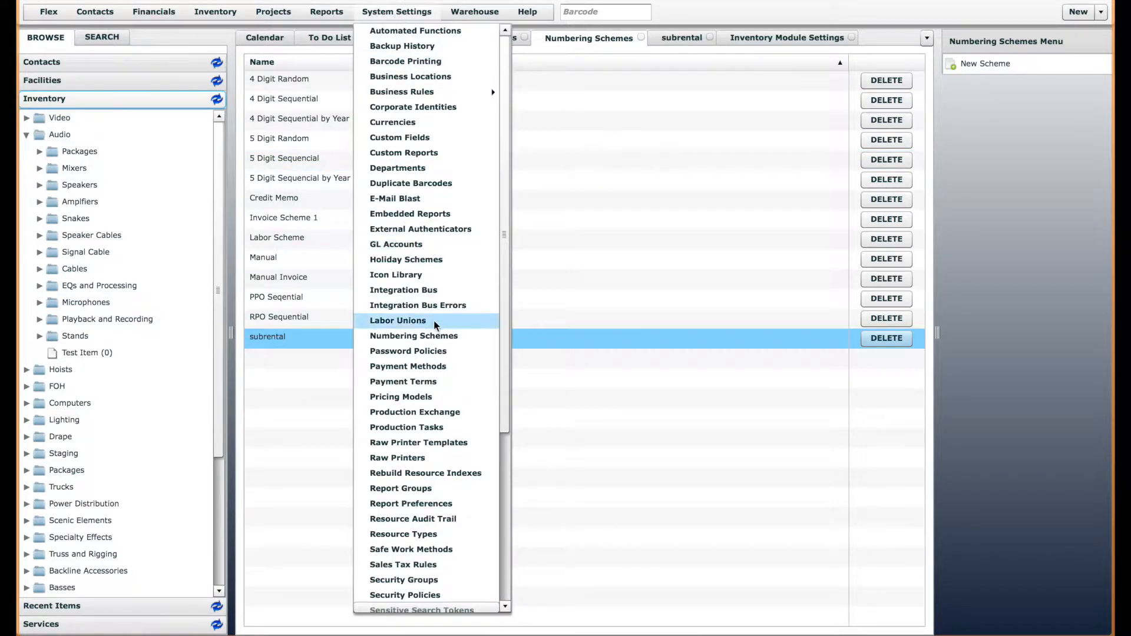
left_click(436, 338)
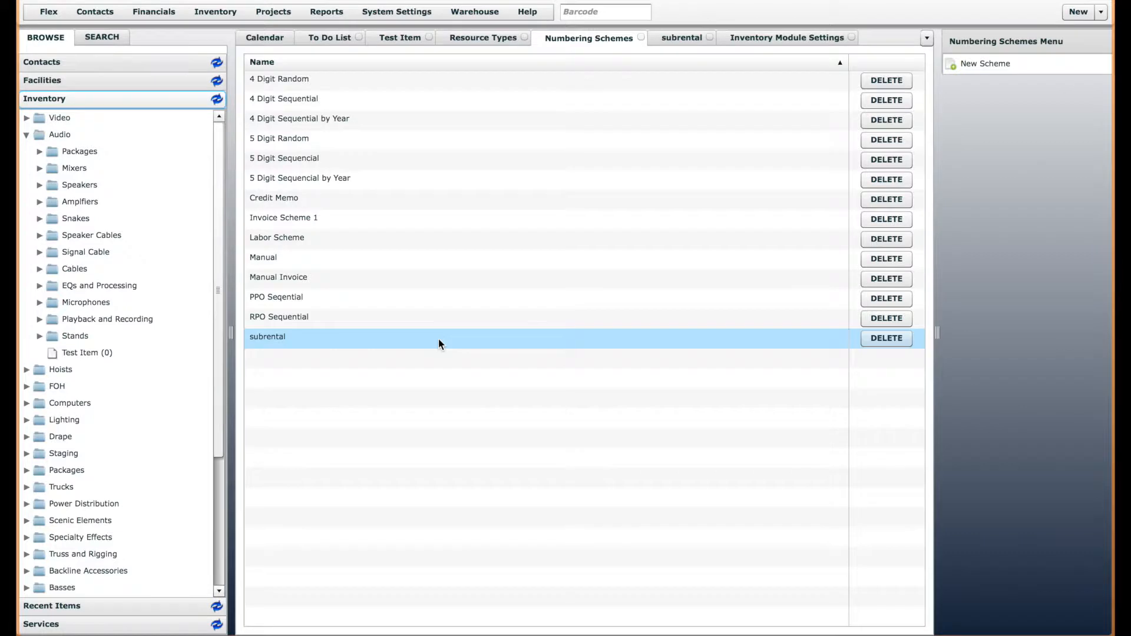
left_click(290, 376)
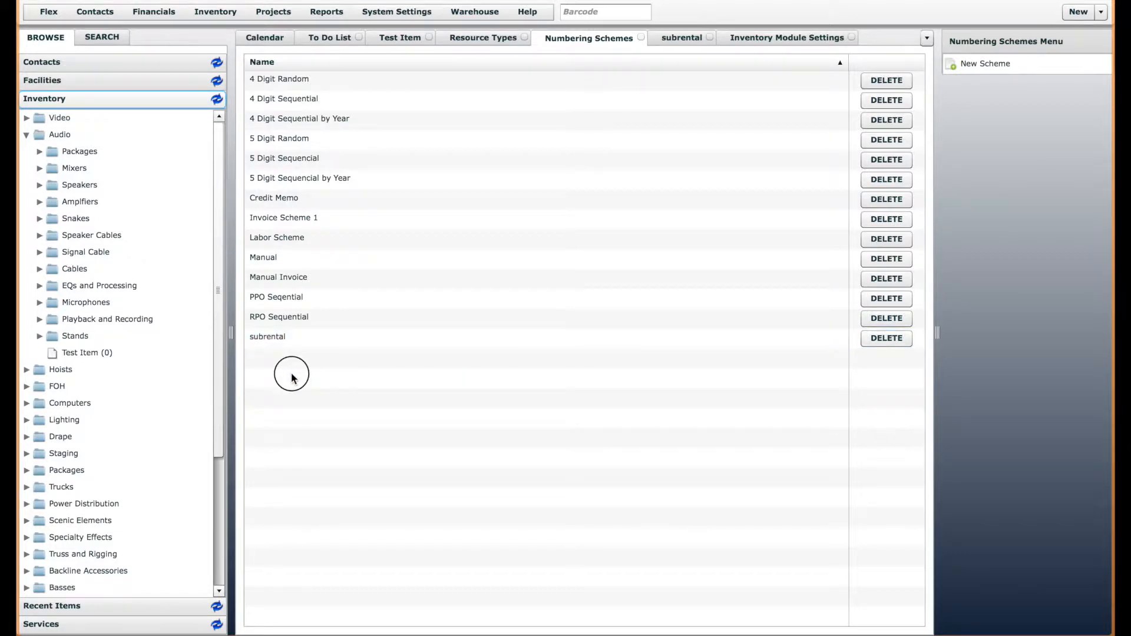
double_click(274, 339)
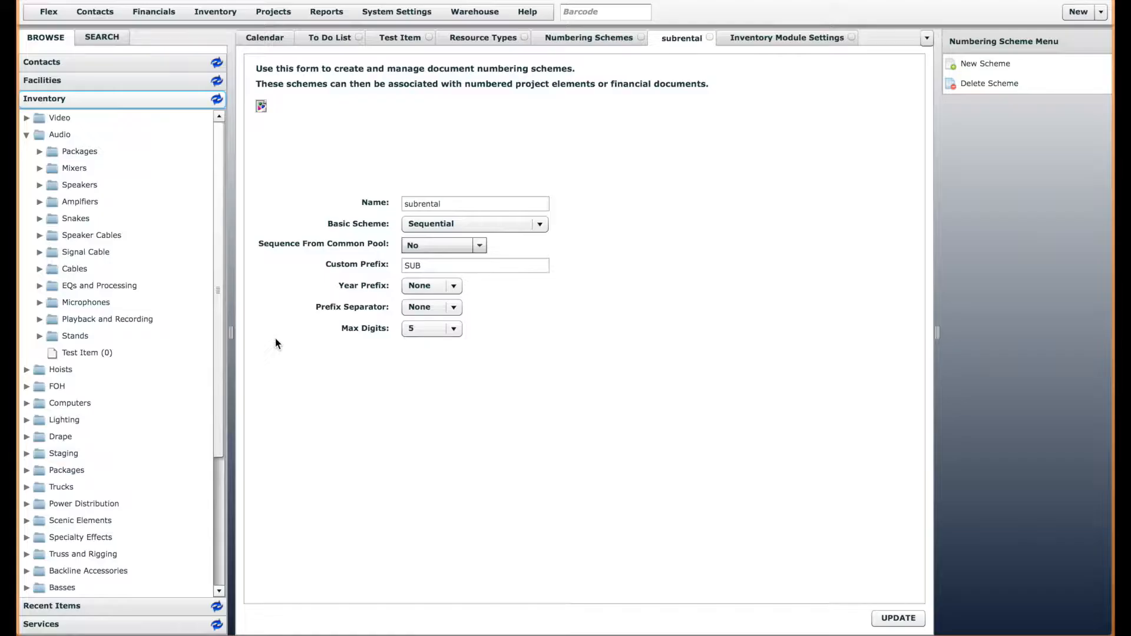
left_click(475, 265)
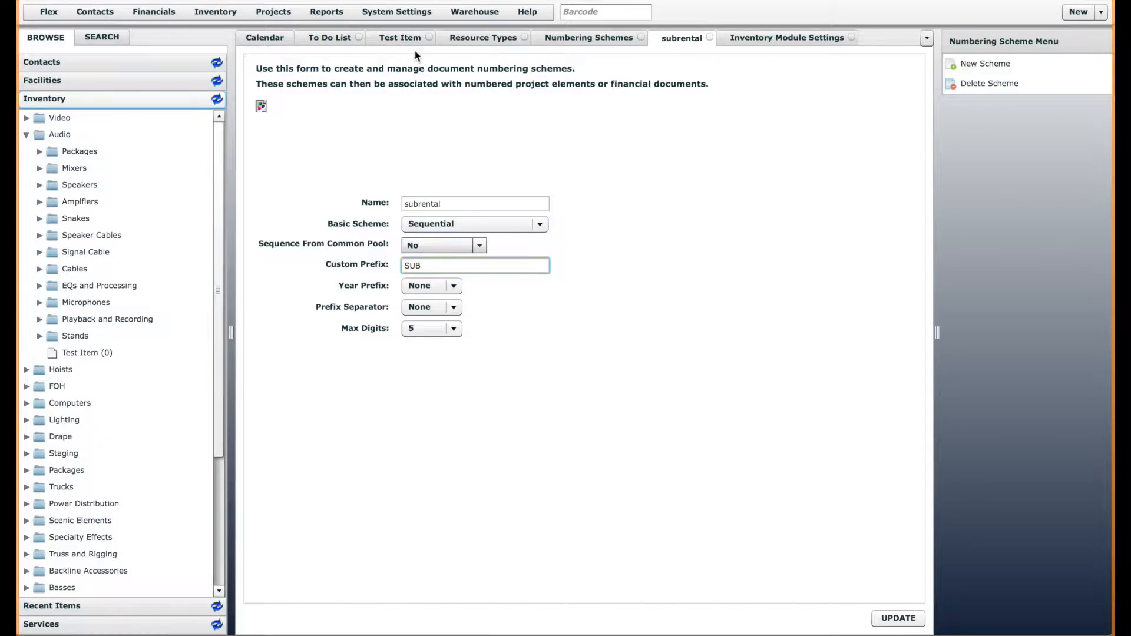
left_click(759, 36)
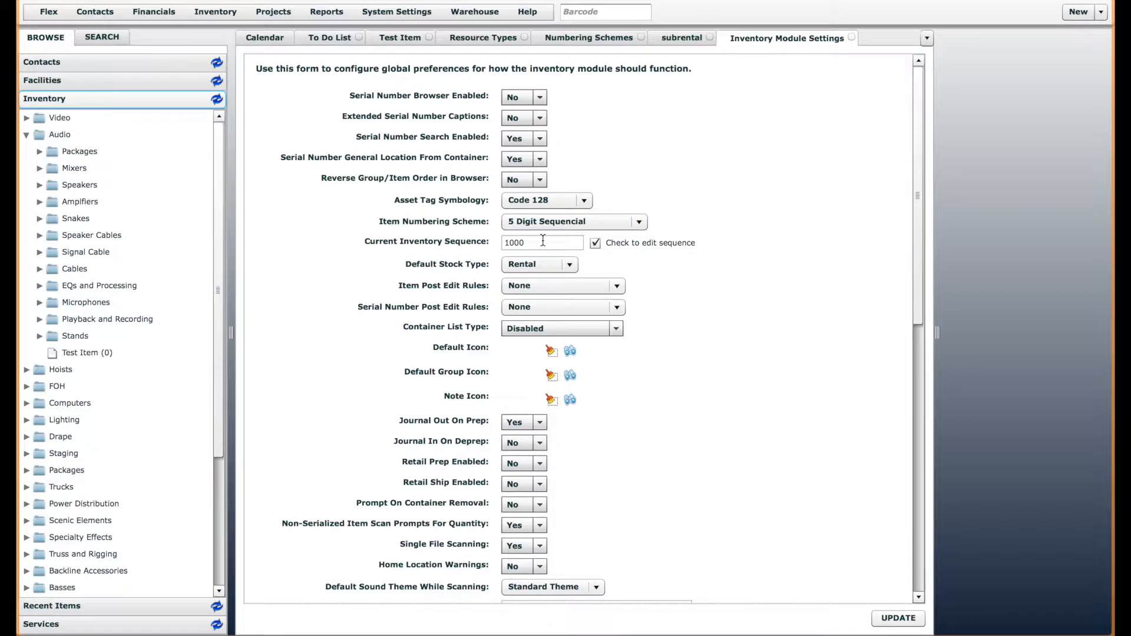
left_click(682, 37)
Step: Try appending RENTAL to the subrental scheme's custom prefix and remove it again
left_click(436, 265)
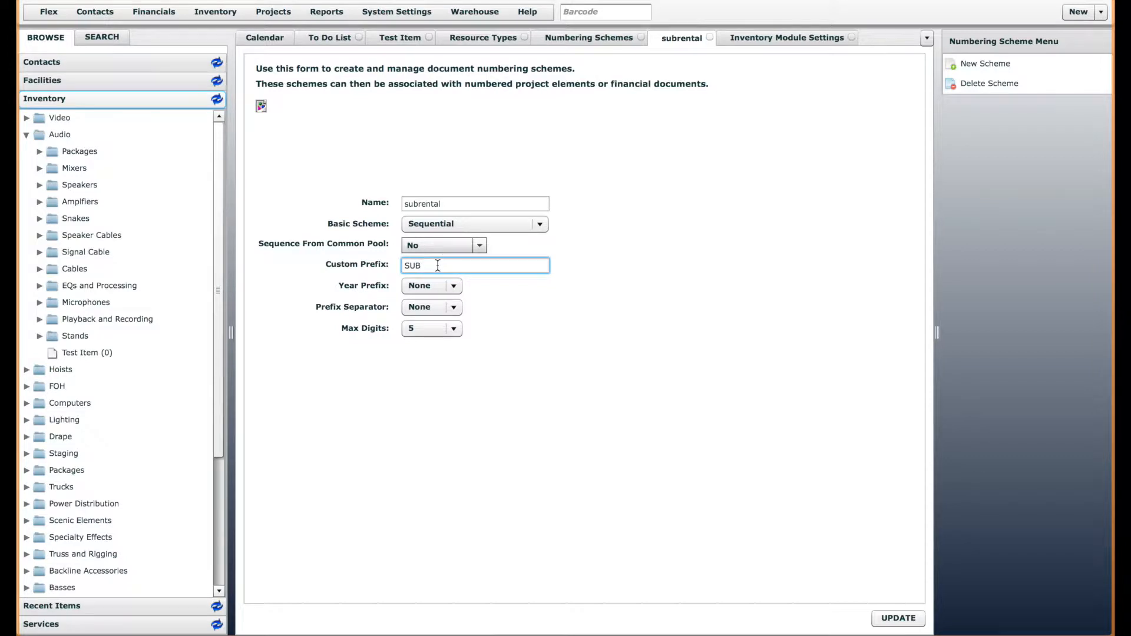
type("RENTAL")
key("BackSpace")
key("BackSpace")
key("BackSpace")
key("BackSpace")
key("BackSpace")
key("BackSpace")
Step: Set the subrental scheme's prefix separator to a hyphen, check the existing Subrental barcode on Test Item, and update the scheme
left_click(451, 309)
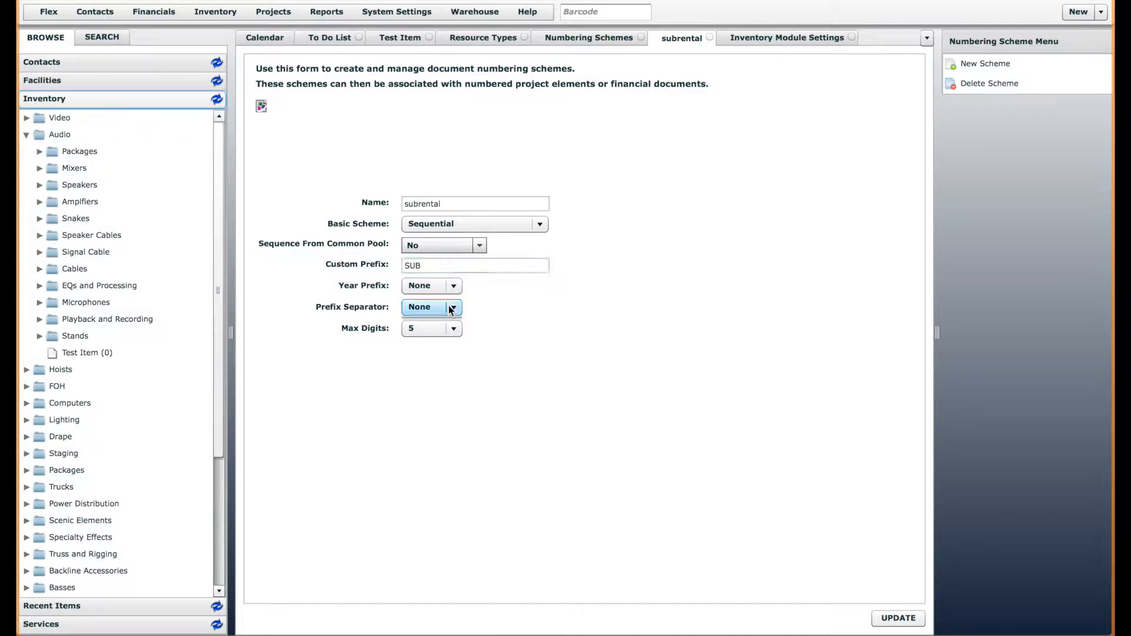
left_click(416, 340)
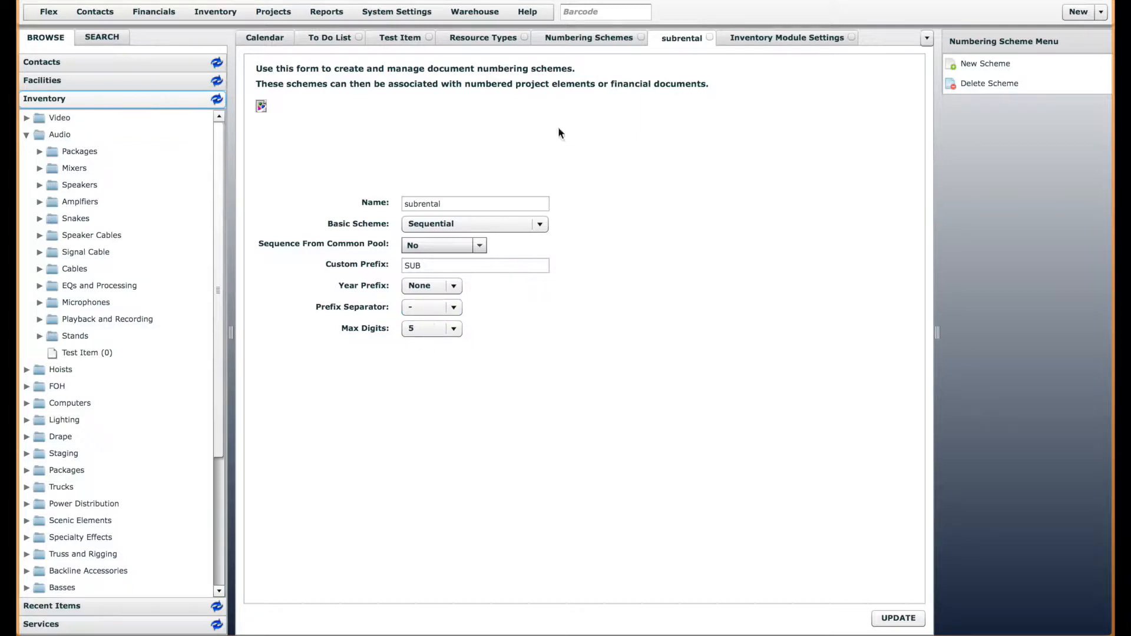
left_click(404, 37)
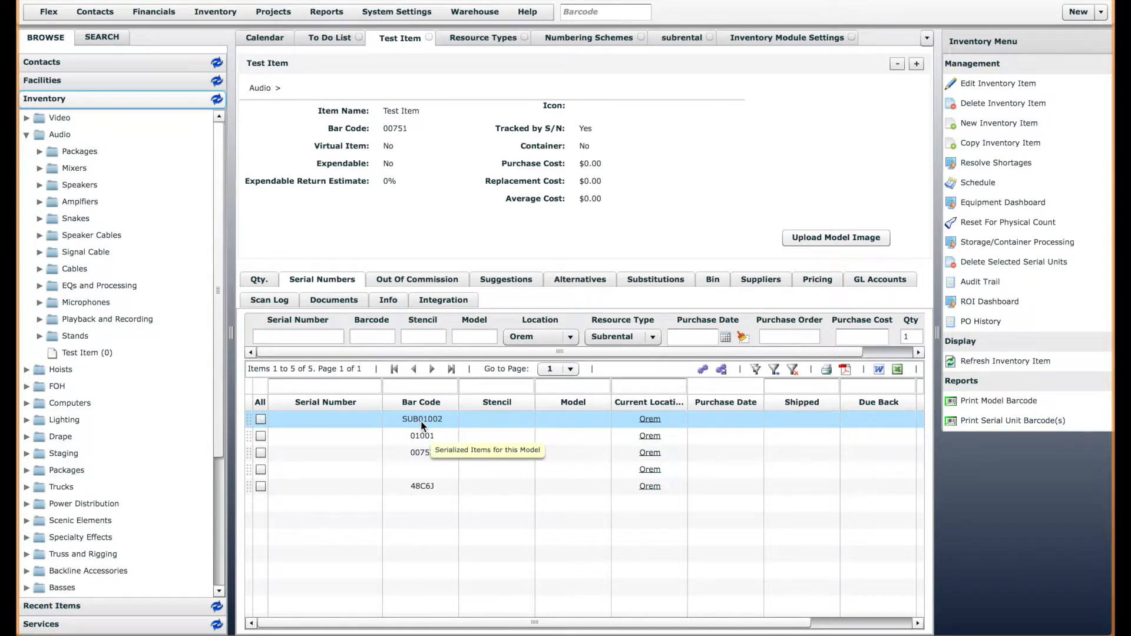
left_click(670, 38)
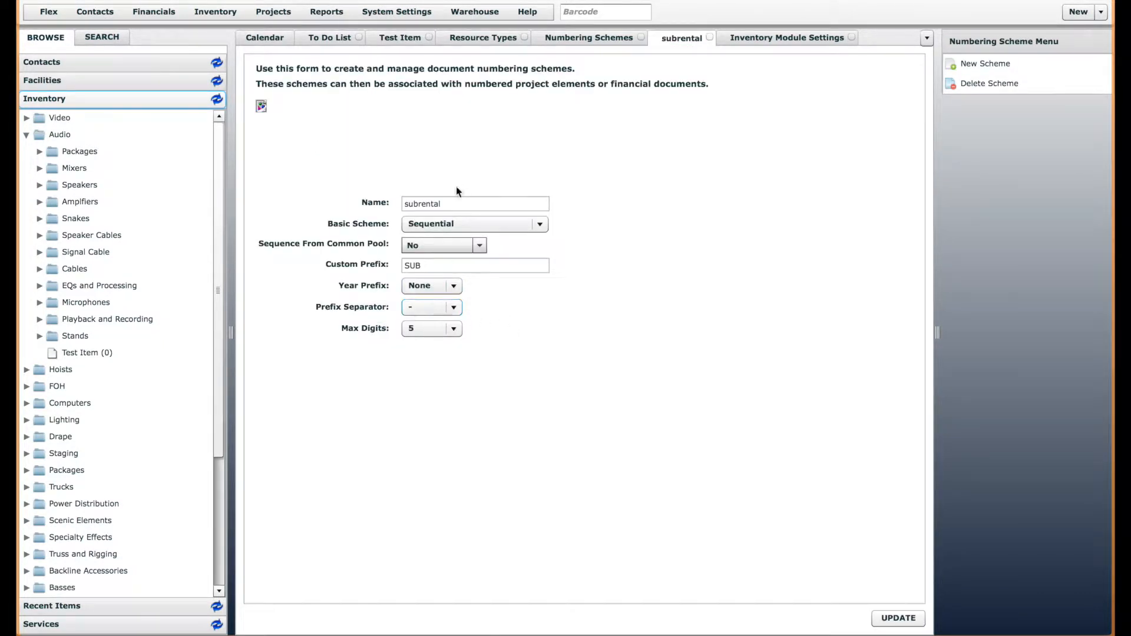
left_click(900, 619)
Step: Return to Test Item and add another Subrental serial unit to check the hyphenated barcode
left_click(401, 37)
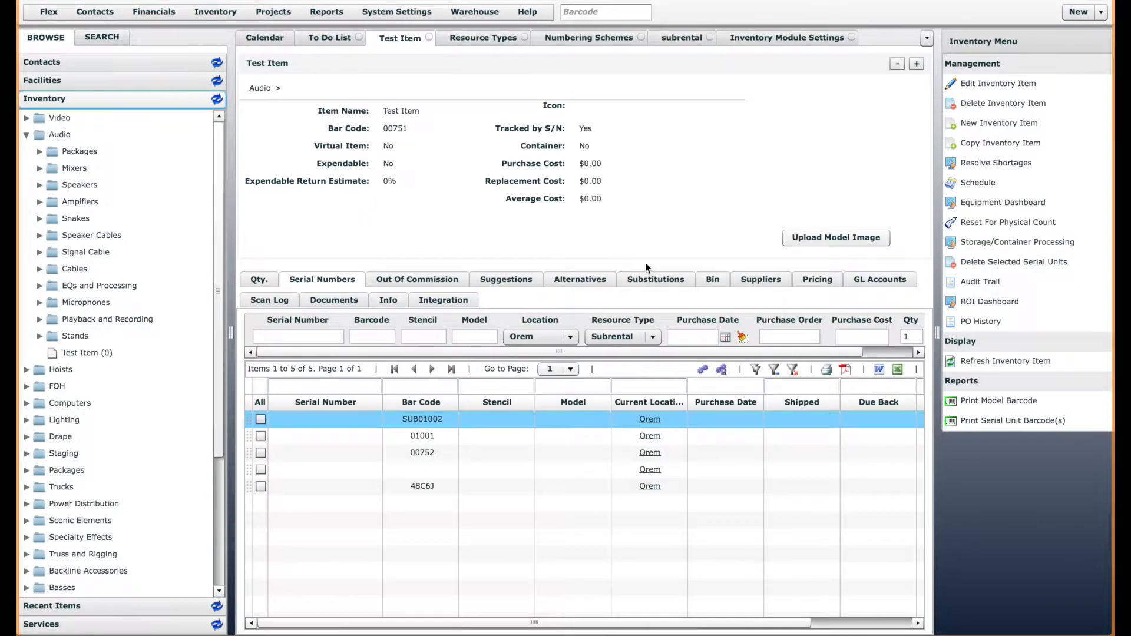
left_click_drag(803, 352, 880, 351)
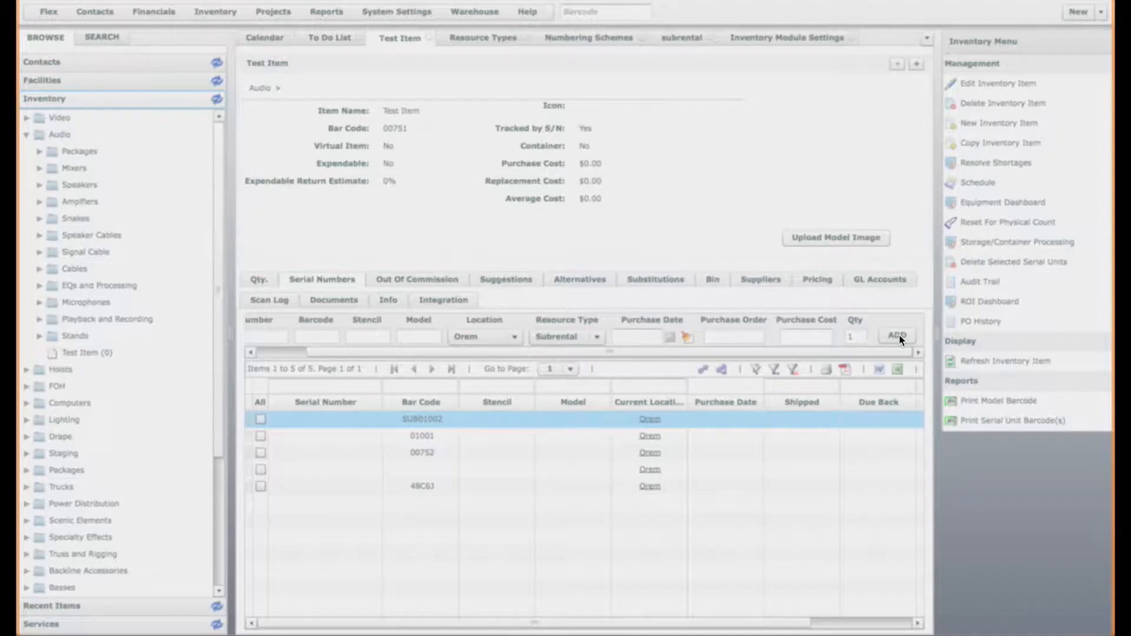
left_click(898, 335)
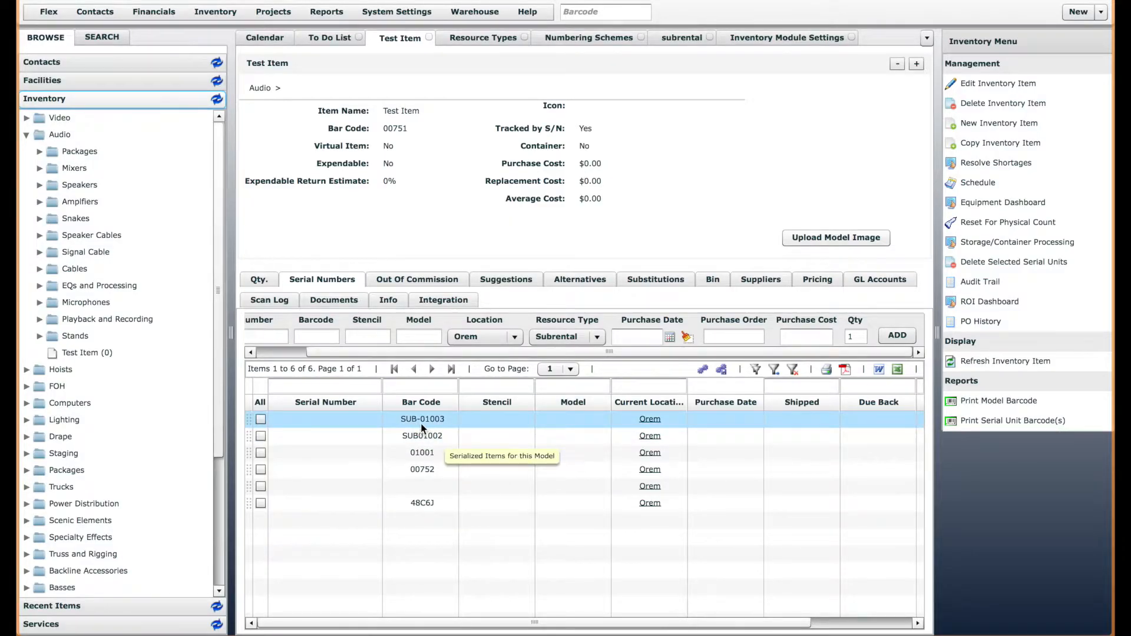
Step: Update the subrental scheme with Max Digits set to 7, and add another Subrental serial unit to Test Item
left_click(681, 38)
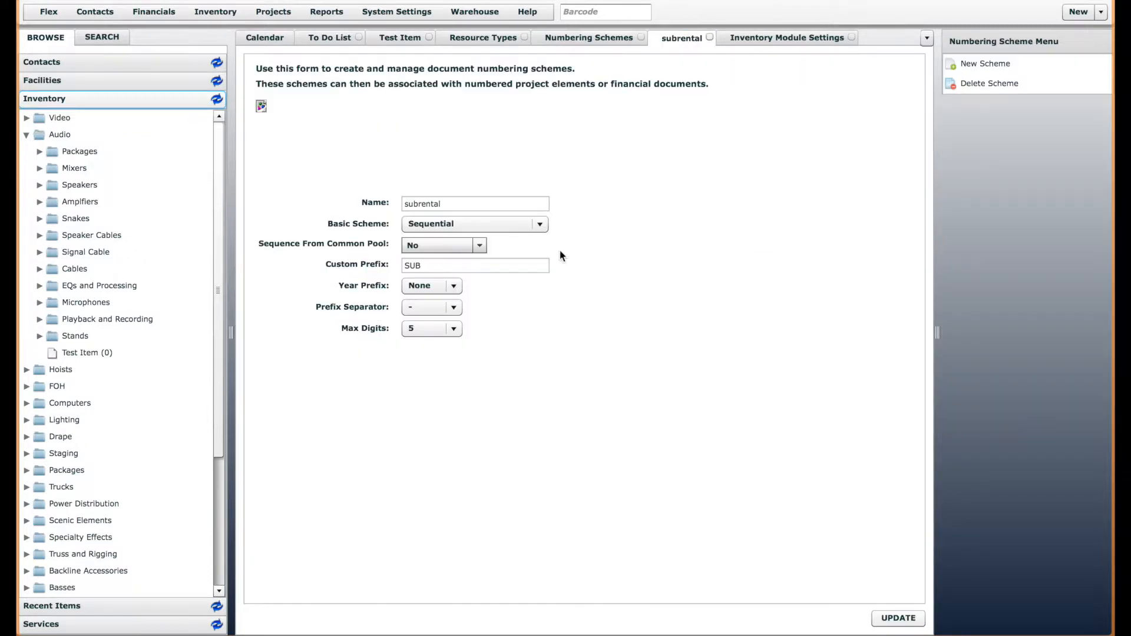
left_click(429, 329)
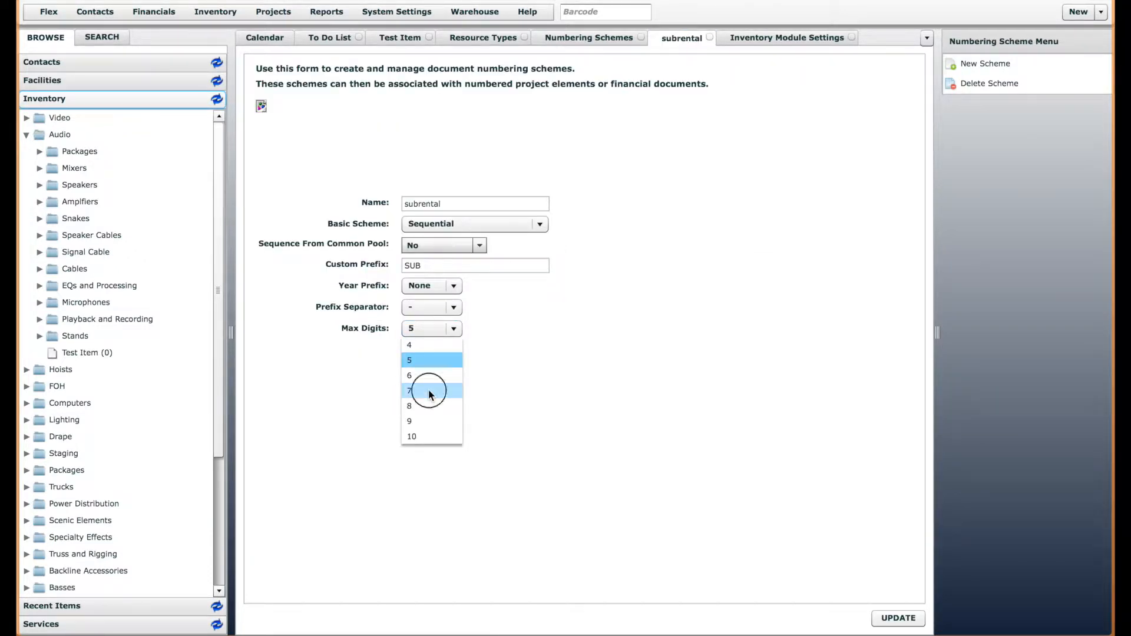
left_click(429, 392)
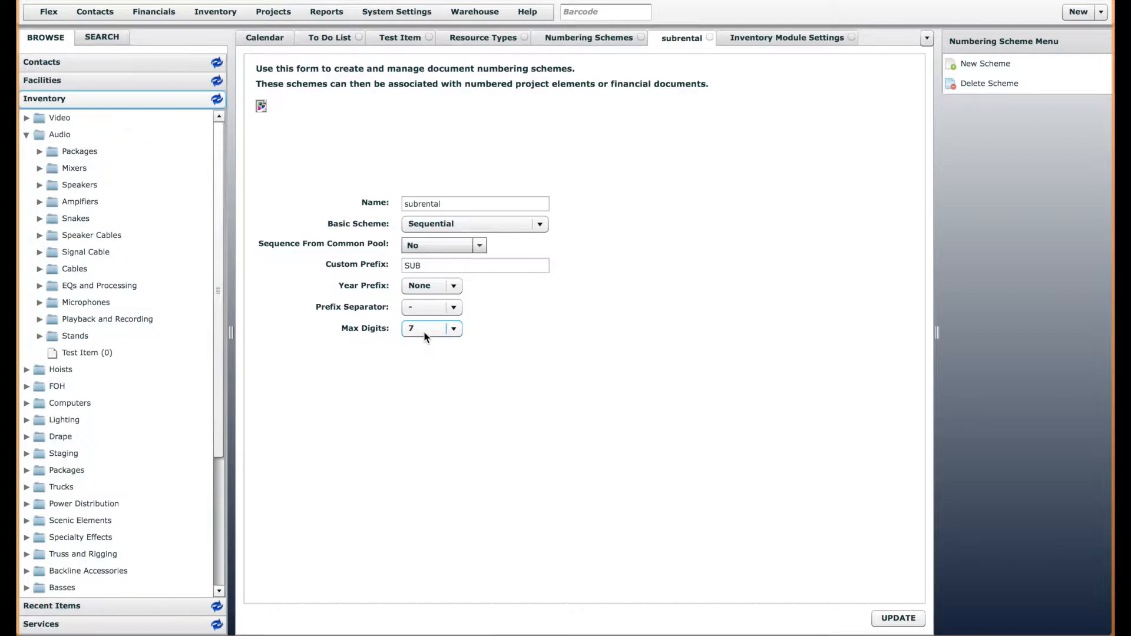
left_click(890, 619)
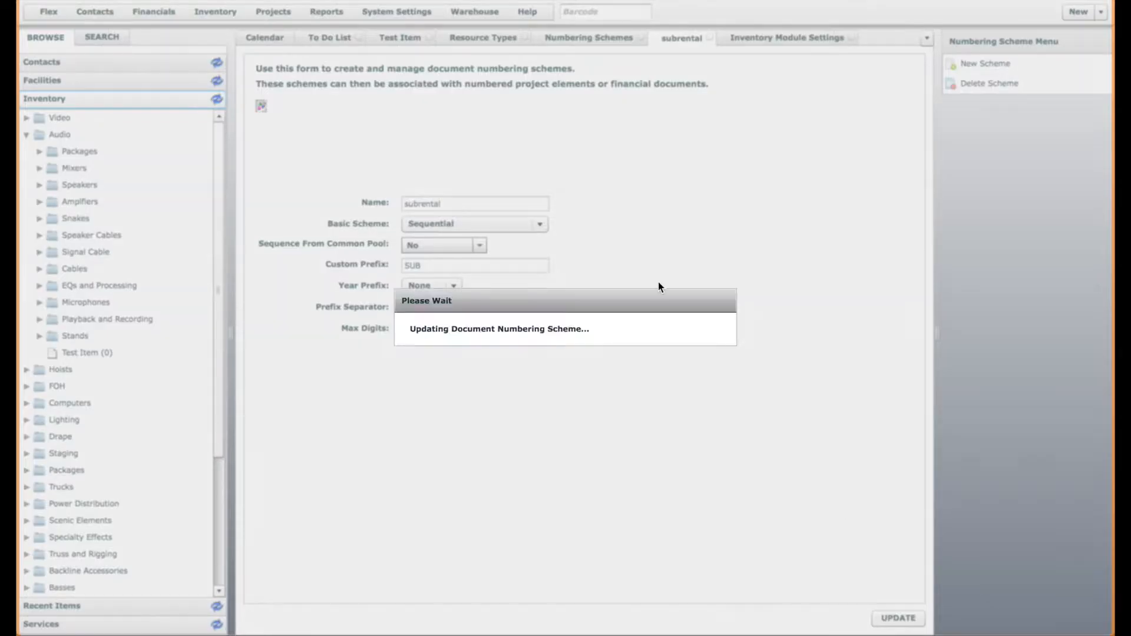
left_click(400, 37)
left_click(897, 336)
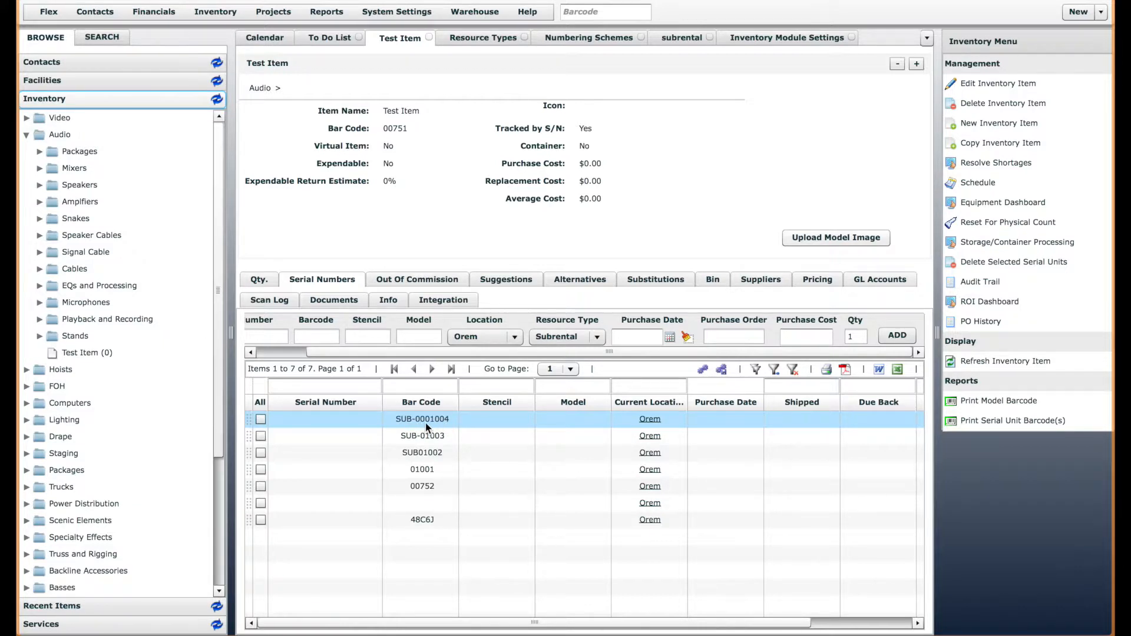
Step: Review the 5 Digit Sequencial scheme's settings, close it, and return to the list of numbering schemes
left_click(682, 38)
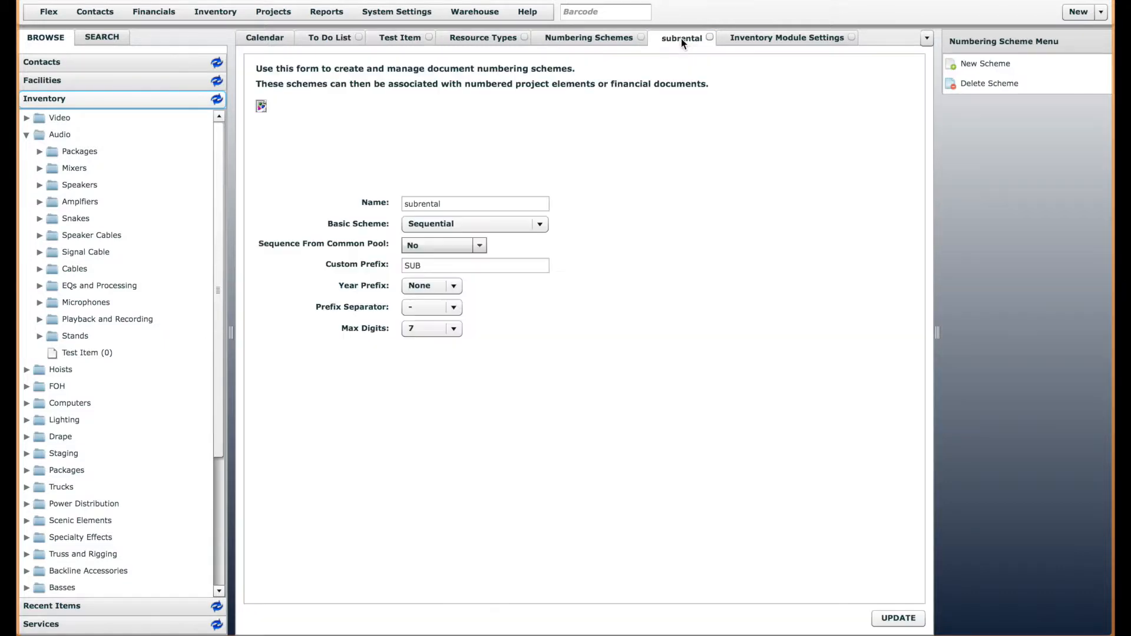
left_click(571, 36)
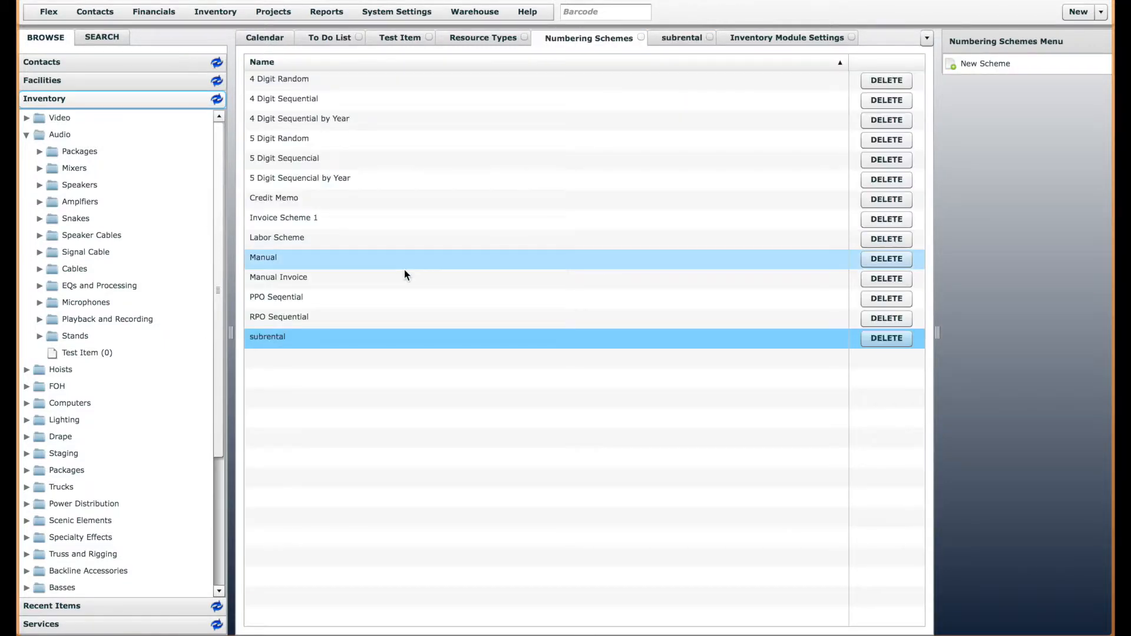
double_click(296, 157)
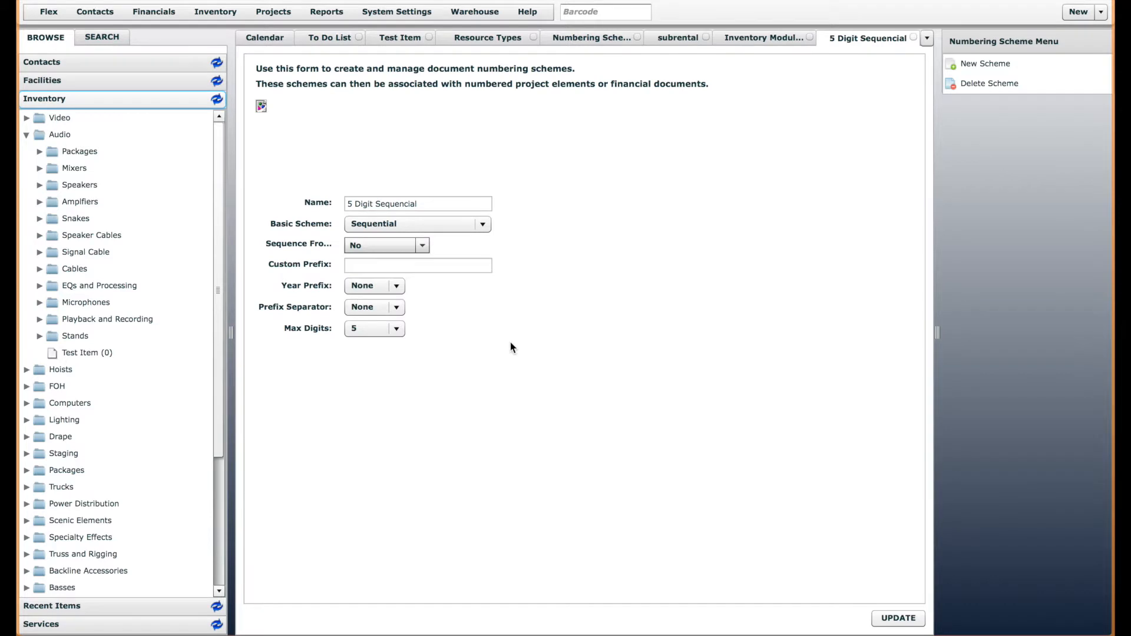
left_click(421, 200)
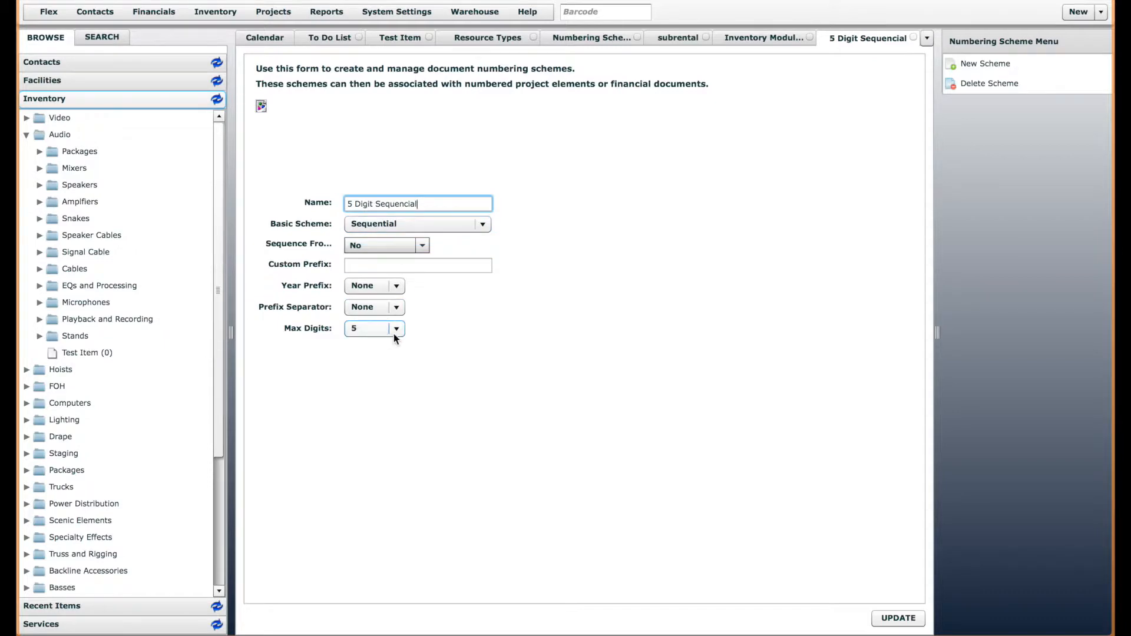
left_click(914, 38)
left_click(611, 38)
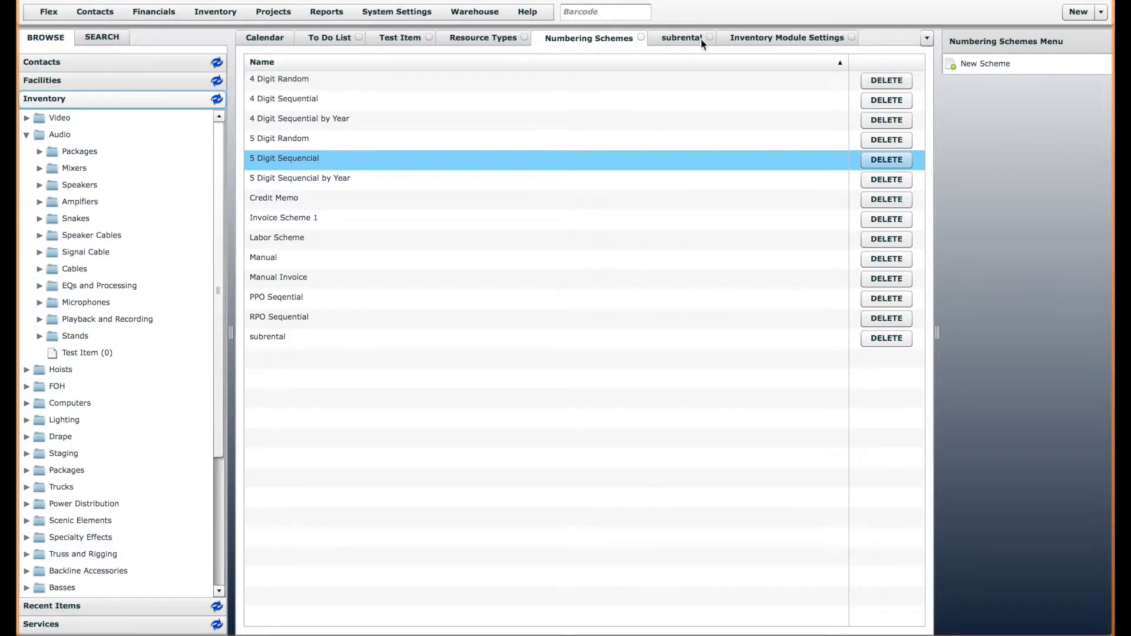
Step: Start a new numbering scheme named for the company, with the Sequential basic scheme and Sequence From Common Pool left at No
left_click(988, 63)
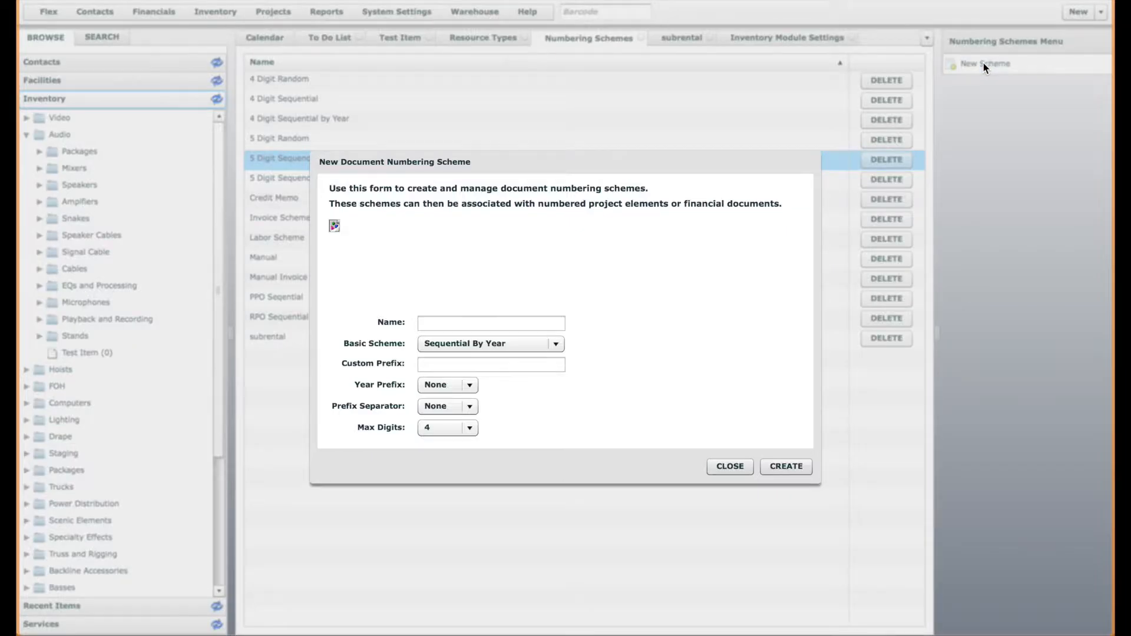
left_click(533, 322)
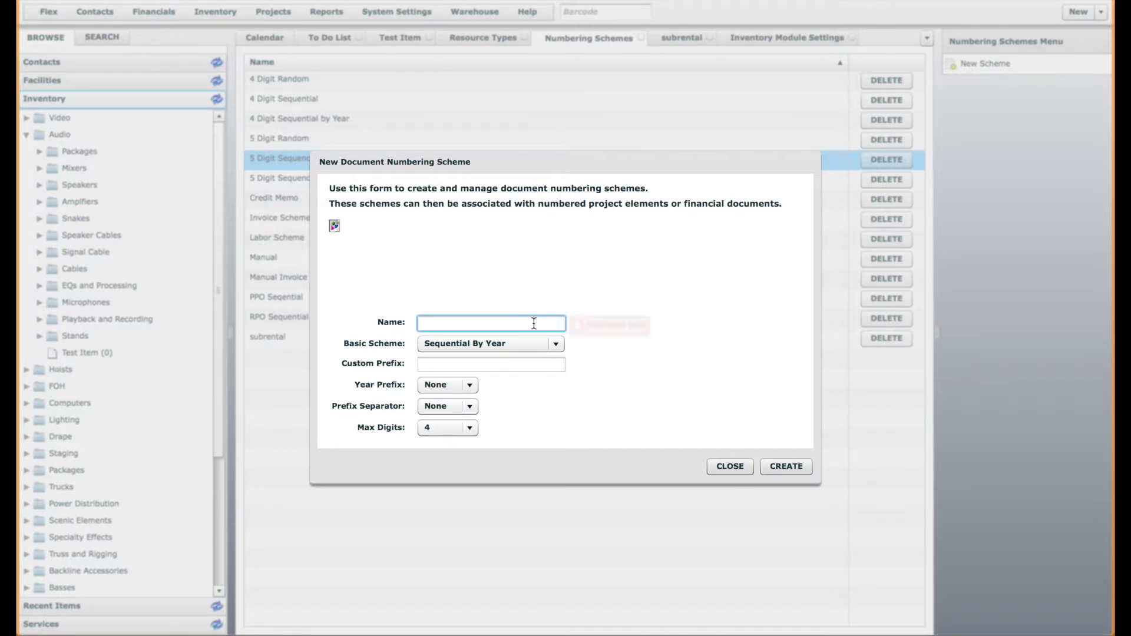
left_click(532, 324)
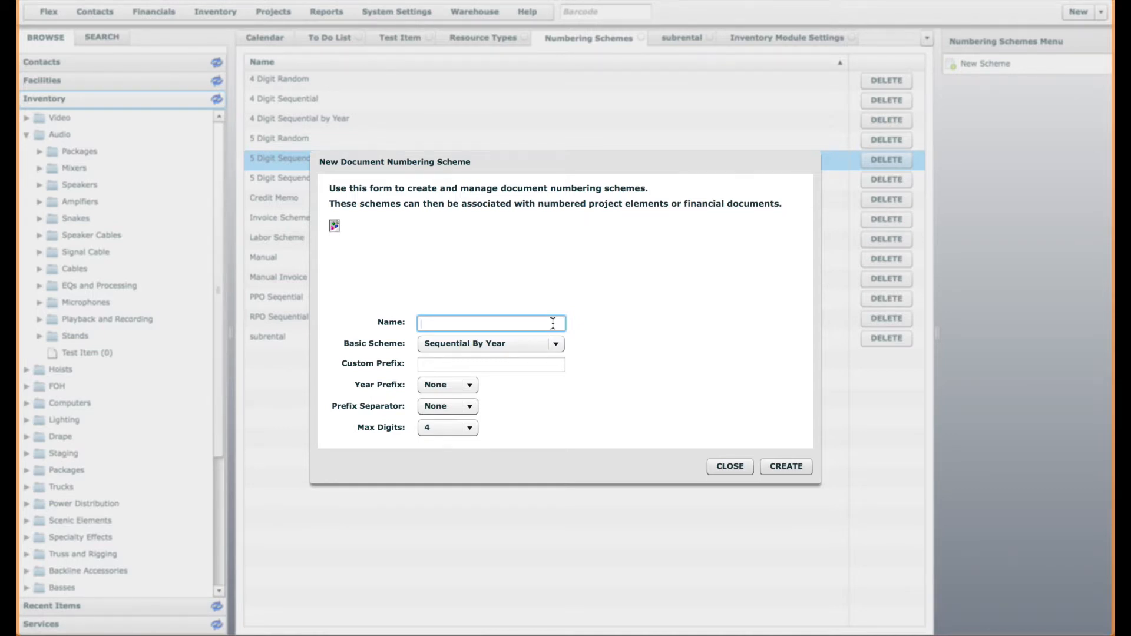
type("Branden's Company")
left_click(528, 344)
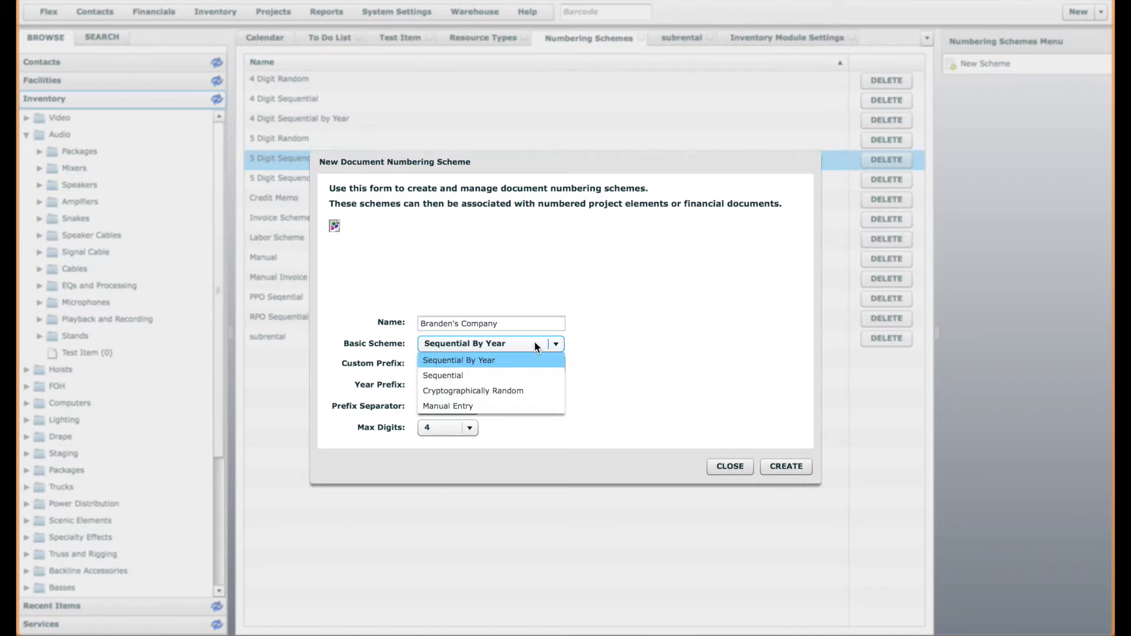
left_click(473, 375)
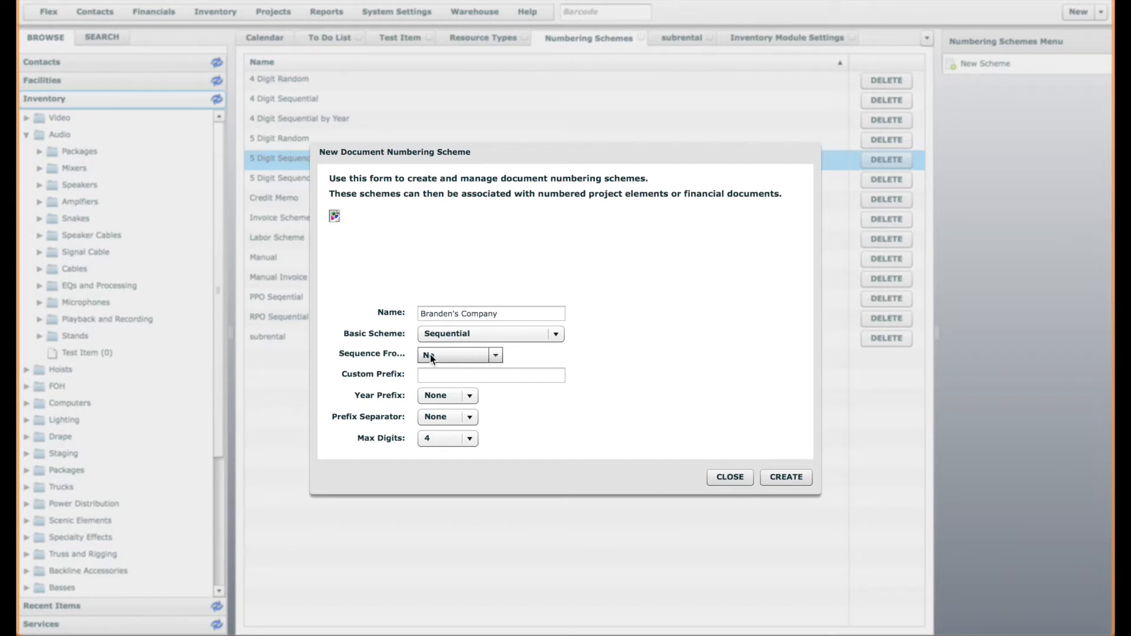
left_click(454, 356)
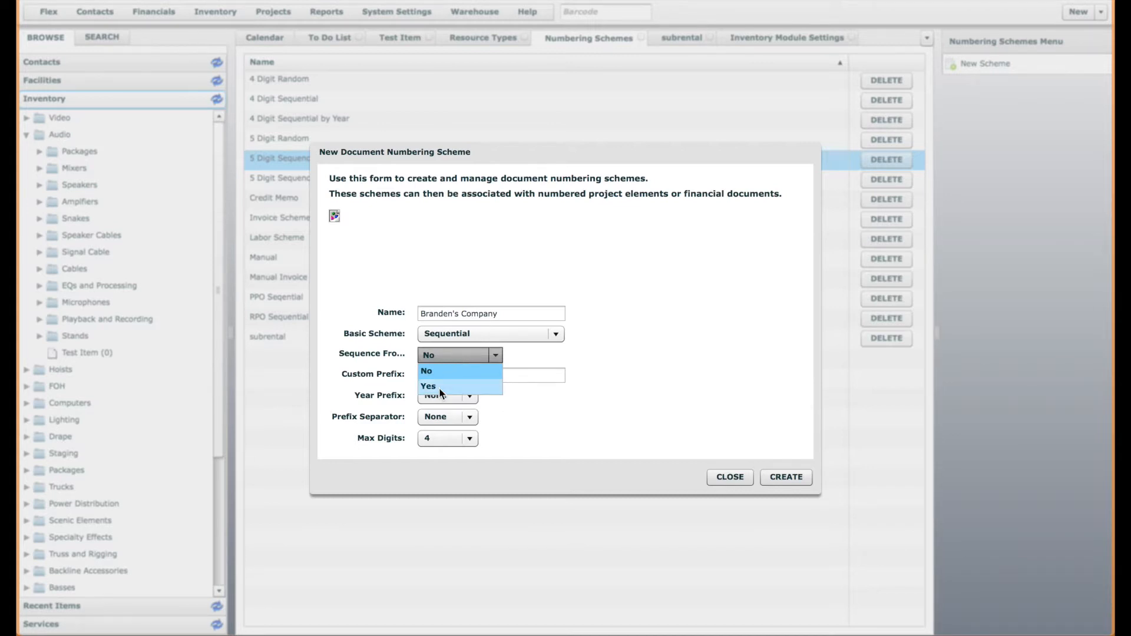
left_click(373, 357)
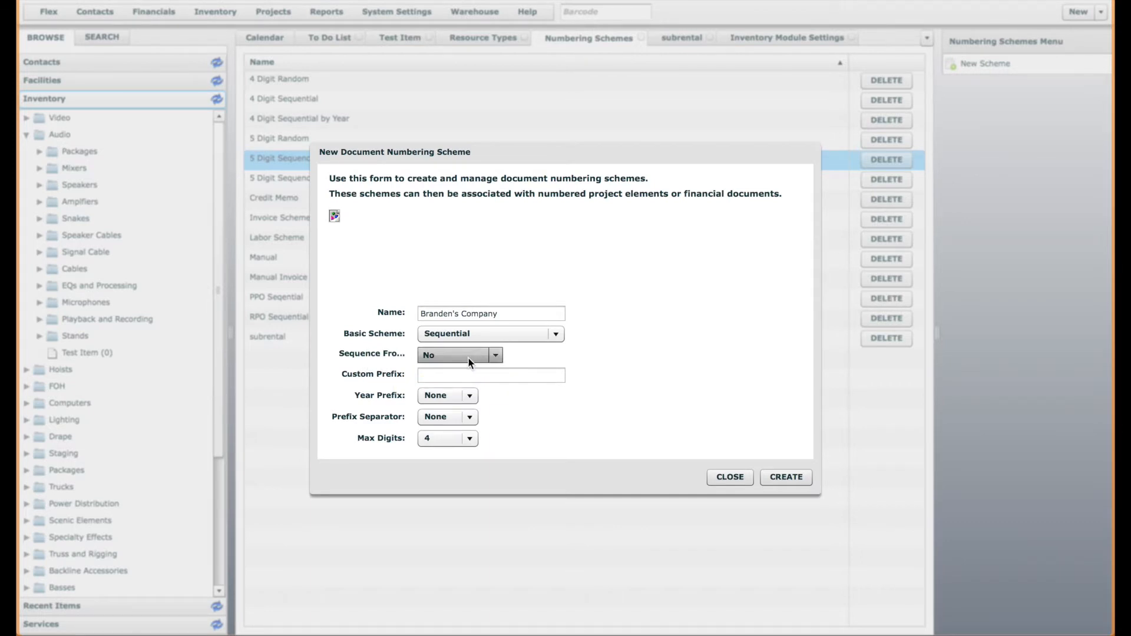
Step: Give the new scheme the custom prefix BR, a hyphen as prefix separator and 6 max digits, and create it
left_click(456, 375)
type("BR")
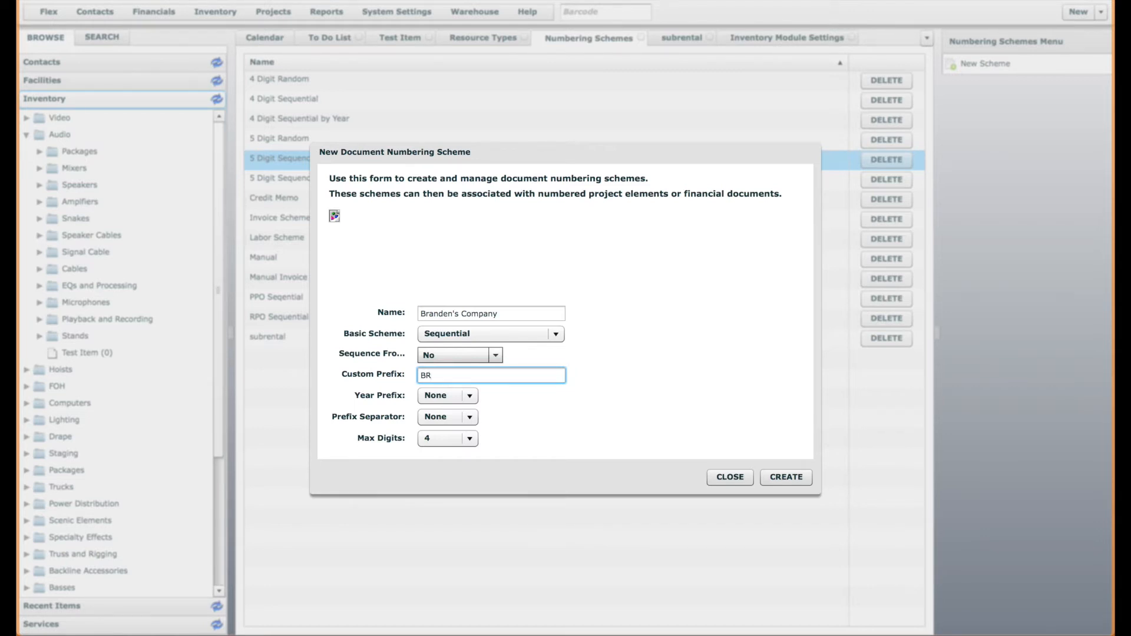
left_click(467, 417)
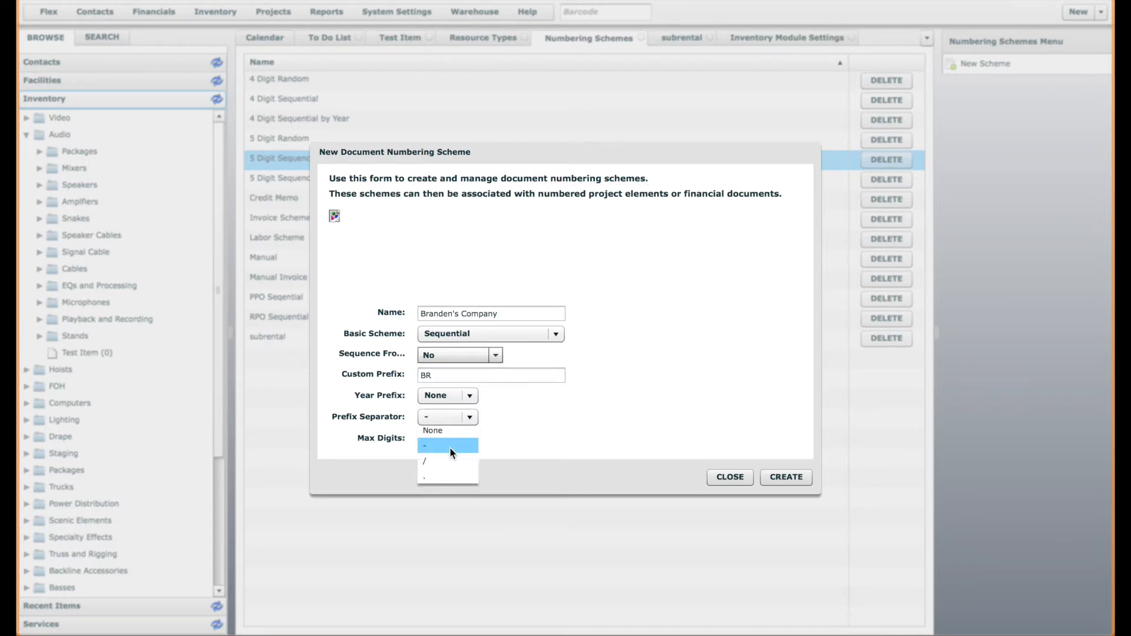
left_click(450, 447)
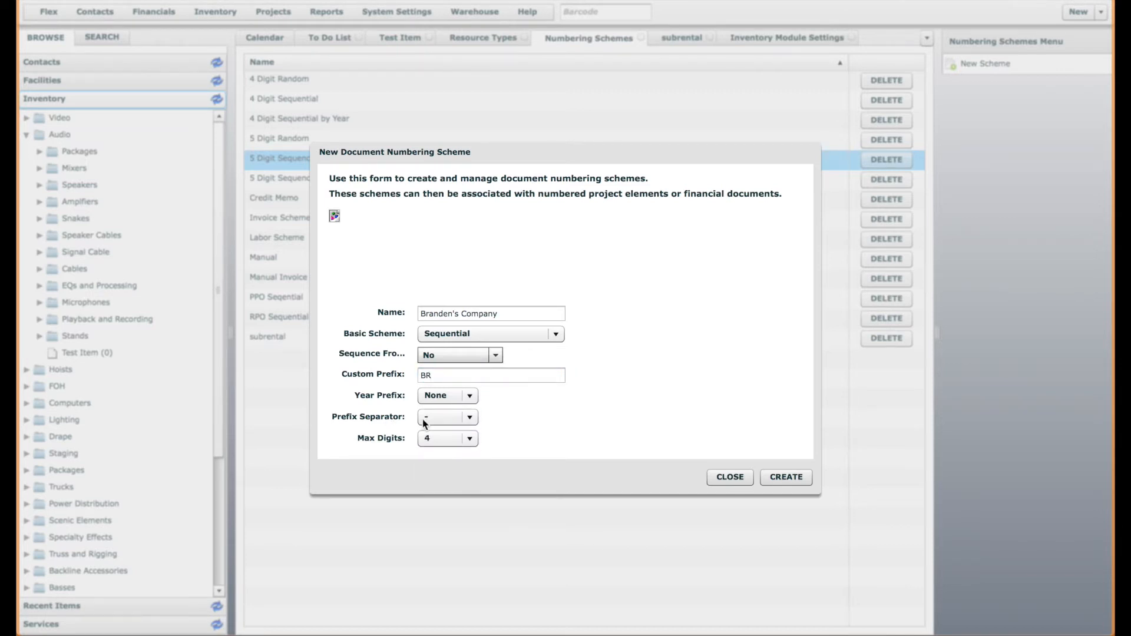
left_click(458, 437)
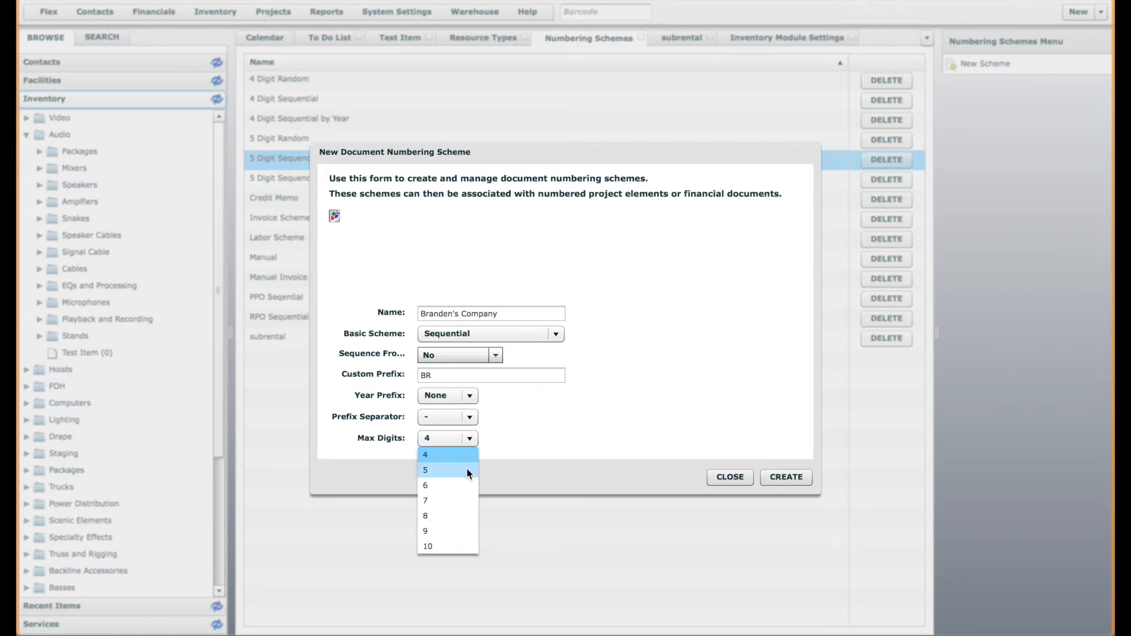
left_click(456, 485)
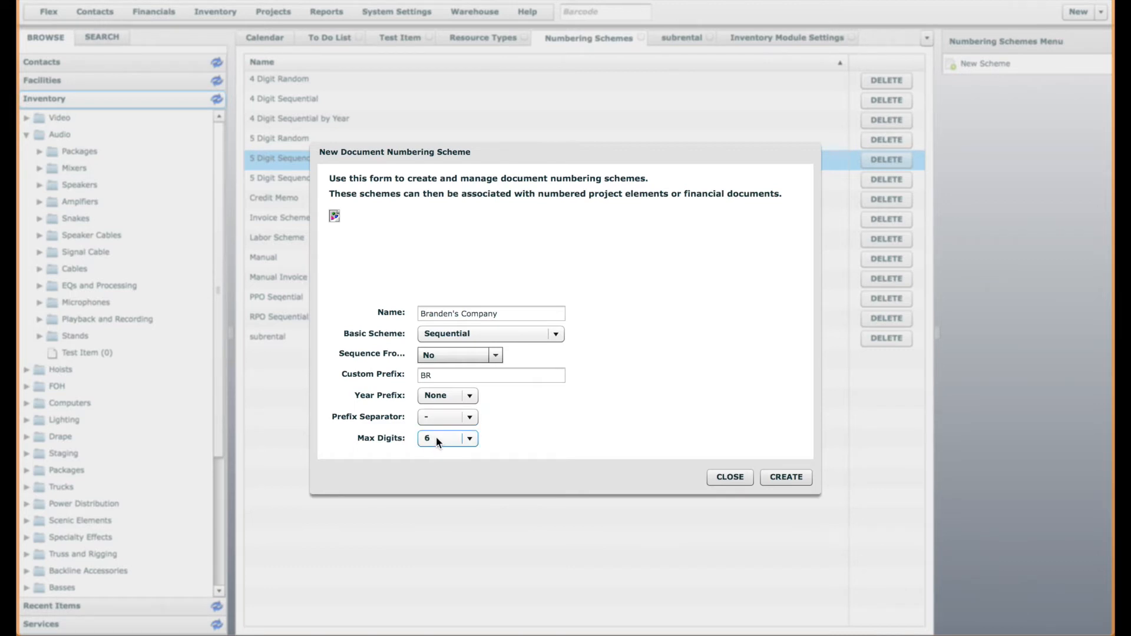
left_click(774, 476)
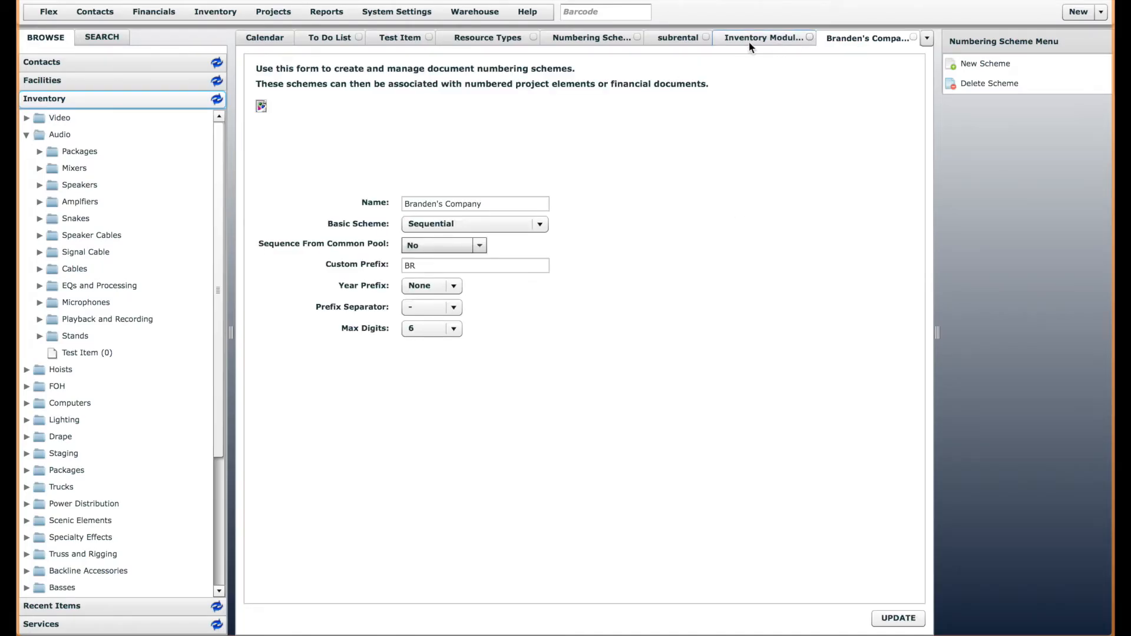
Step: Assign the new company numbering scheme to the Rental resource type and save it
left_click(496, 40)
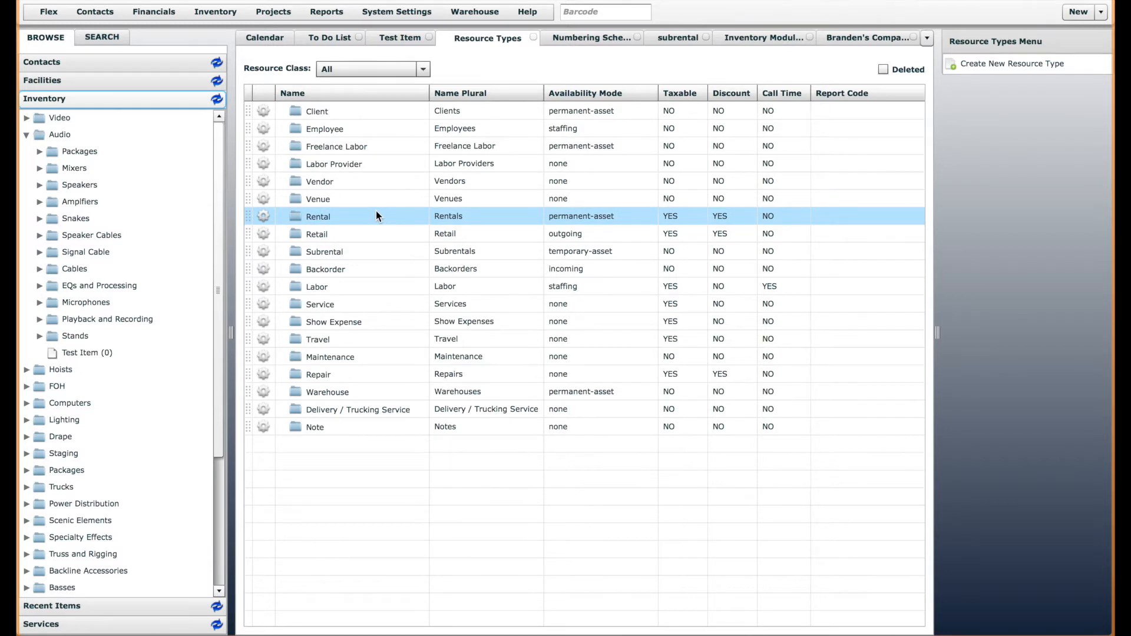
left_click(333, 217)
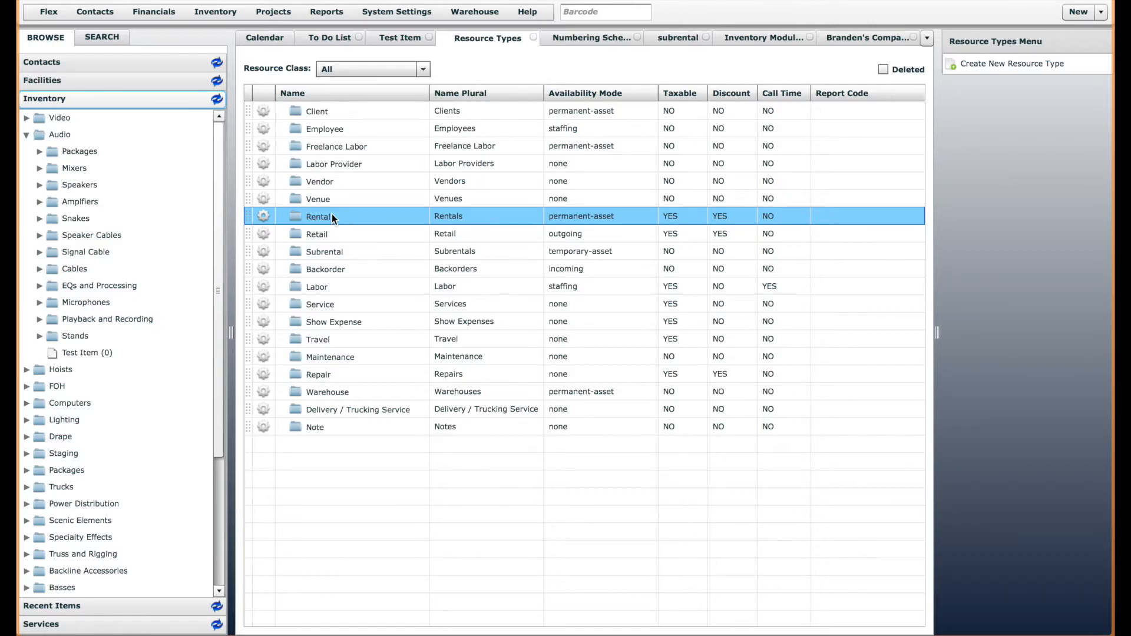
double_click(331, 216)
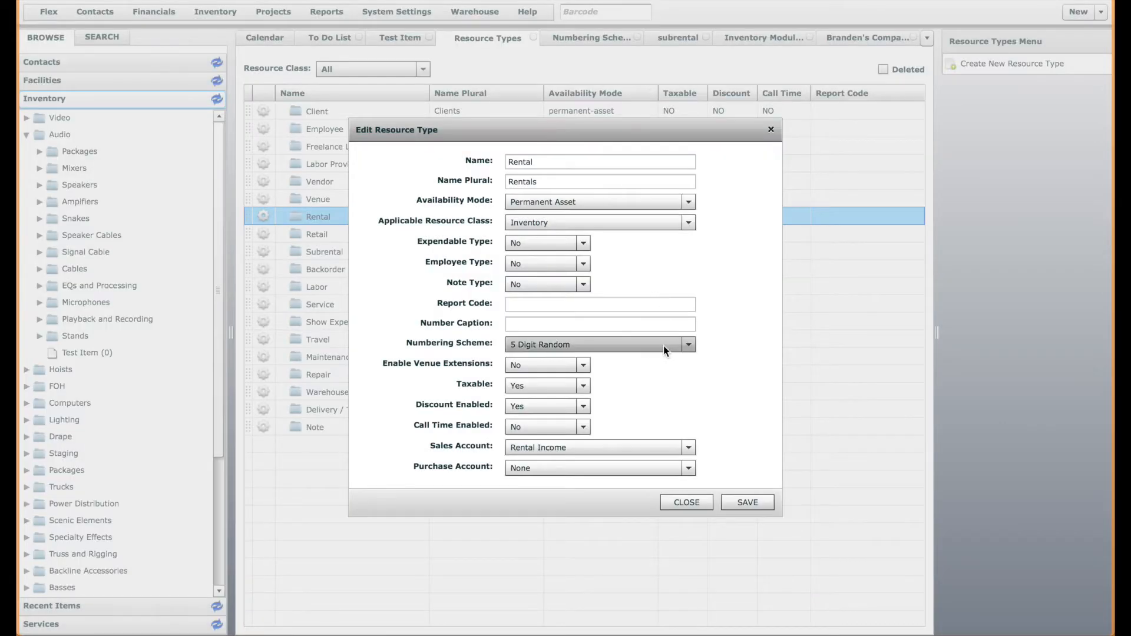
left_click(663, 345)
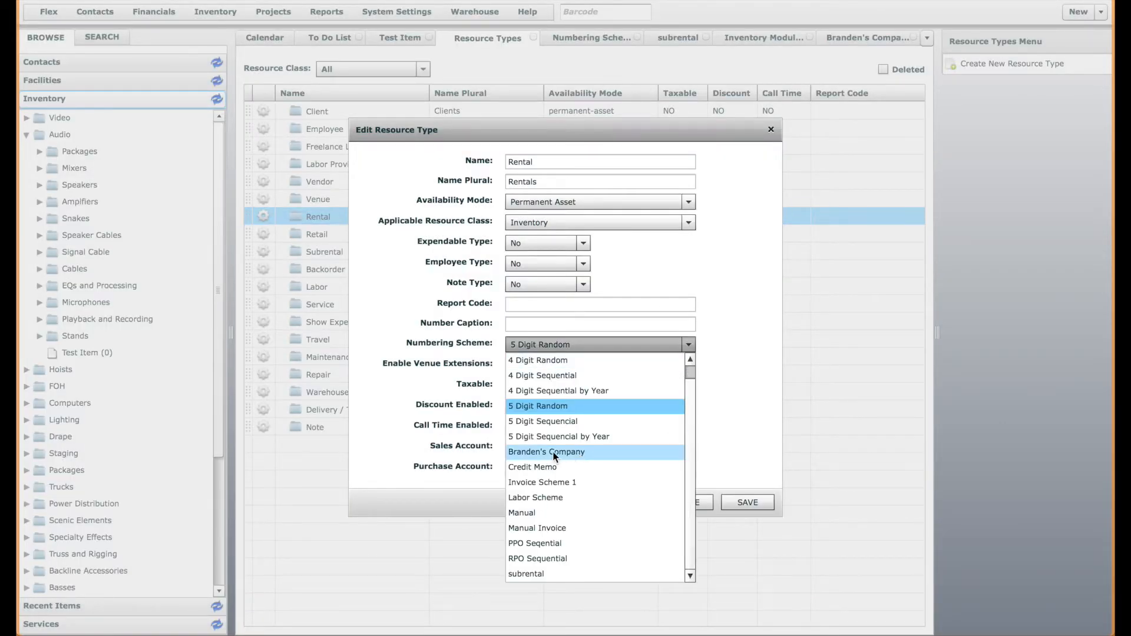
left_click(593, 454)
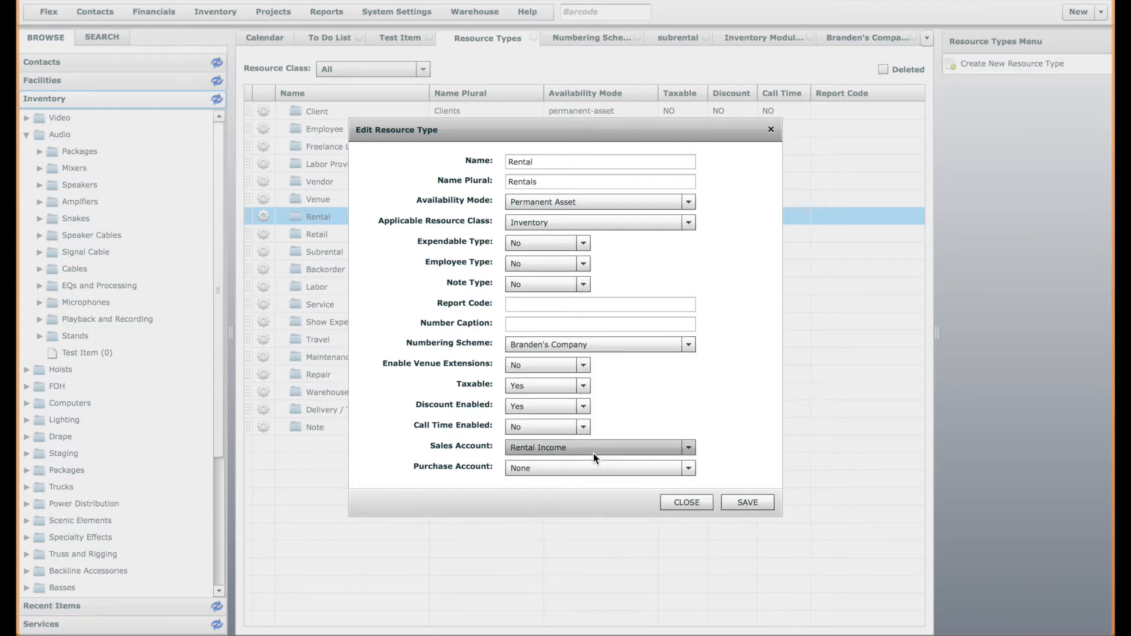
left_click(729, 498)
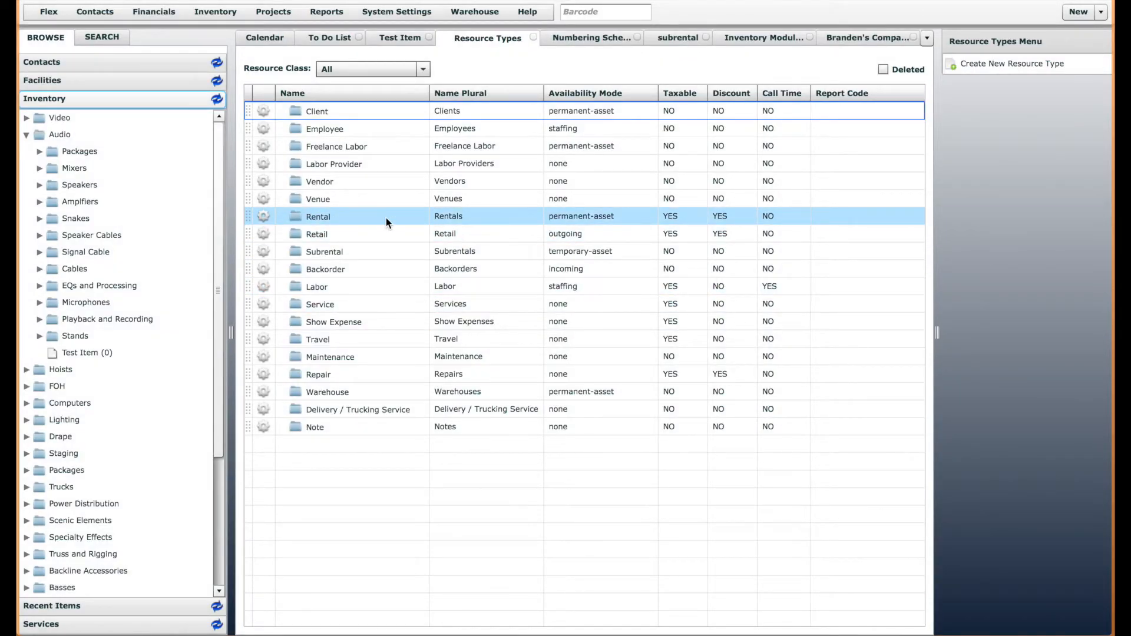
Step: Check which numbering scheme the Retail resource type uses, and close it without changes
left_click(455, 216)
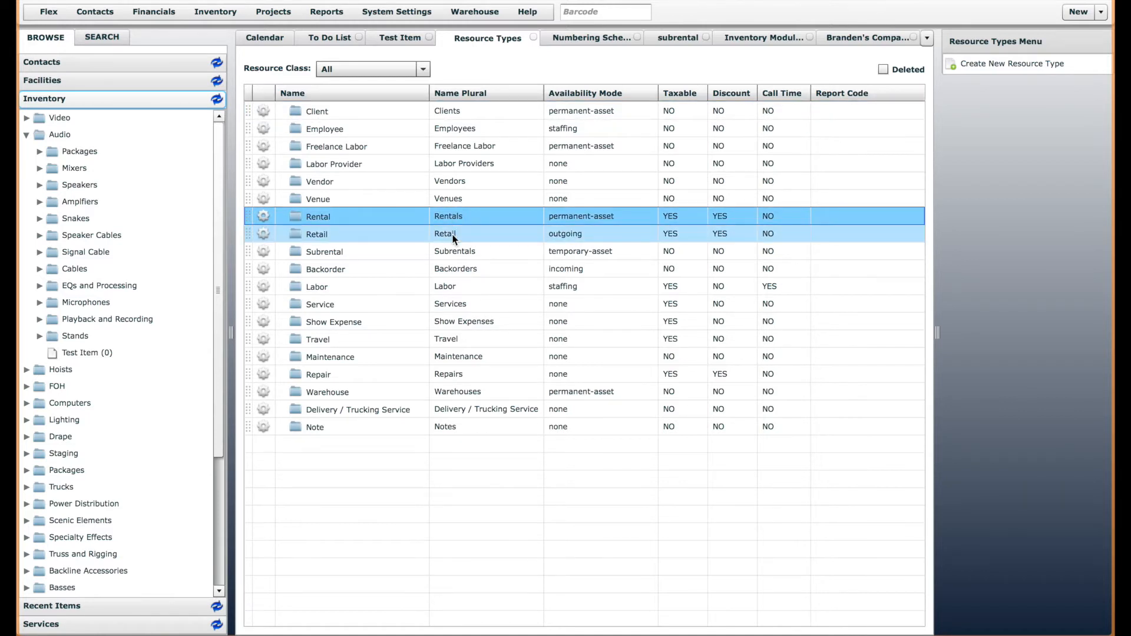
left_click(455, 236)
double_click(330, 236)
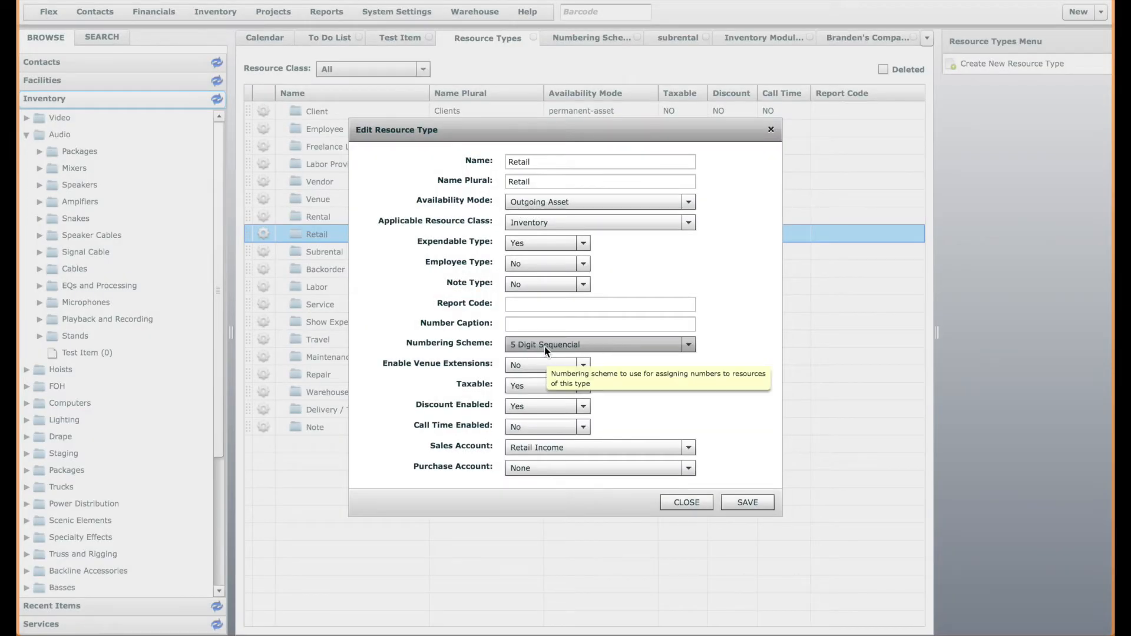
left_click(687, 502)
left_click(332, 254)
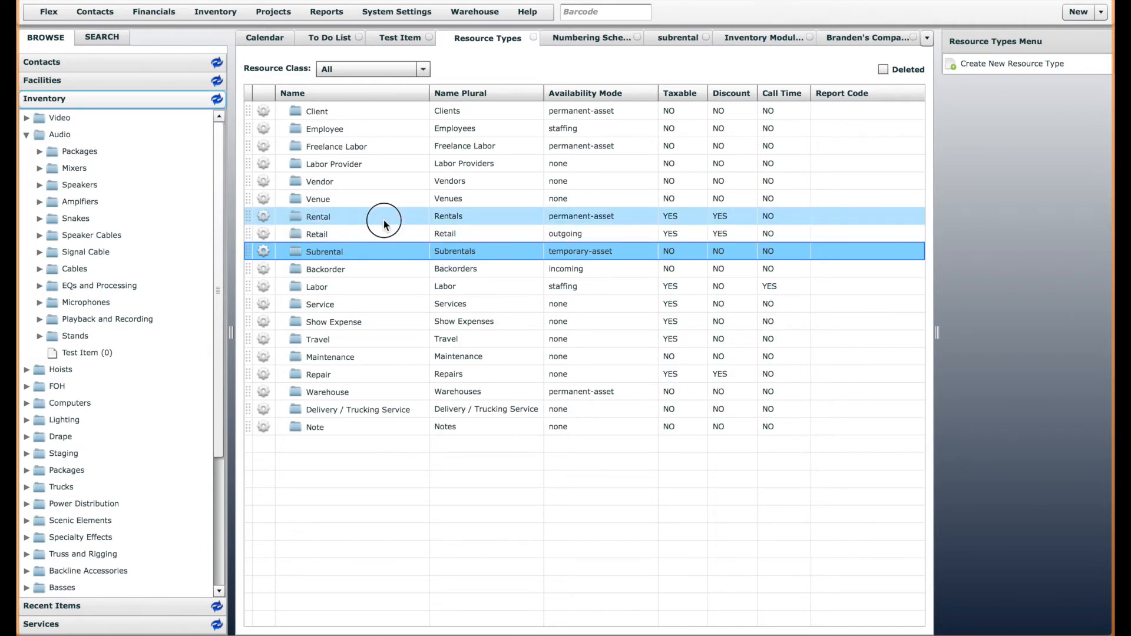
left_click(439, 219)
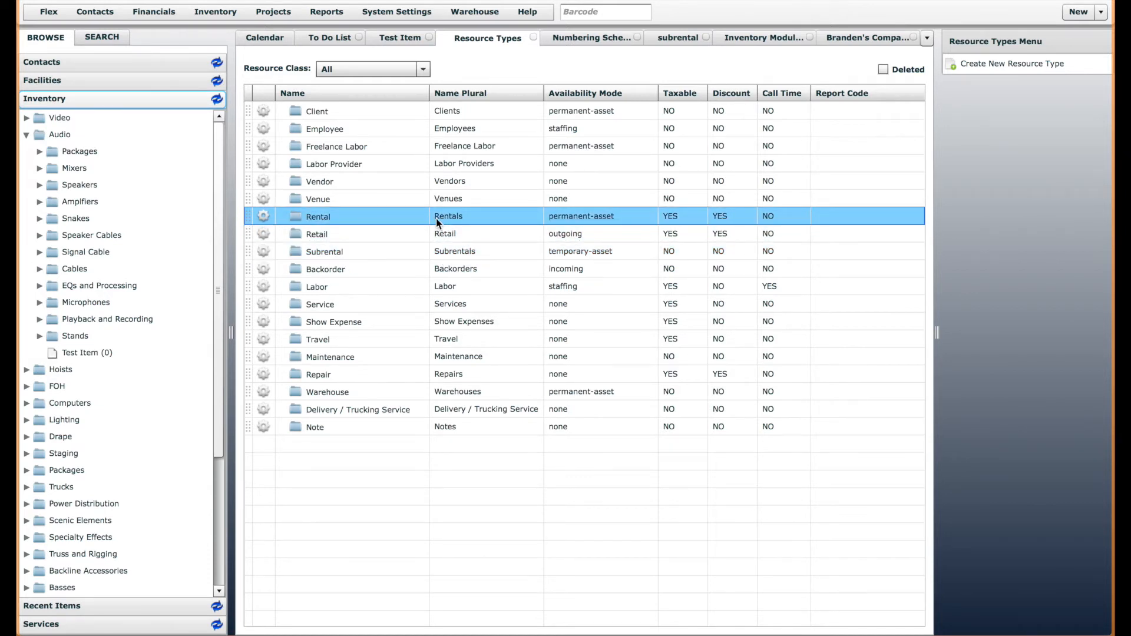
Step: Return to Test Item, add one Rental serial unit, and check its barcode in the serial number list
left_click(397, 40)
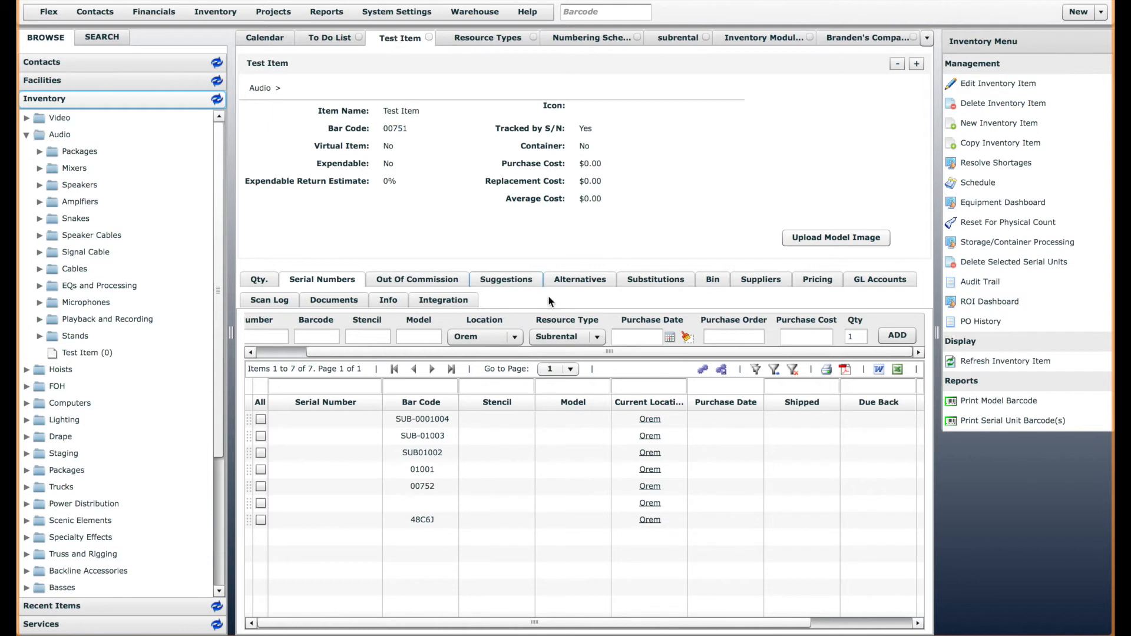
left_click(598, 338)
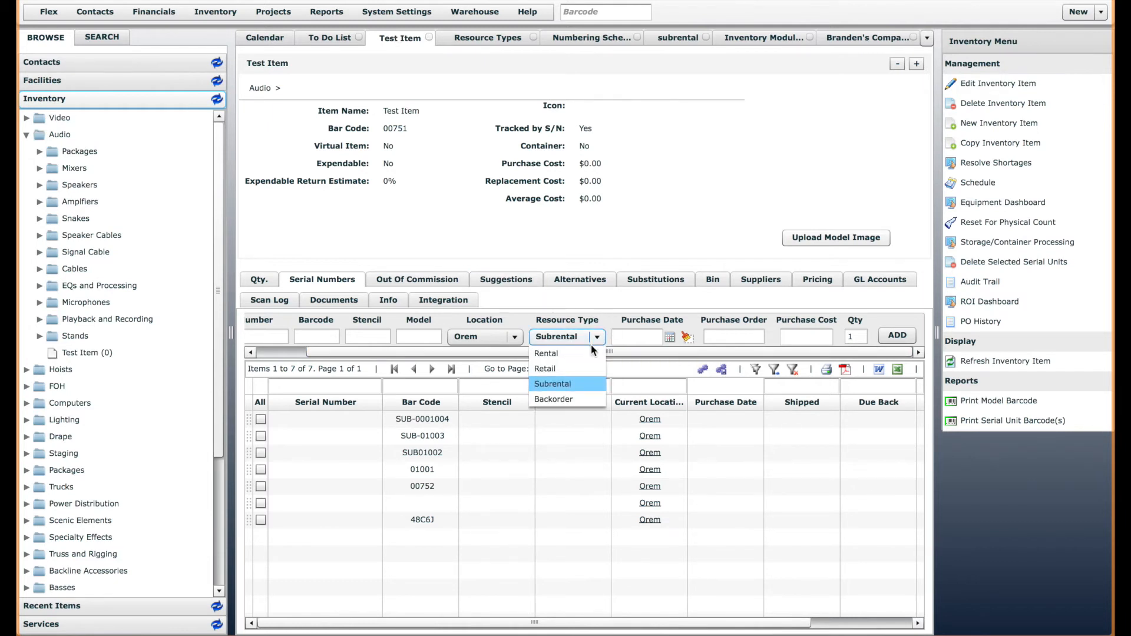
left_click(586, 355)
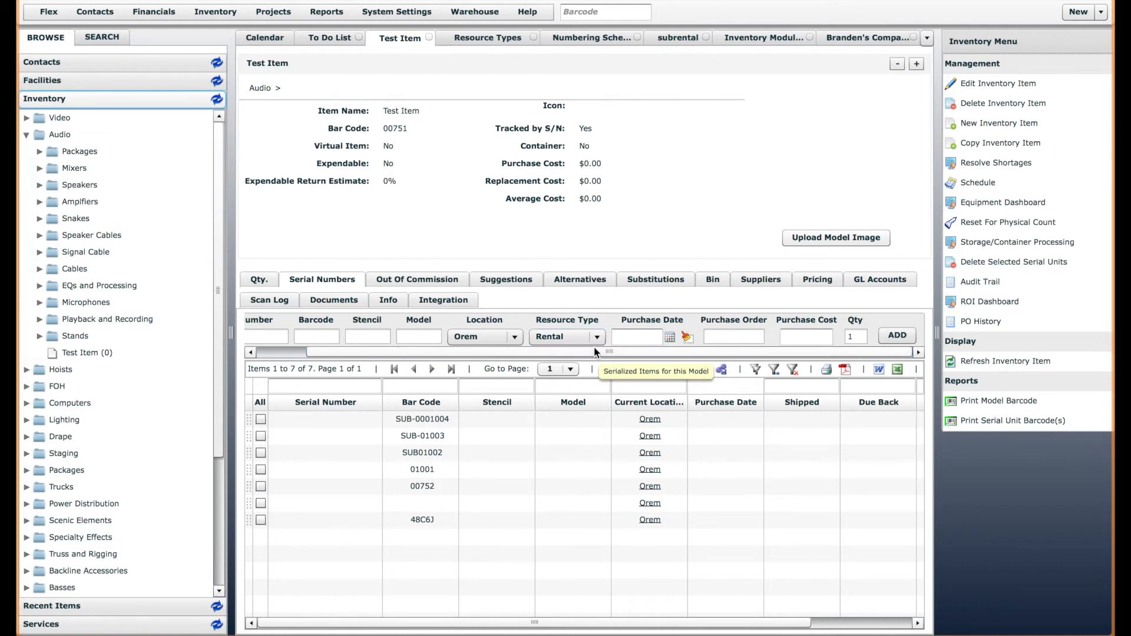
left_click(902, 337)
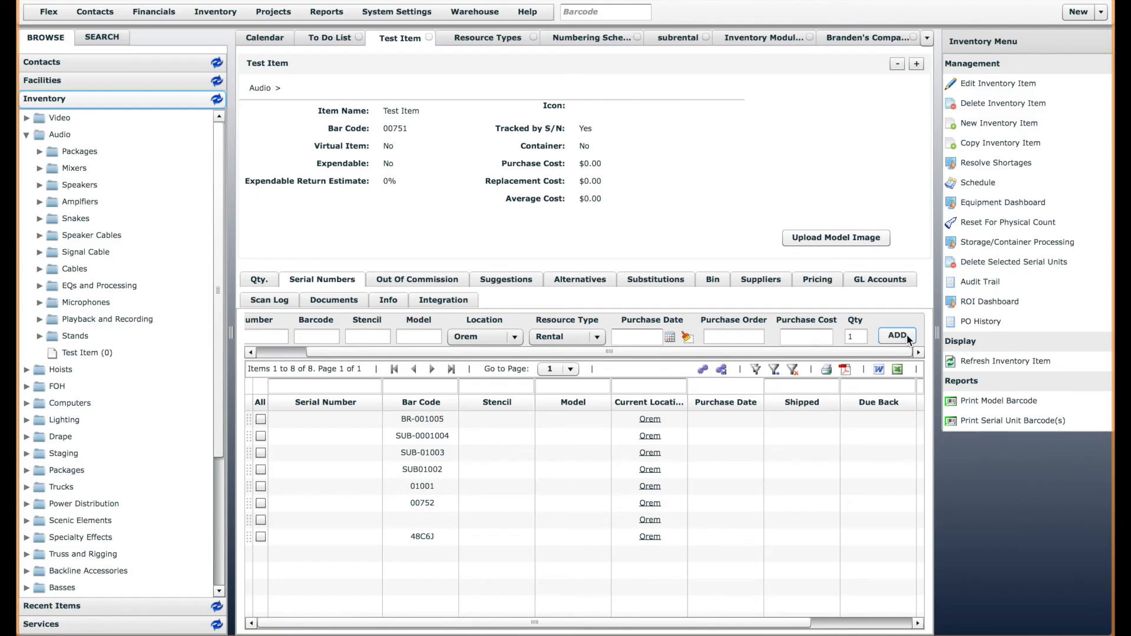
left_click(409, 423)
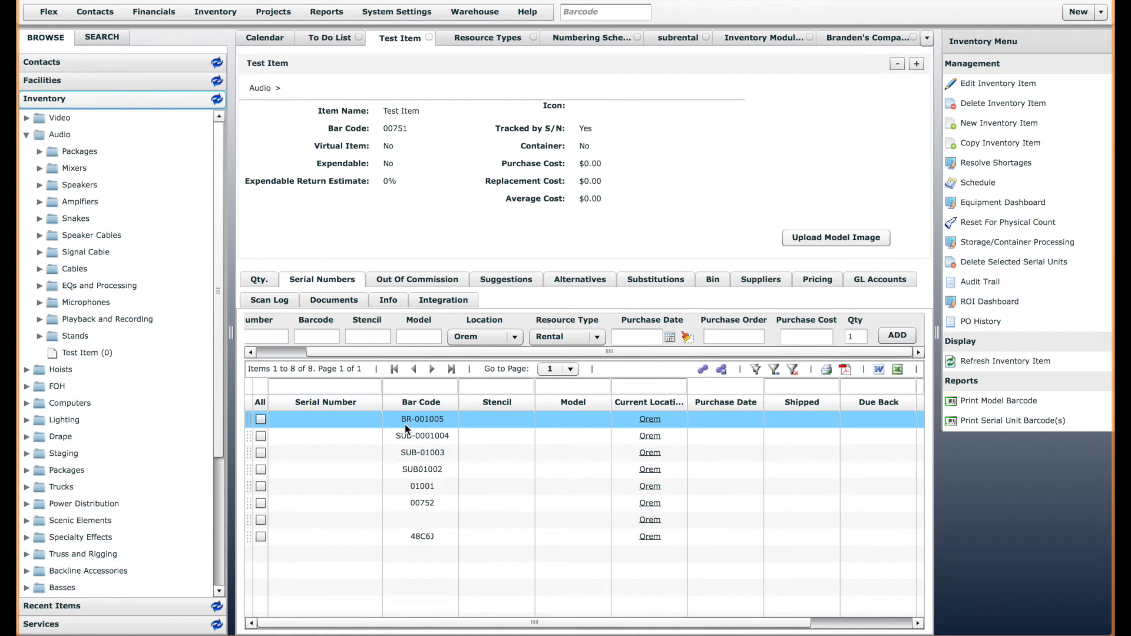
left_click_drag(424, 352, 375, 353)
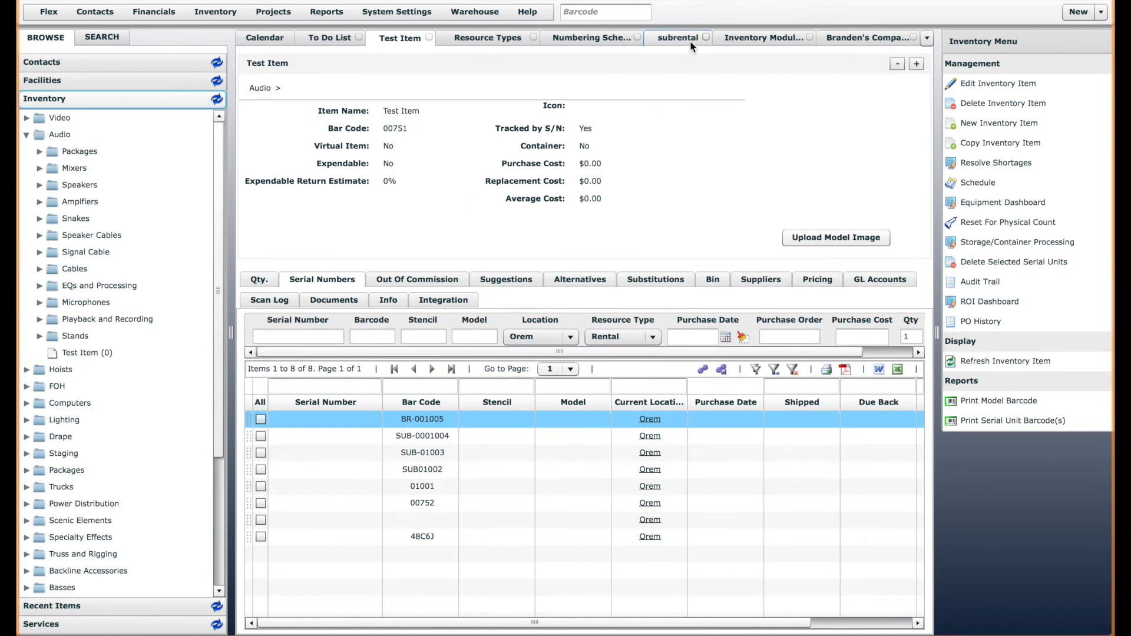
Step: Review the numbering schemes list, the Rental, Retail and Subrental resource types, and the subrental scheme's settings
left_click(607, 39)
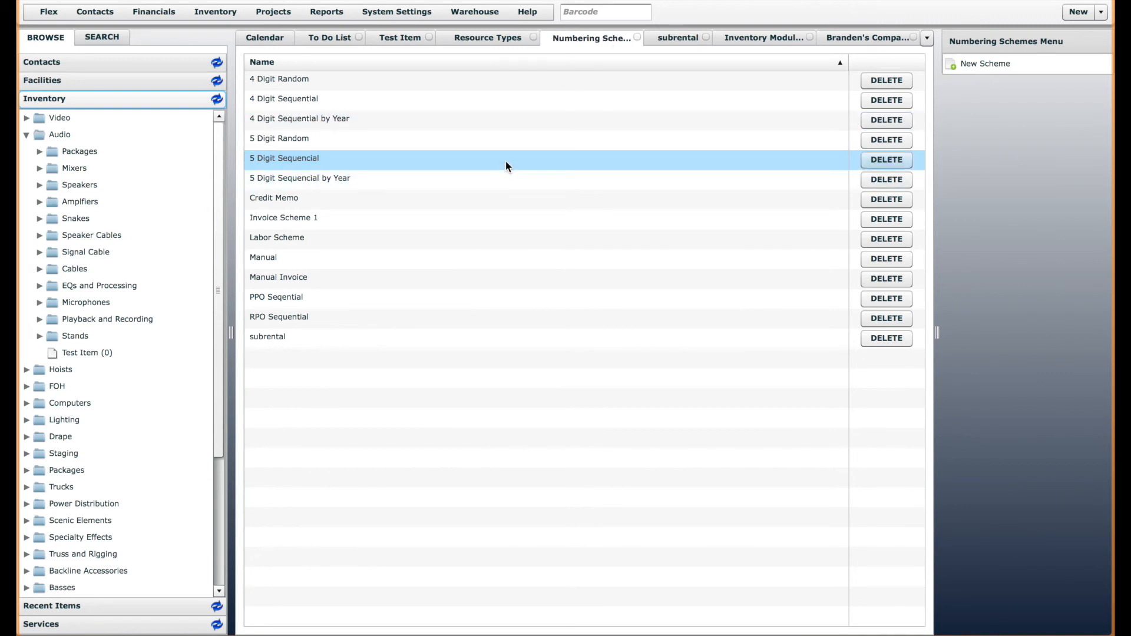
left_click(490, 38)
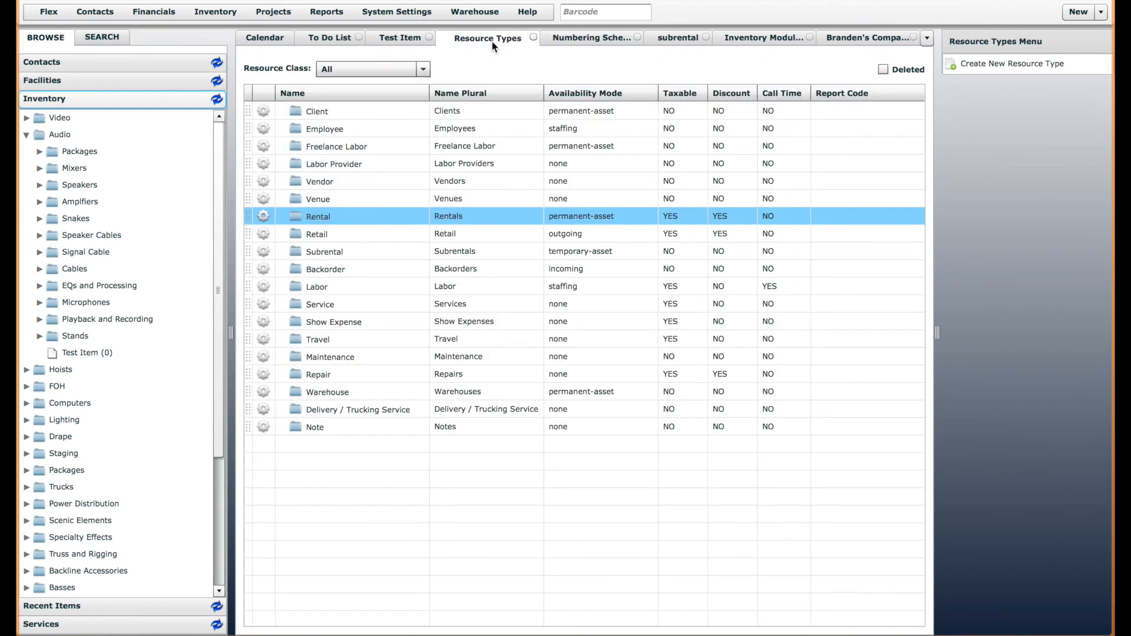
left_click(387, 229)
left_click(383, 249)
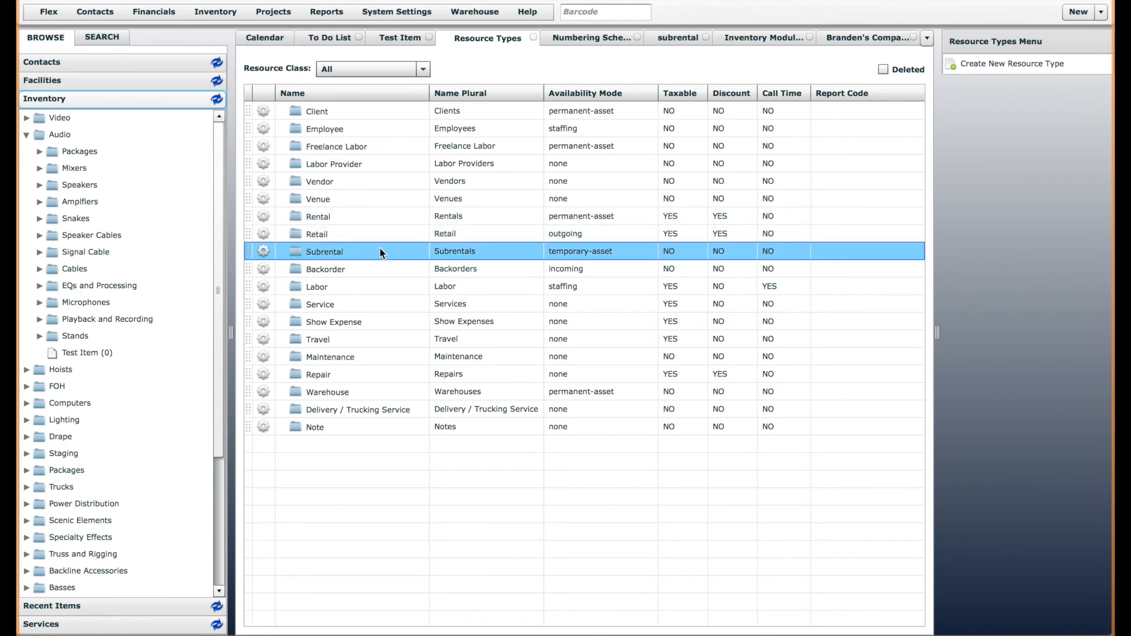
left_click(383, 234)
left_click(398, 217)
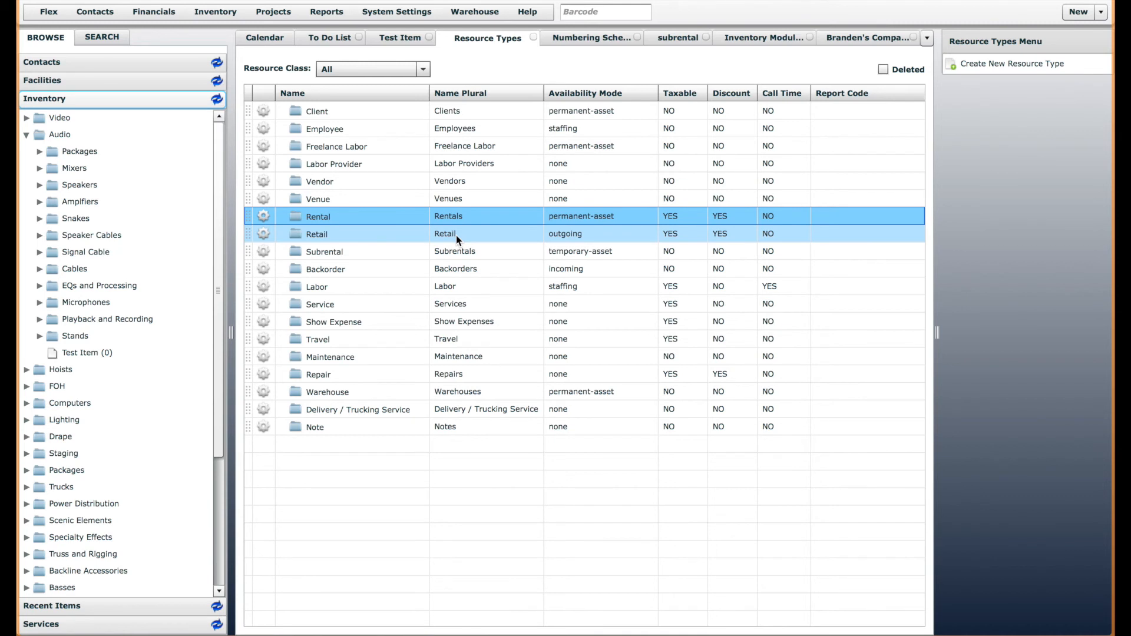
left_click(679, 38)
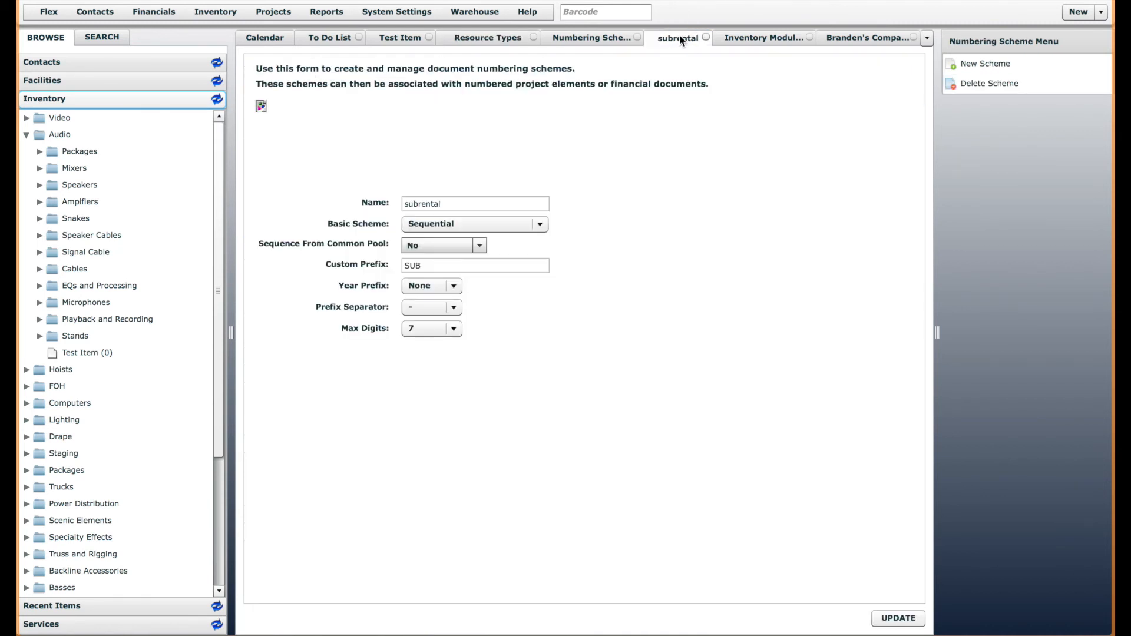
left_click(593, 39)
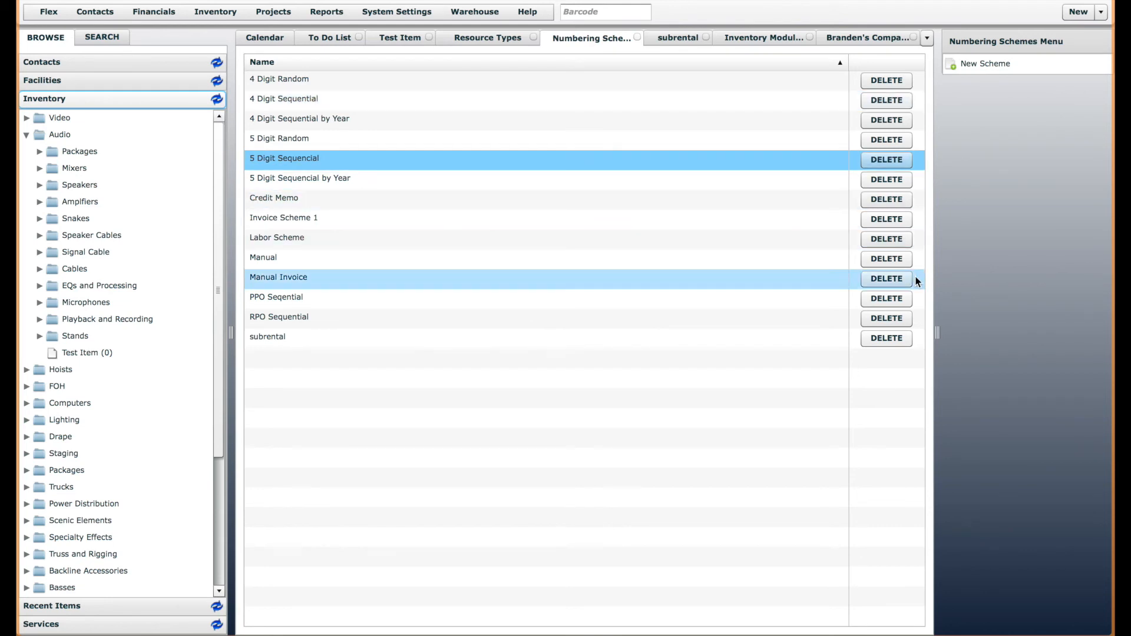